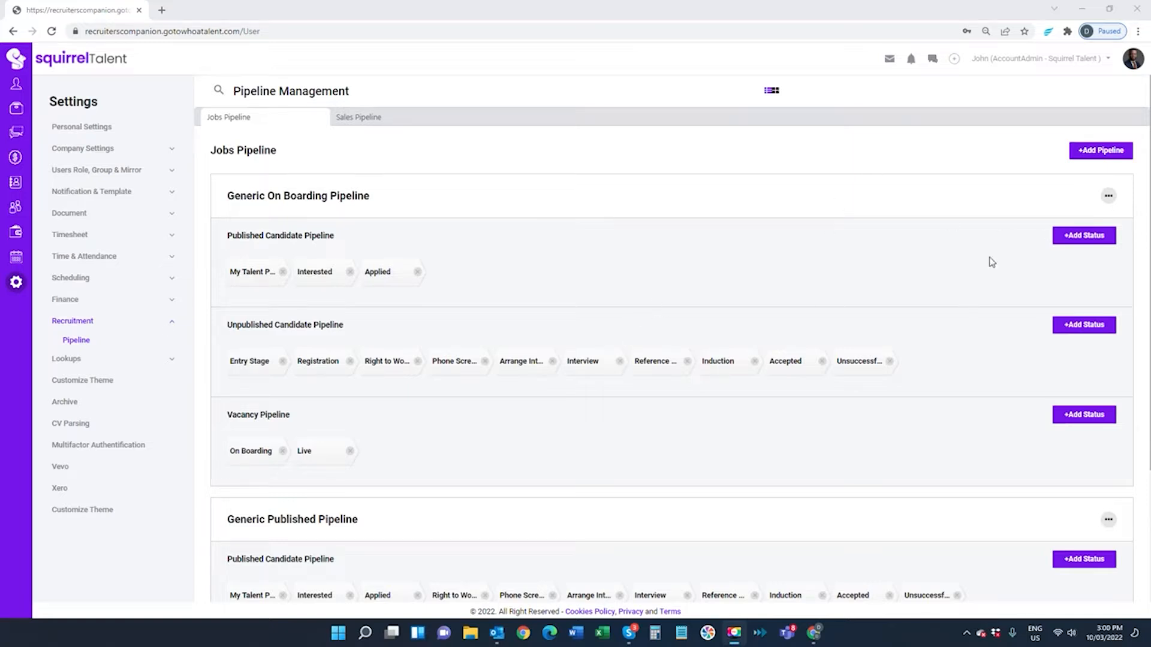
Start a new pipeline group copied from the Generic Published Pipeline
{"action": "left_click", "coordinate": [1095, 158]}
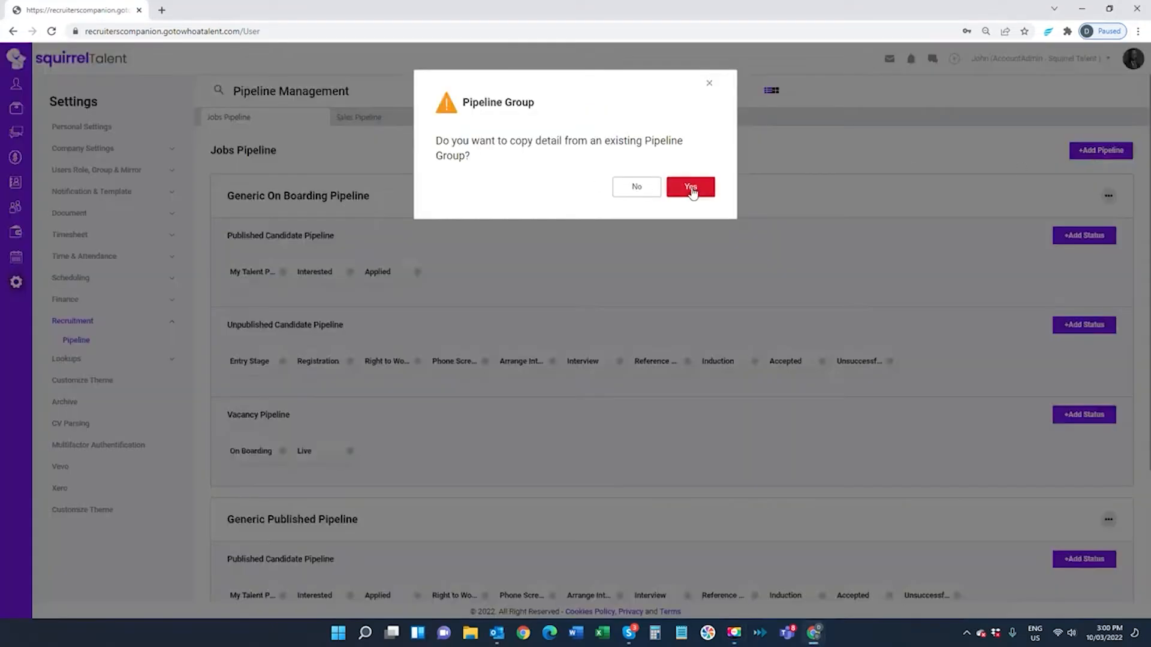
{"action": "left_click", "coordinate": [691, 187]}
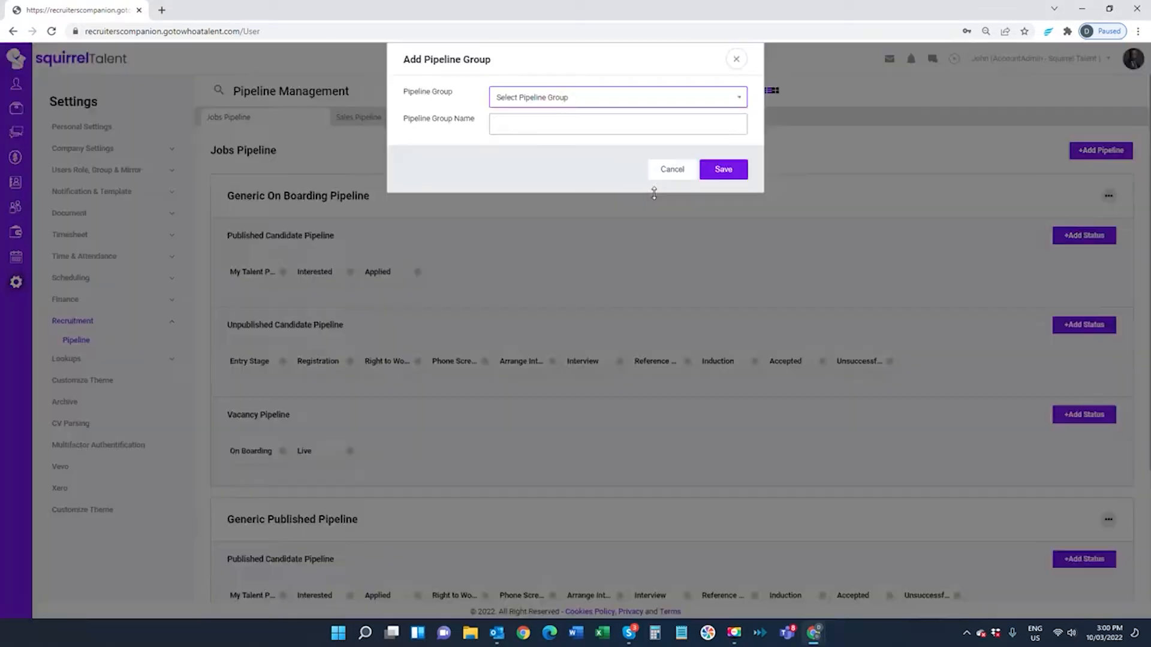
{"action": "left_click", "coordinate": [538, 96]}
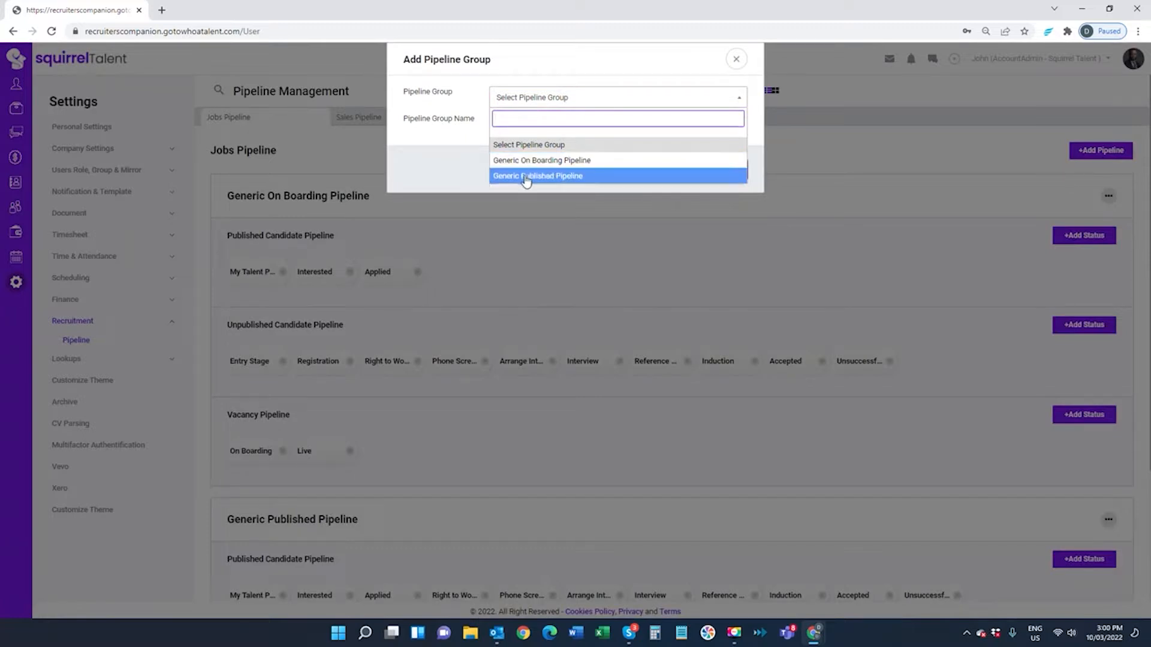
{"action": "left_click", "coordinate": [525, 177]}
Name the group 'Generic Temporary Pipeline' and save it
{"action": "left_click", "coordinate": [536, 127]}
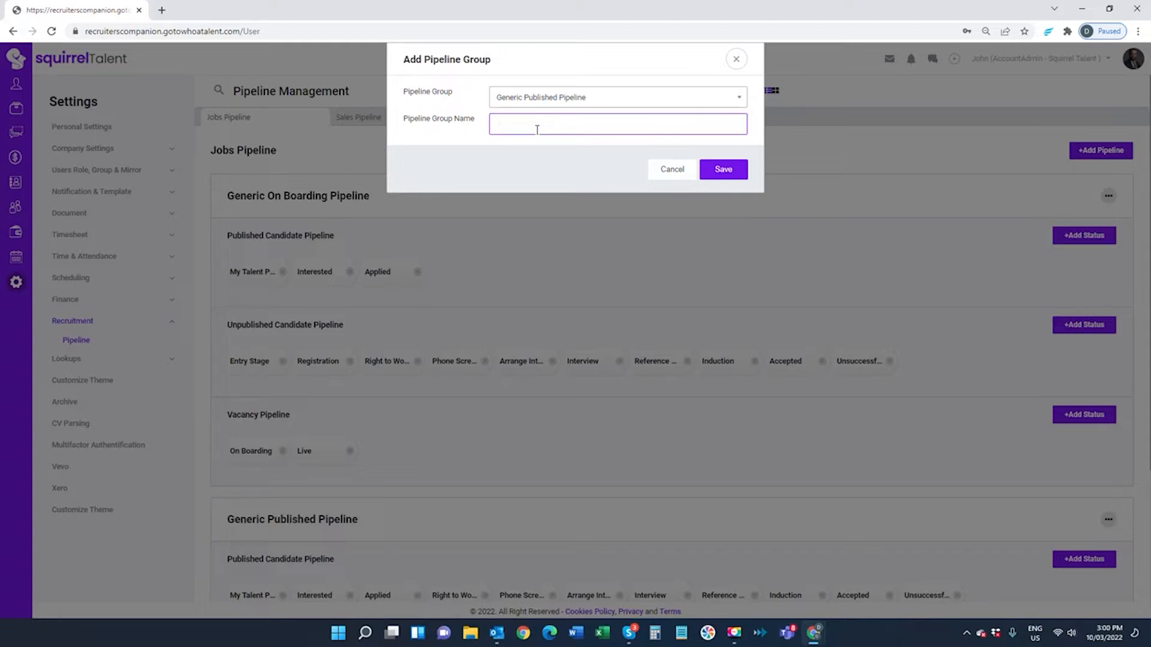
{"action": "type", "text": "Generic Temporary Pipeline"}
{"action": "key", "text": "BackSpace"}
{"action": "key", "text": "BackSpace"}
{"action": "key", "text": "BackSpace"}
{"action": "key", "text": "BackSpace"}
{"action": "key", "text": "BackSpace"}
{"action": "key", "text": "BackSpace"}
{"action": "type", "text": "PC"}
{"action": "key", "text": "BackSpace"}
{"action": "type", "text": "ipeline"}
{"action": "left_click", "coordinate": [723, 169]}
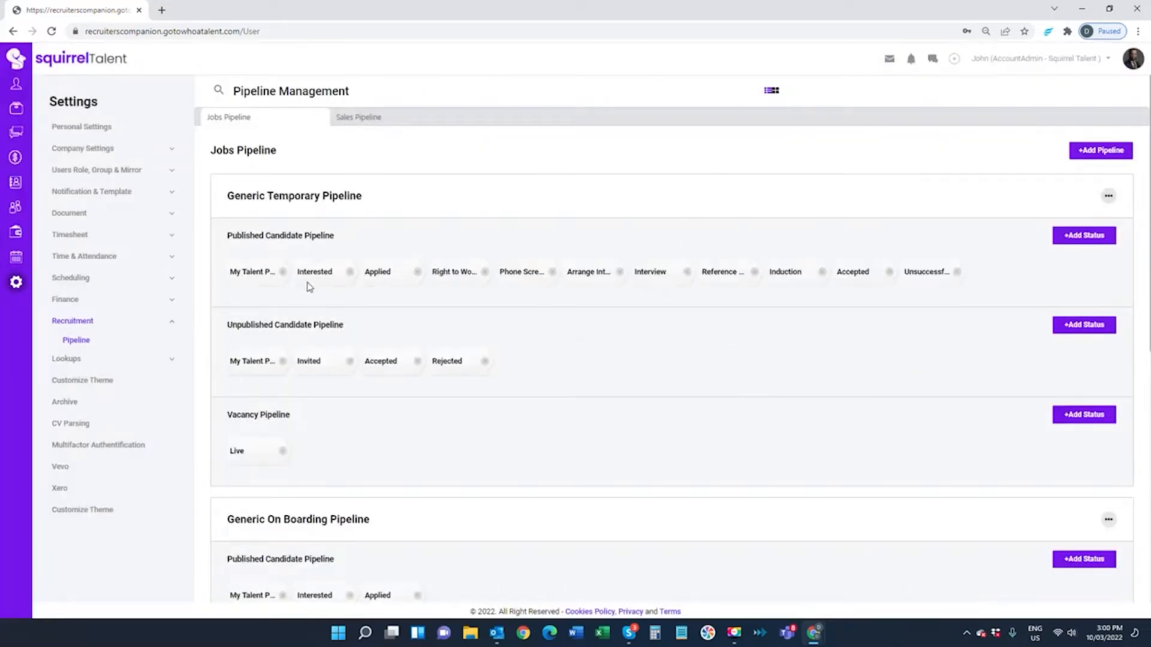
Turn on Auto Create Employee for the unpublished Accepted stage and save it
{"action": "double_click", "coordinate": [386, 360]}
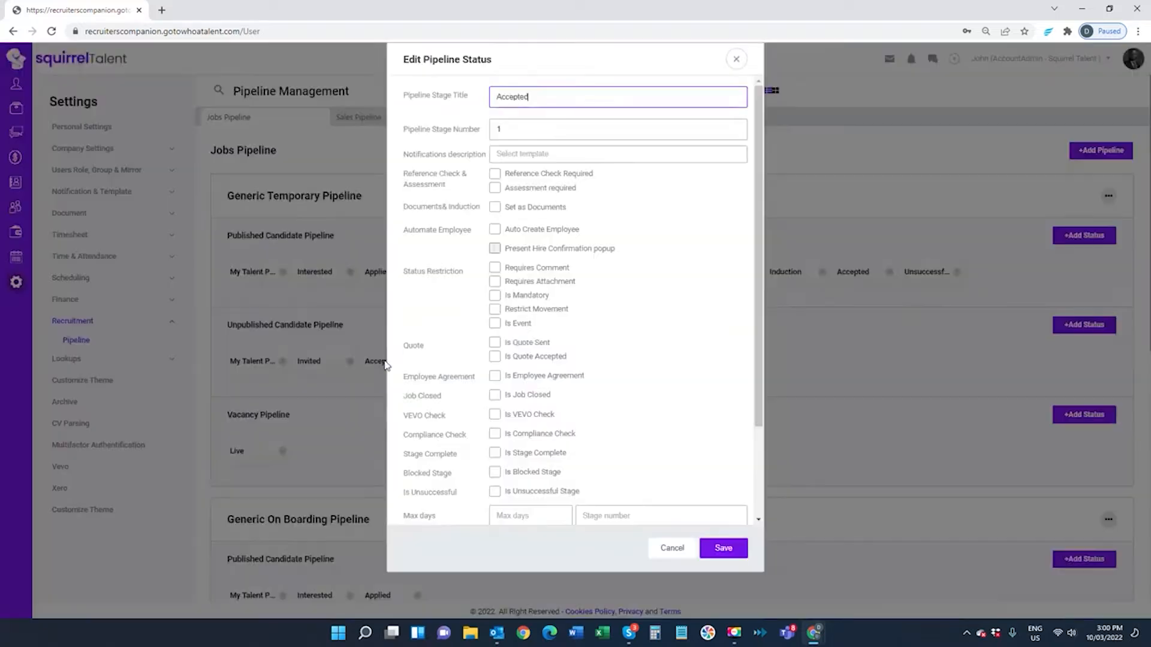
{"action": "left_click", "coordinate": [494, 232]}
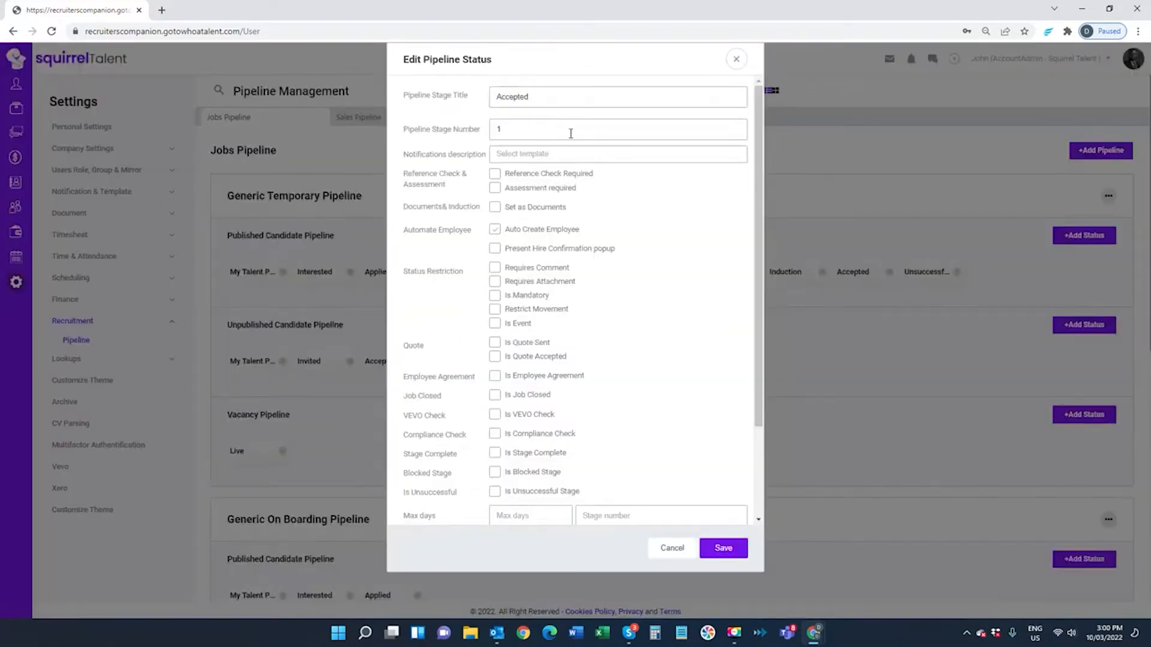
{"action": "left_click", "coordinate": [724, 550]}
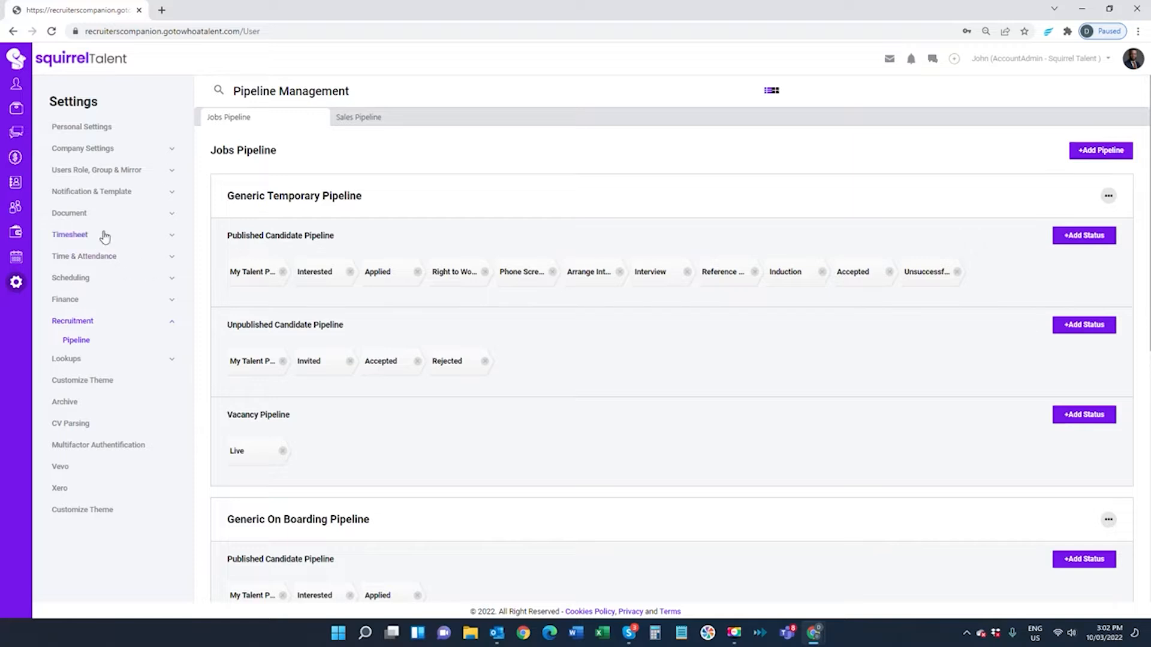
Review the Nurses Award timesheet setting, then show the Public Holiday Groups list
{"action": "left_click", "coordinate": [67, 236]}
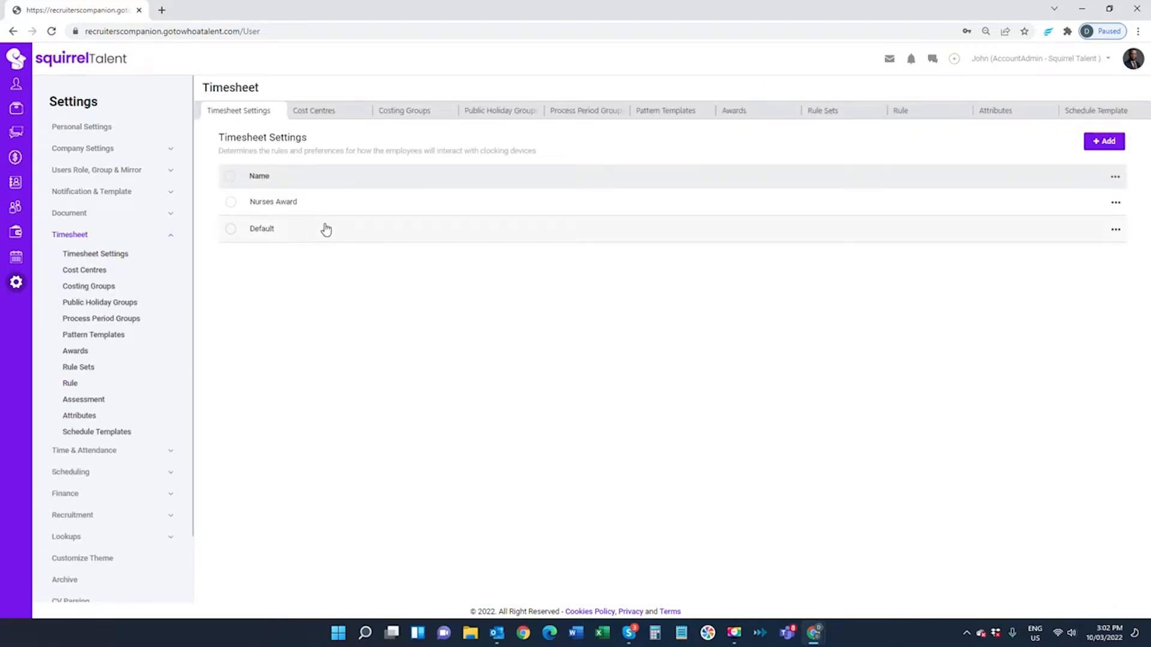
{"action": "left_click", "coordinate": [281, 203]}
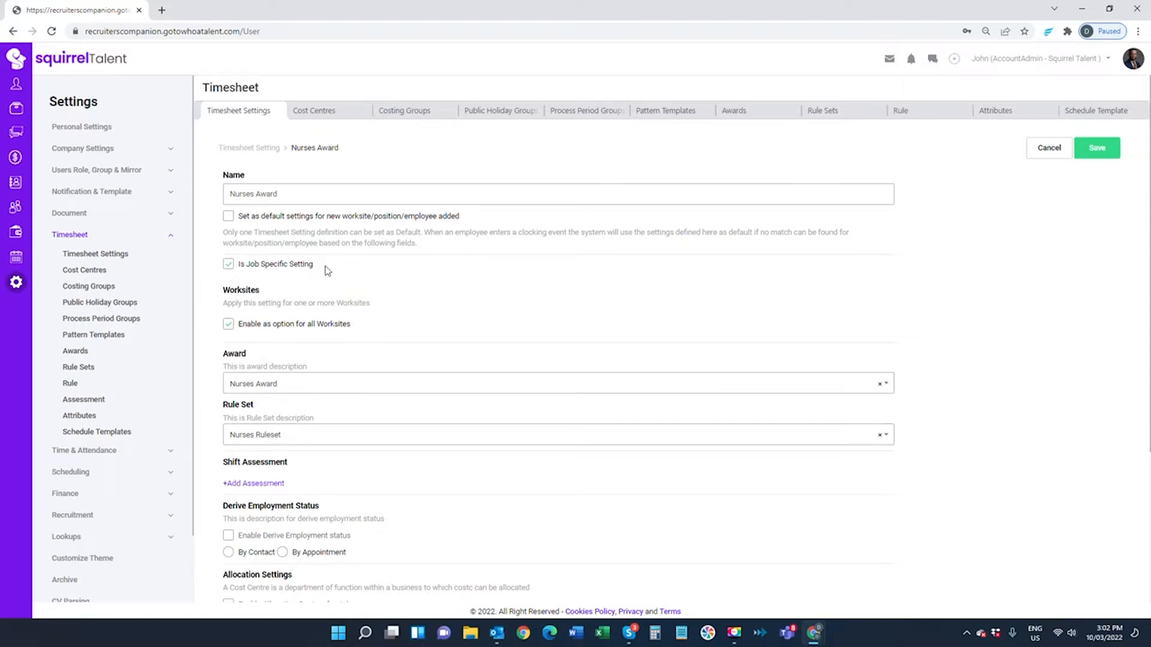
{"action": "scroll", "coordinate": [377, 394], "scroll_direction": "down", "scroll_amount": 2}
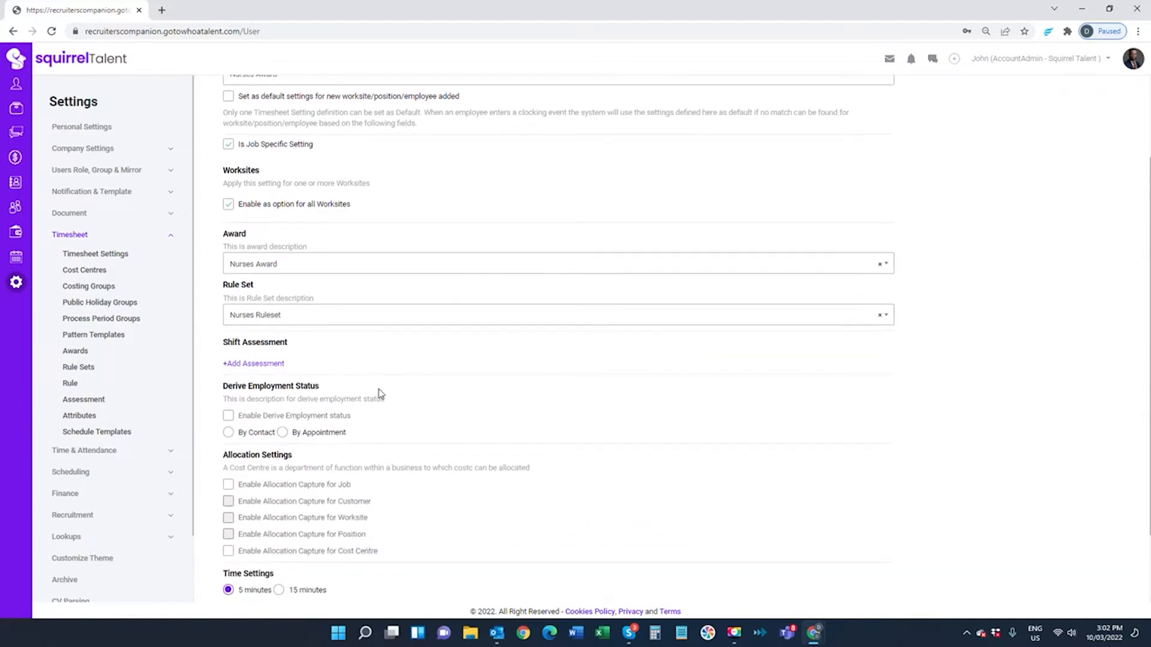
{"action": "scroll", "coordinate": [379, 393], "scroll_direction": "up", "scroll_amount": 3}
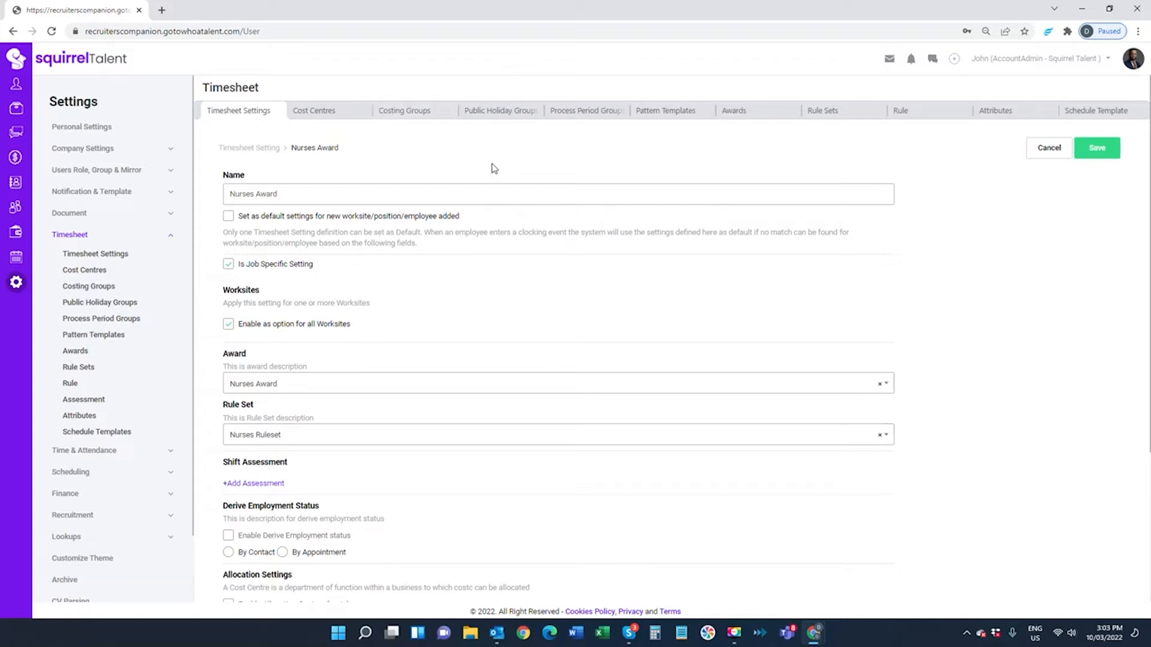
{"action": "left_click", "coordinate": [497, 114]}
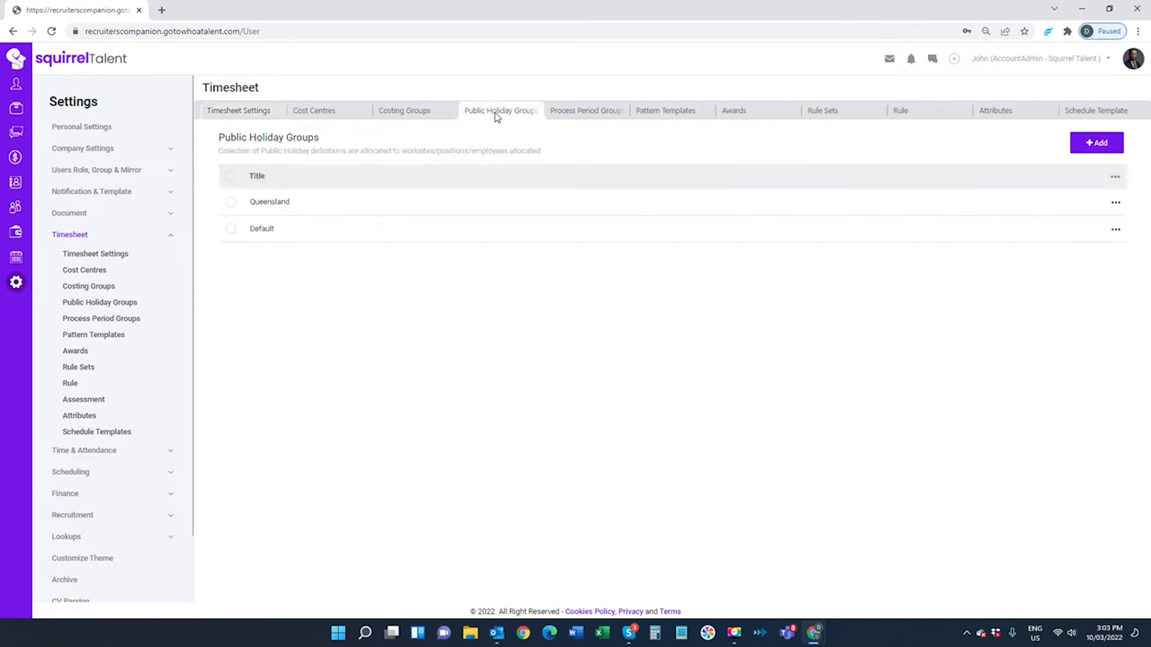
View the Queensland public holiday dates, then show the Process Period Groups list
{"action": "left_click", "coordinate": [277, 207]}
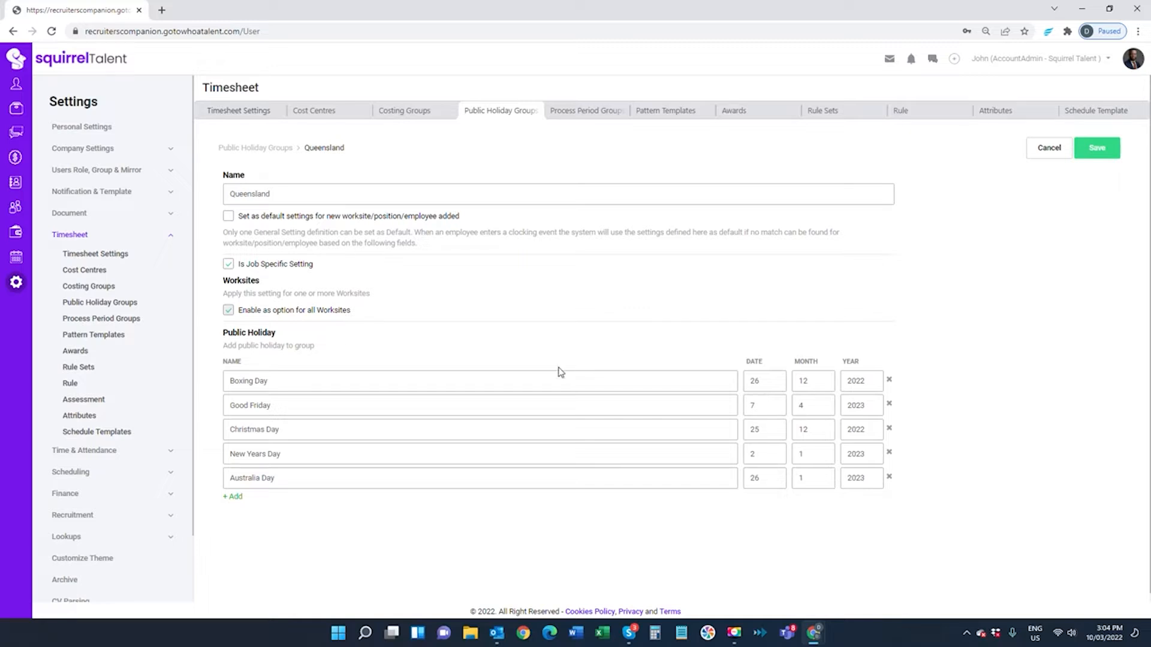
{"action": "left_click", "coordinate": [586, 117]}
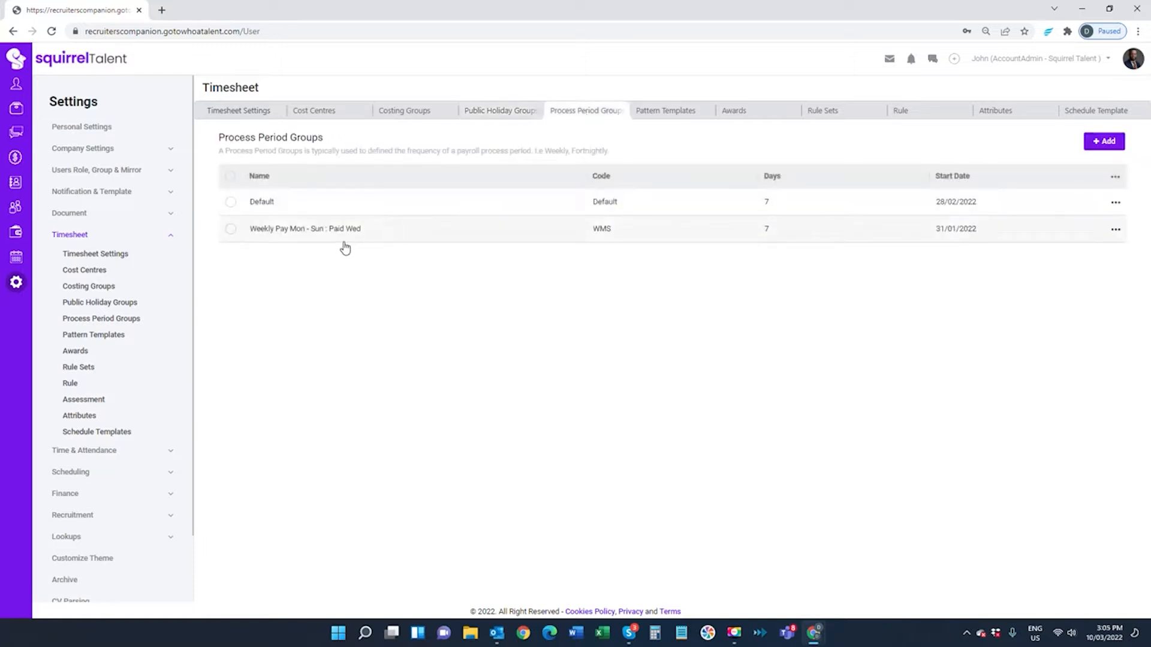
Check the Weekly Pay Mon - Sun : Paid Wed start date unchanged, then return to Timesheet Settings
{"action": "left_click", "coordinate": [292, 235]}
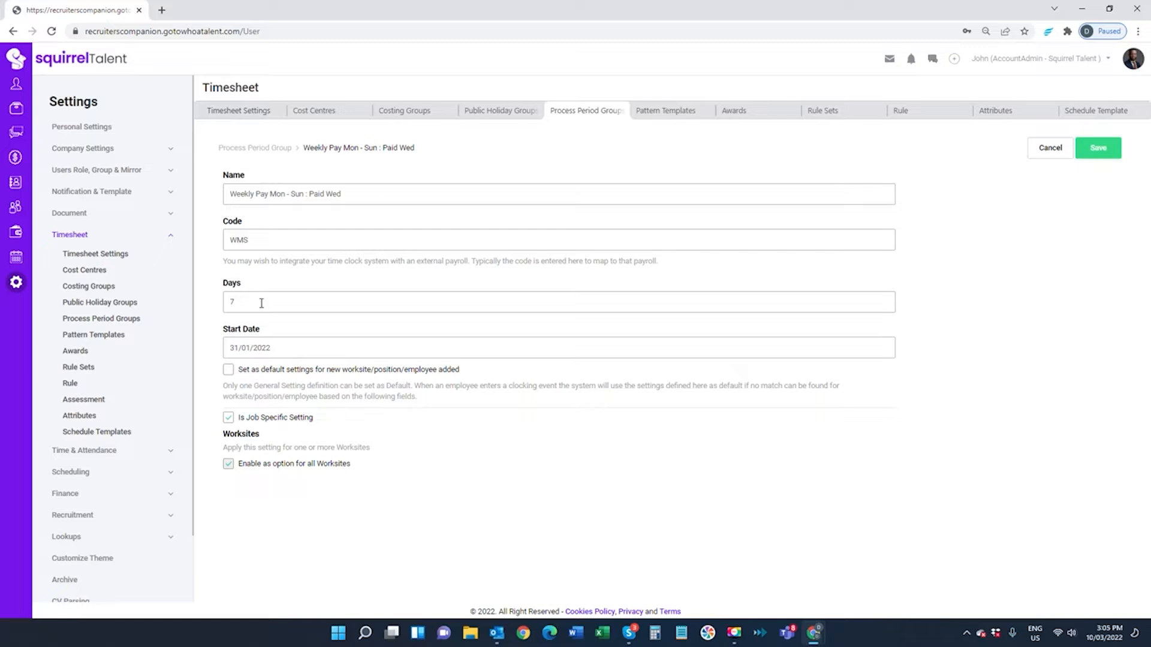
{"action": "left_click", "coordinate": [281, 343]}
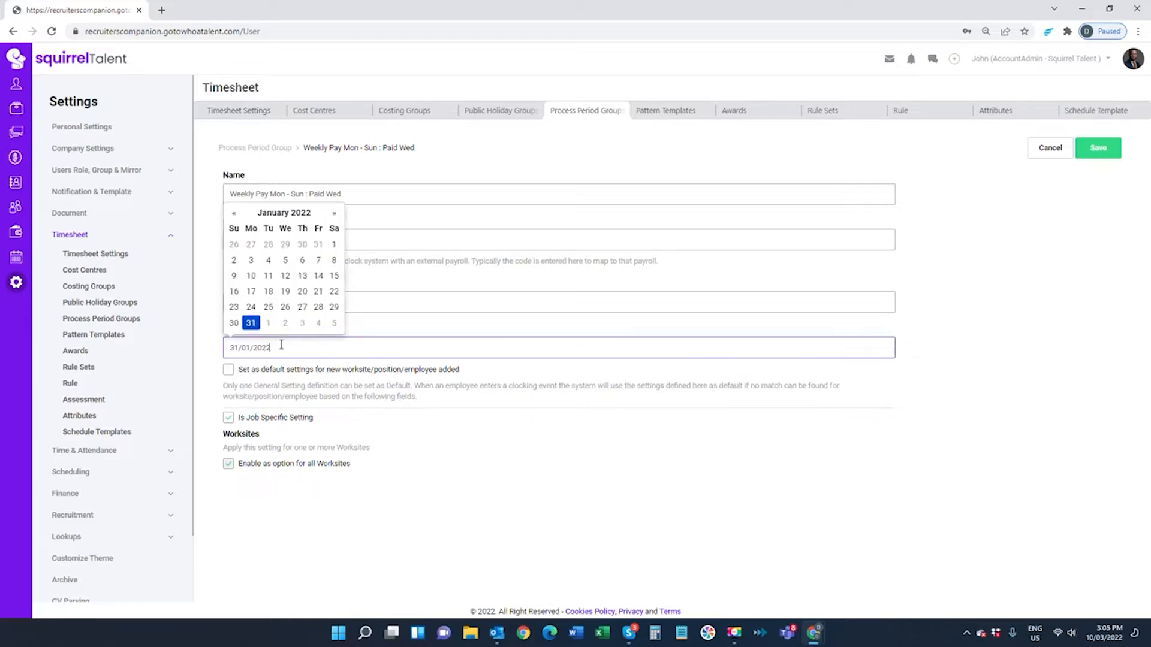
{"action": "left_click", "coordinate": [361, 309]}
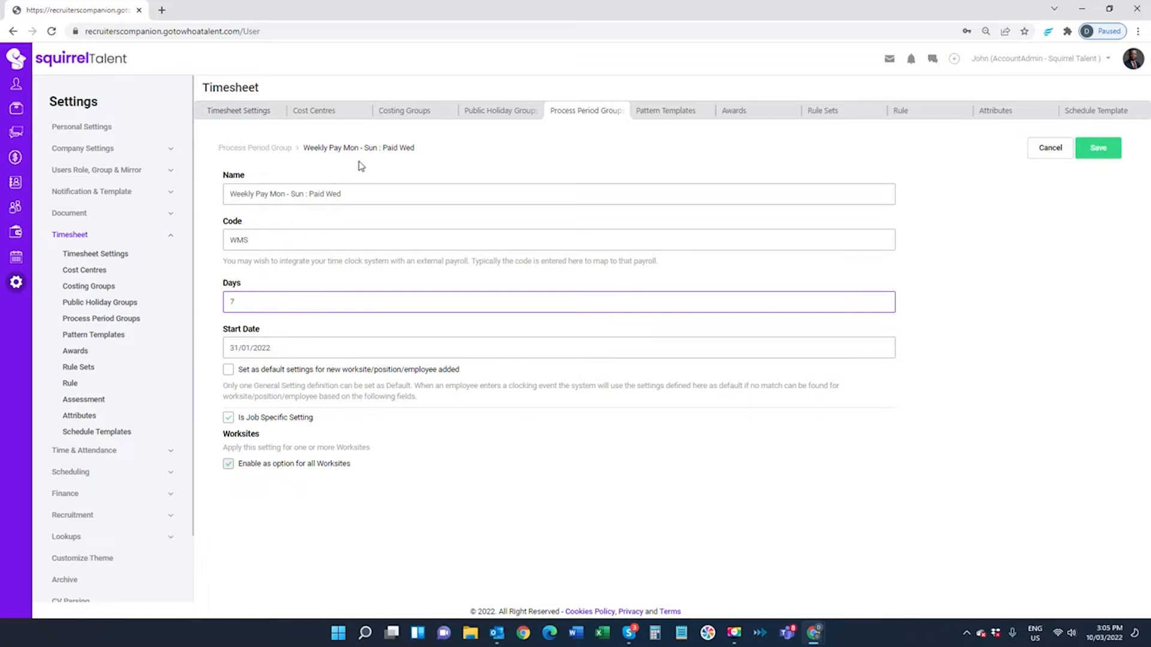
{"action": "left_click", "coordinate": [293, 343]}
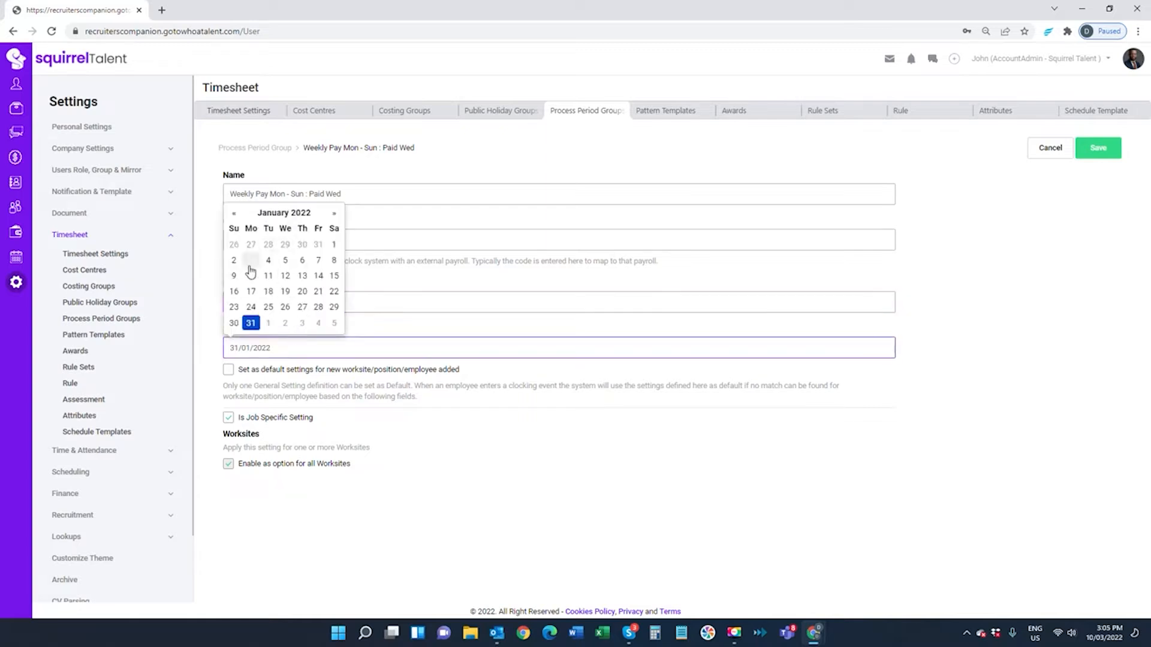
{"action": "left_click", "coordinate": [200, 296]}
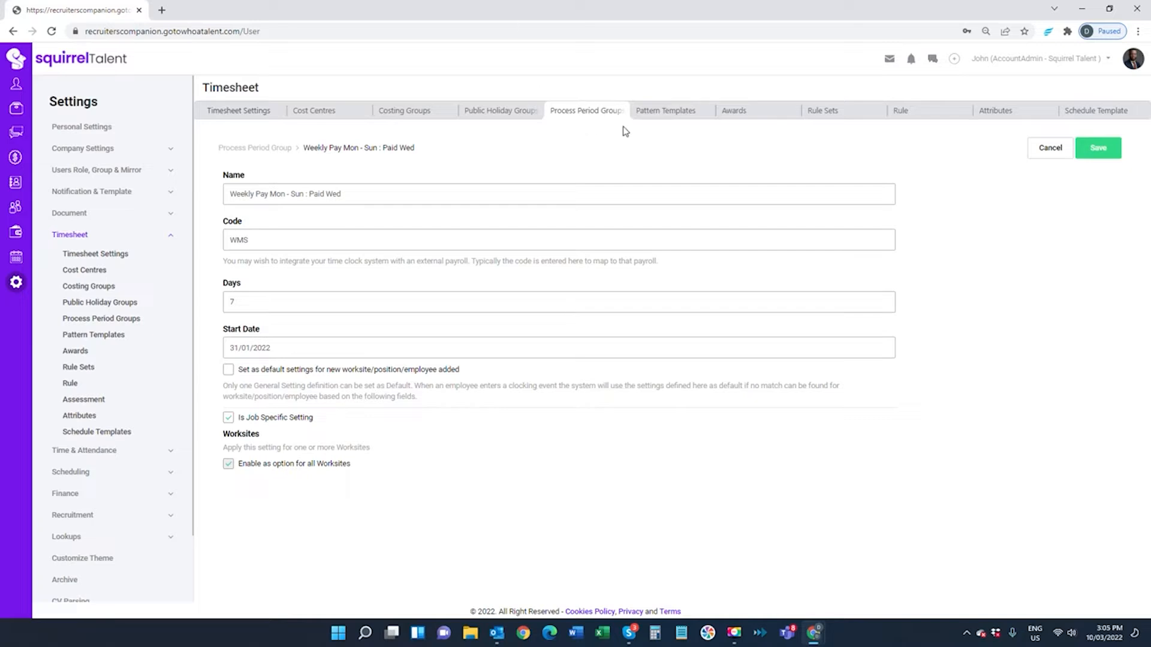
{"action": "left_click", "coordinate": [238, 115]}
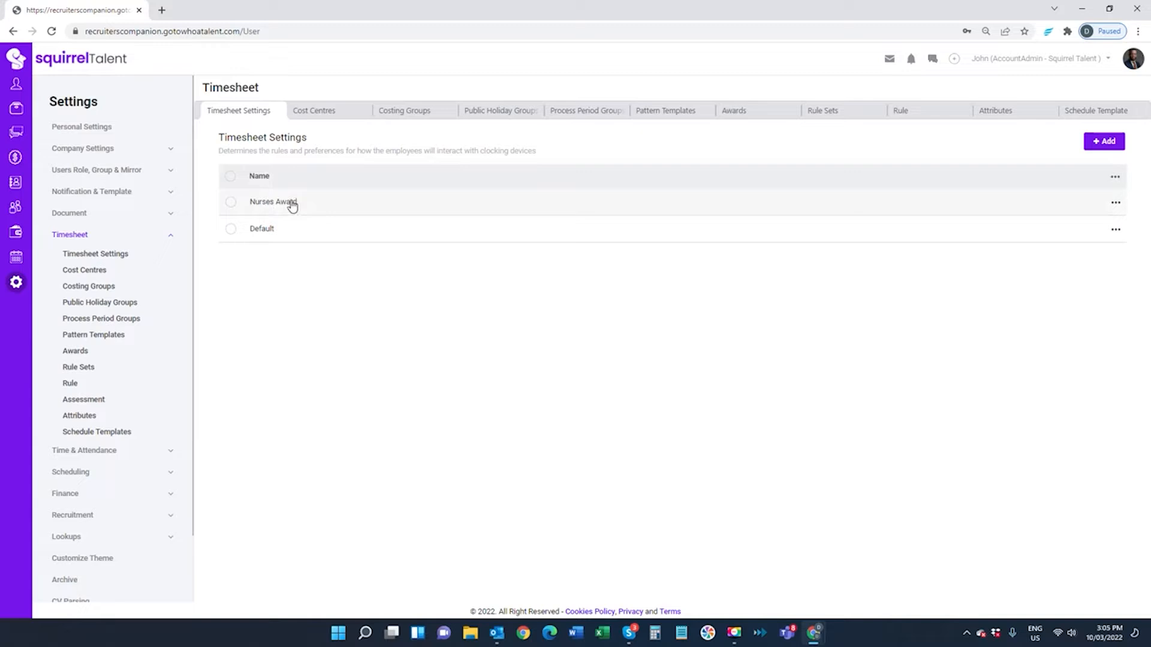
{"action": "left_click", "coordinate": [488, 112]}
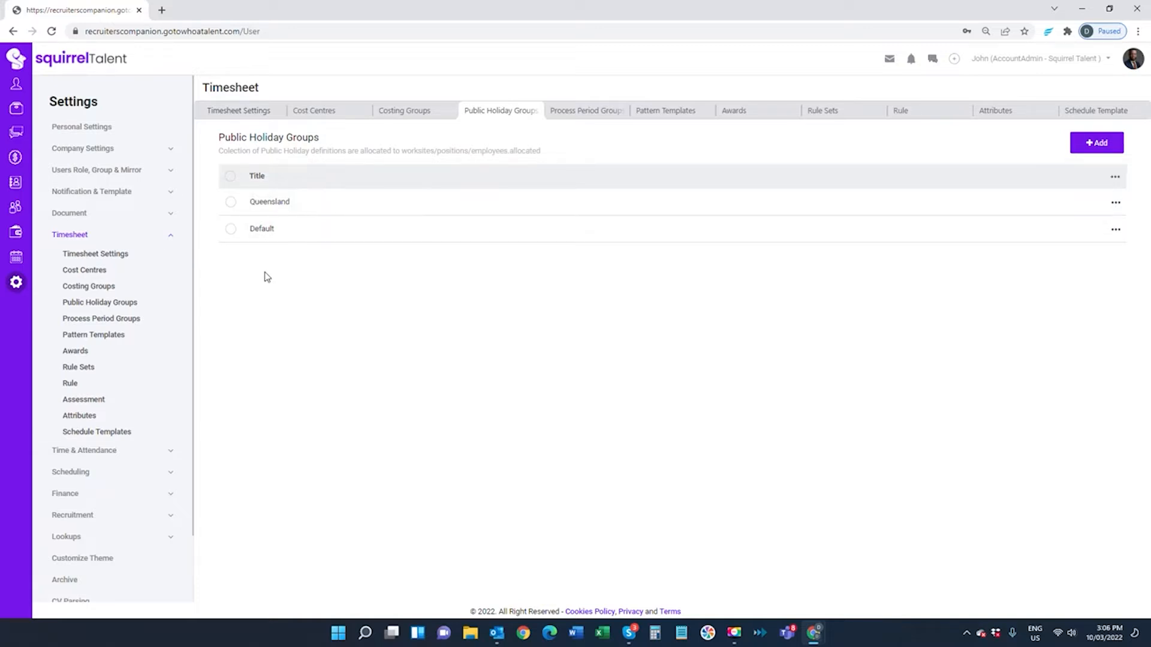
{"action": "left_click", "coordinate": [606, 112]}
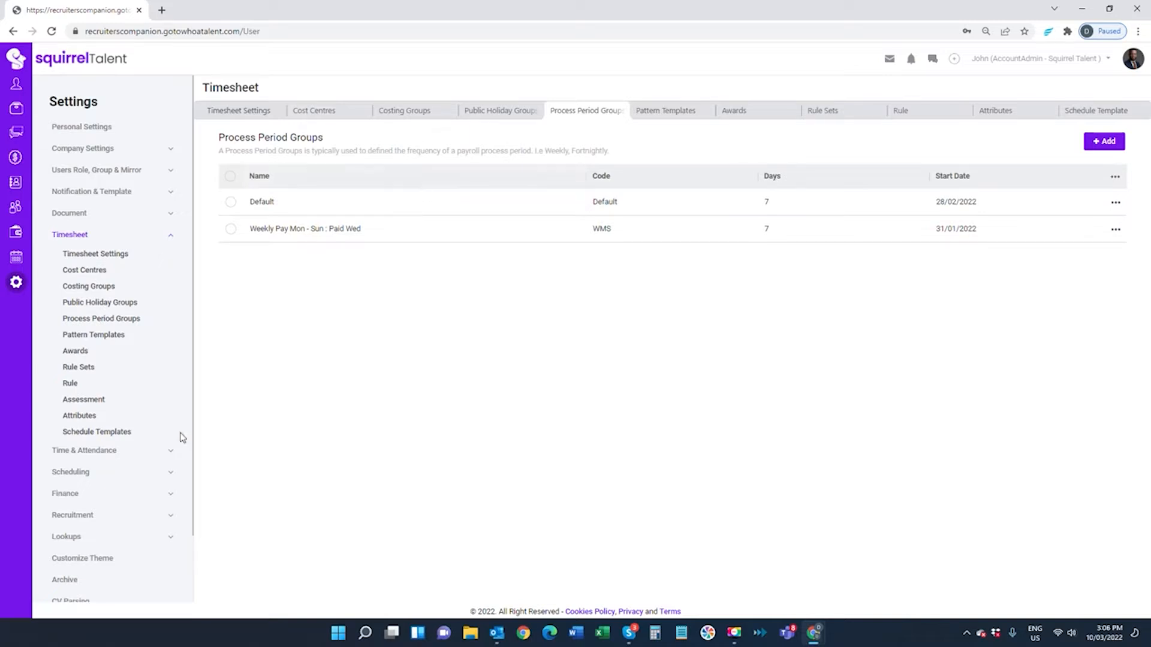
Expand Finance, view the Invoice Period Groups, then the Payment Terms list
{"action": "left_click", "coordinate": [79, 495]}
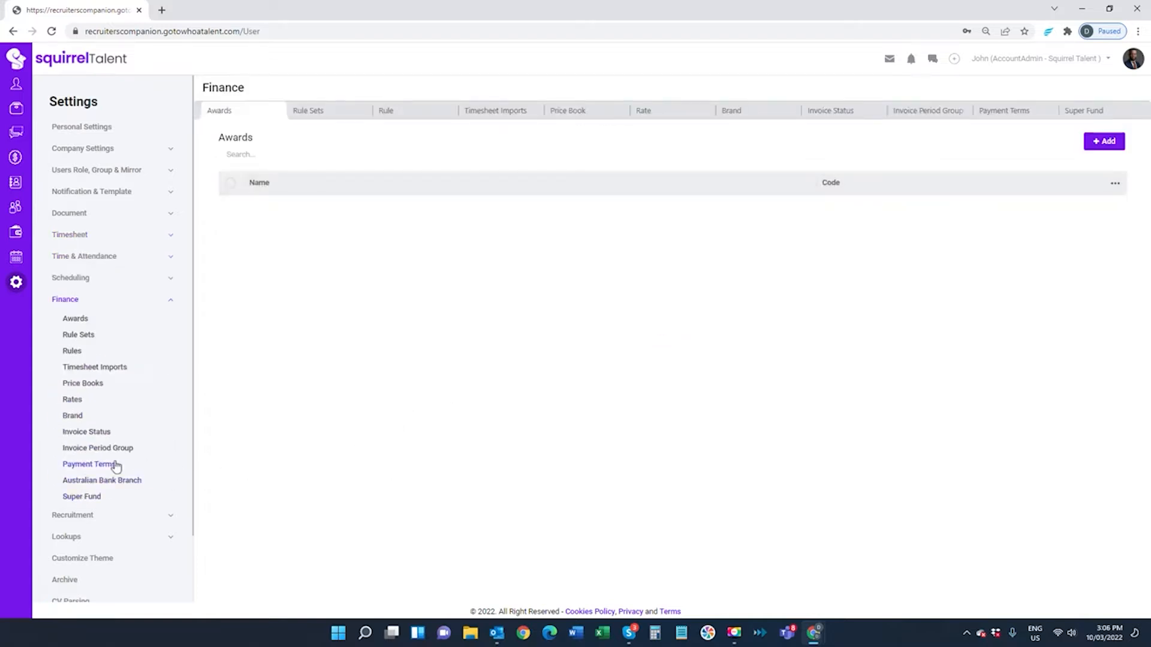
{"action": "left_click", "coordinate": [101, 448]}
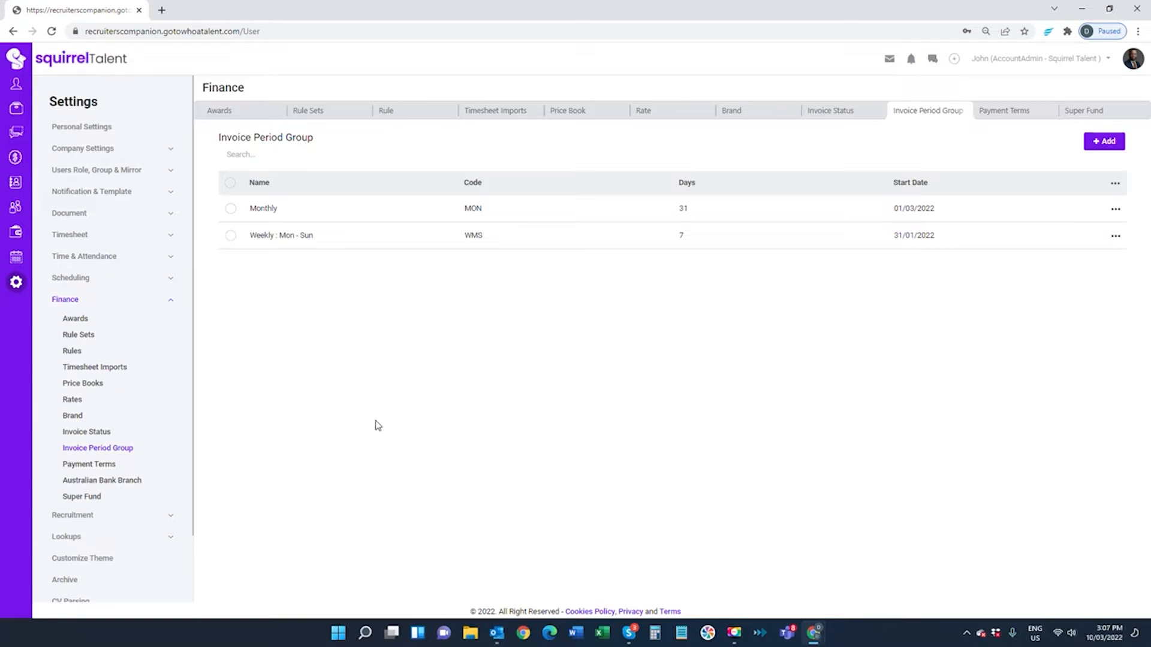
{"action": "left_click", "coordinate": [106, 467]}
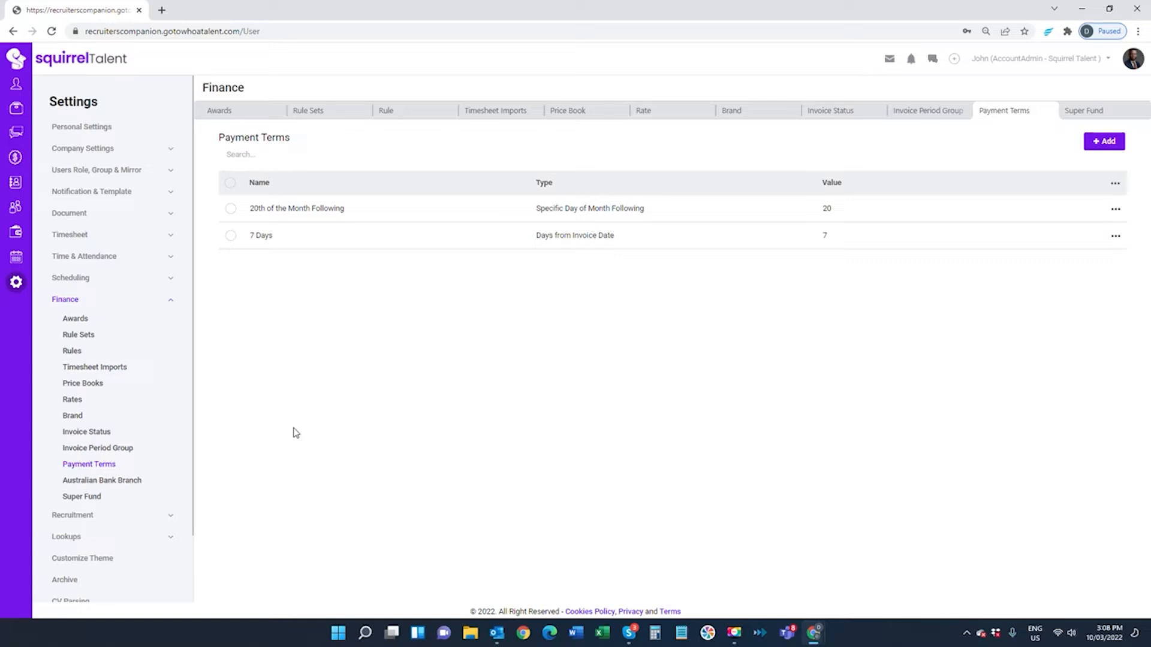
Open the Finance Rates list and reload it, confirming 0 records
{"action": "left_click", "coordinate": [74, 400]}
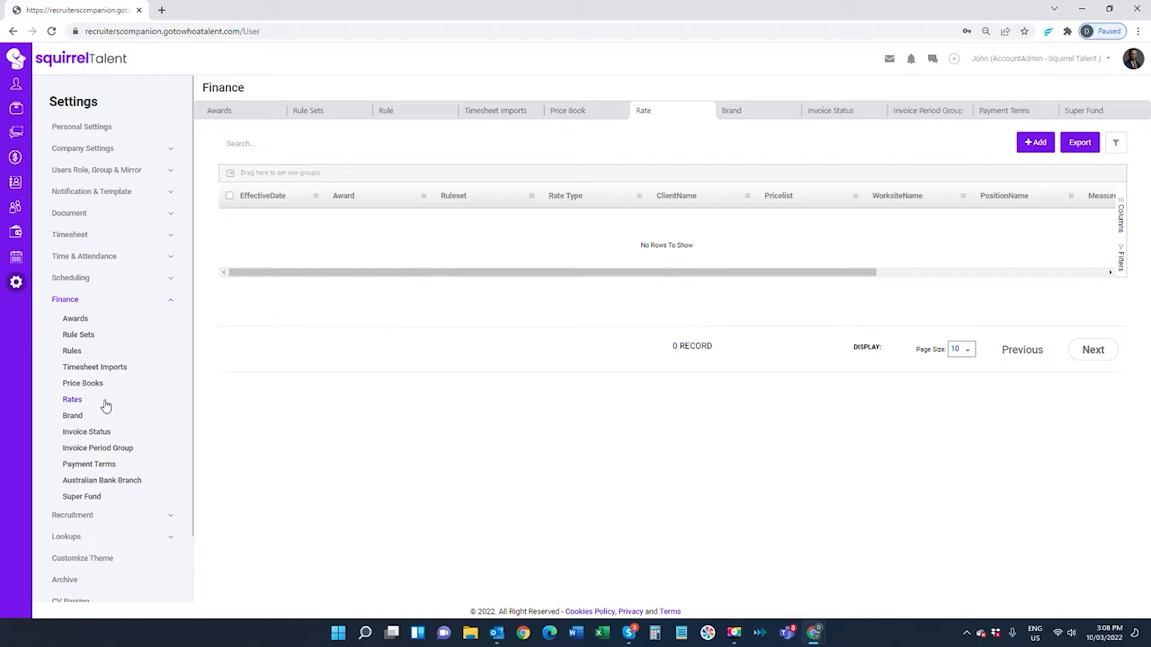
{"action": "left_click", "coordinate": [74, 401]}
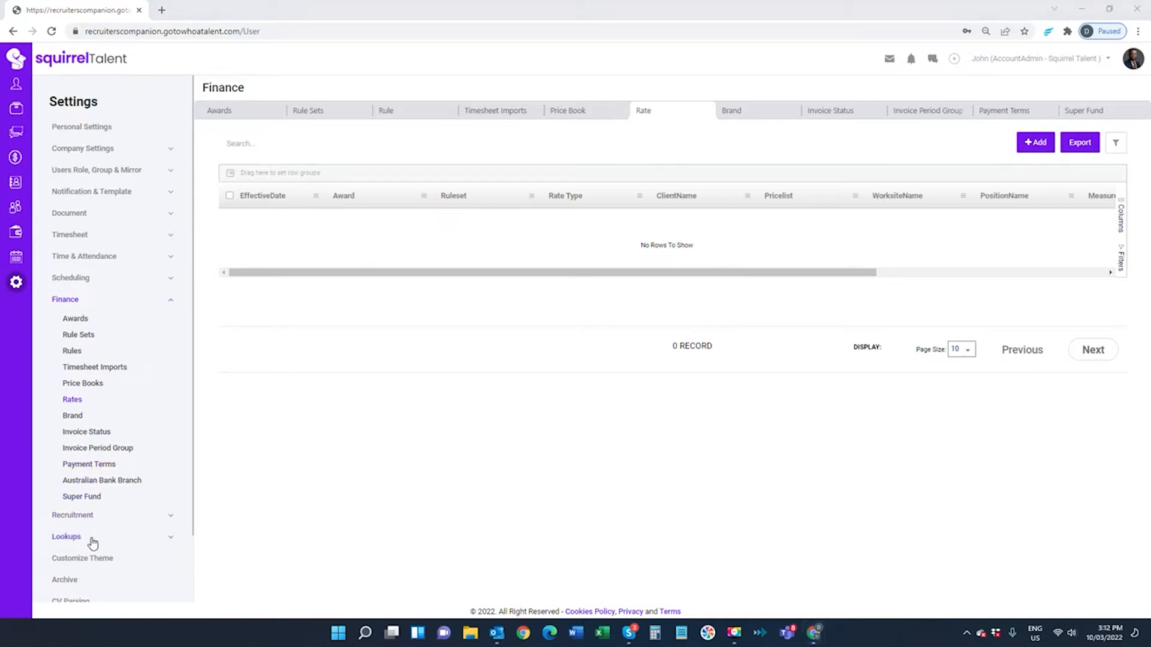
Expand the Lookups group in the Settings sidebar
{"action": "left_click", "coordinate": [68, 536]}
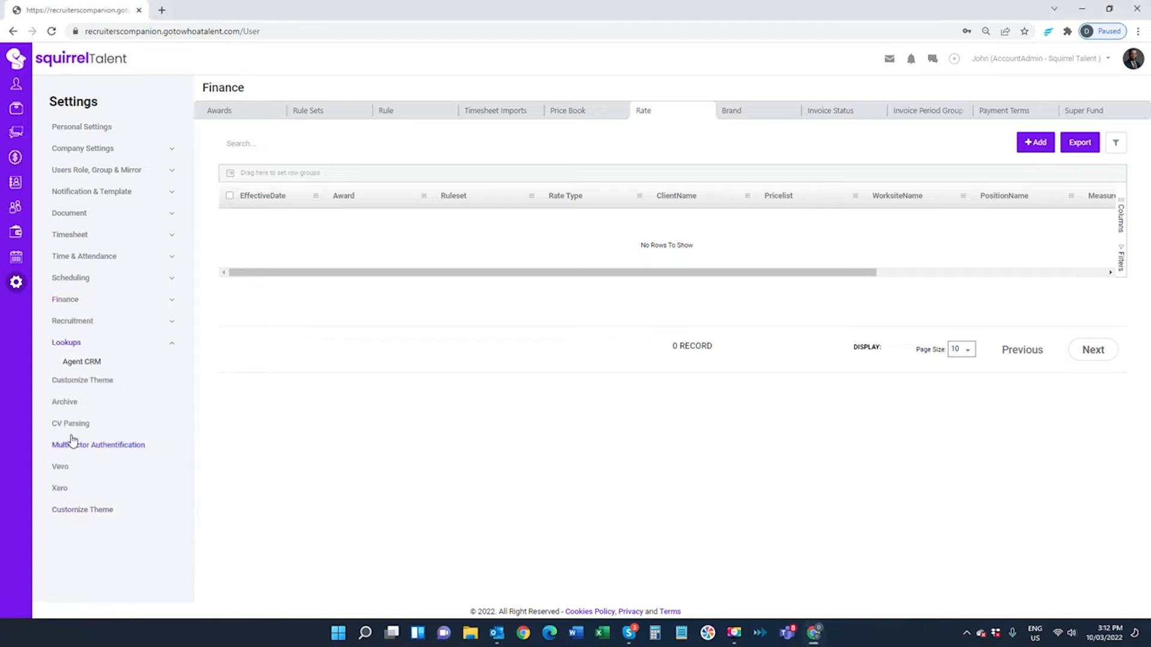
Open Agent CRM and view the Account Type, Industry, Customer Categories and Source lookups
{"action": "left_click", "coordinate": [81, 365]}
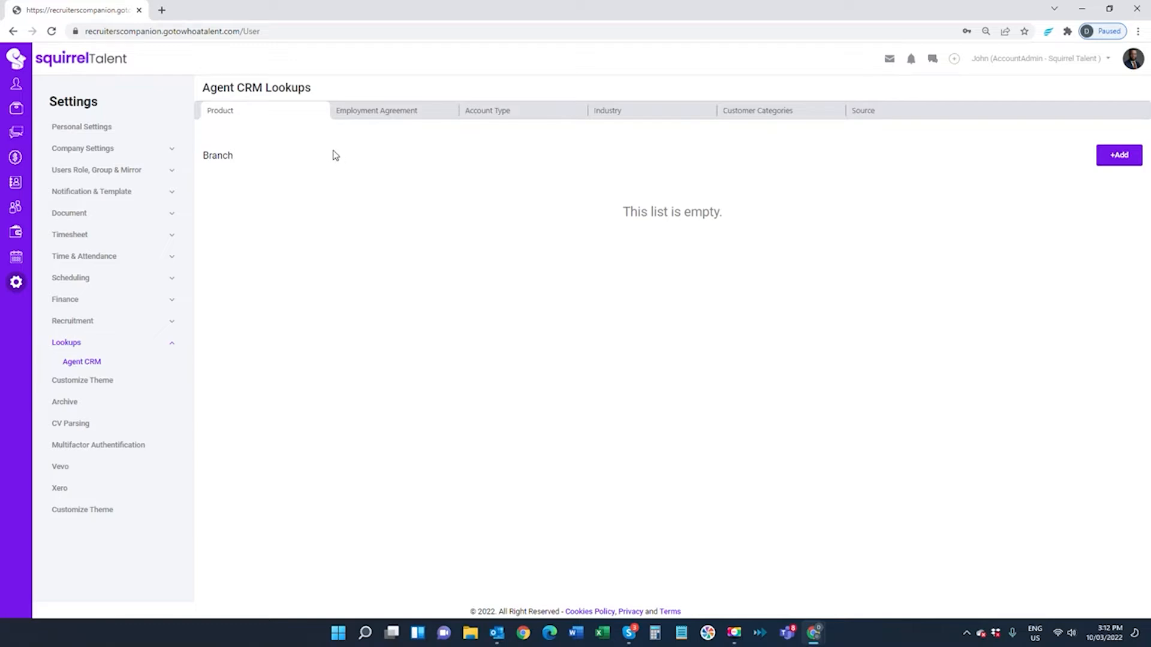
{"action": "left_click", "coordinate": [480, 112]}
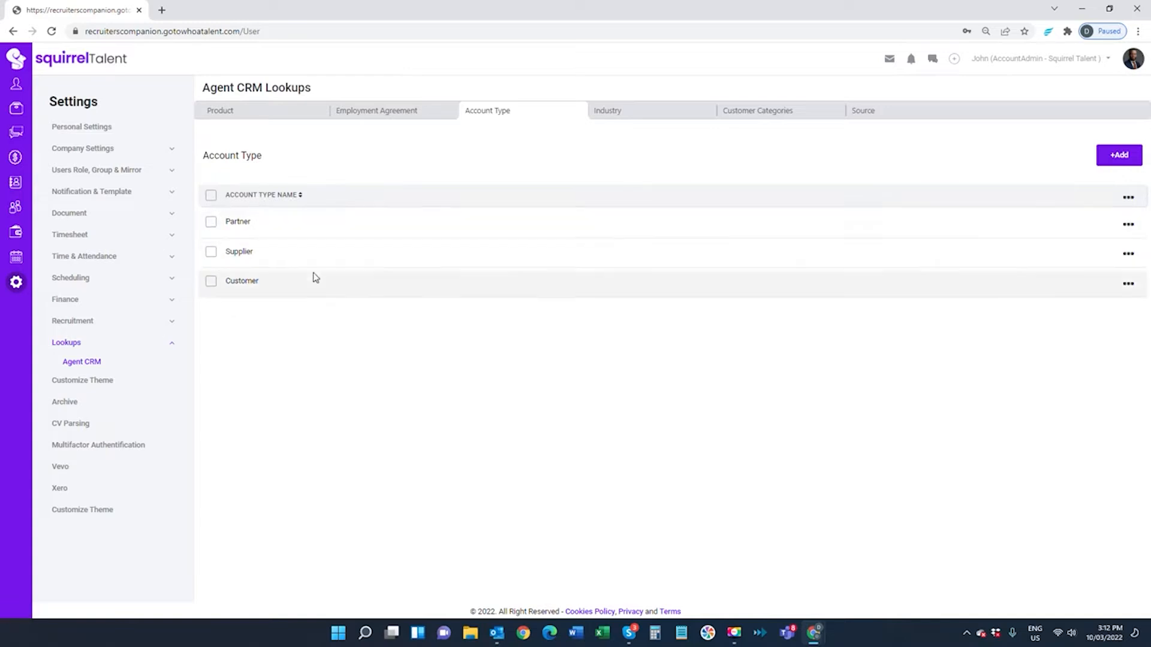
{"action": "left_click", "coordinate": [601, 115]}
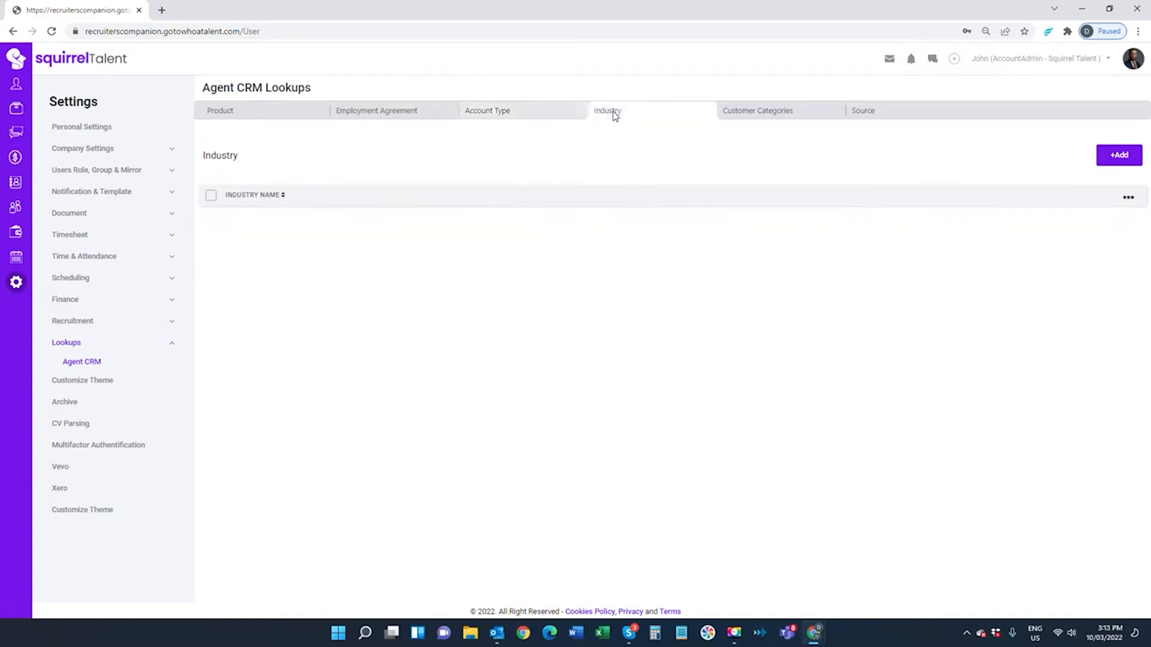
{"action": "left_click", "coordinate": [736, 113]}
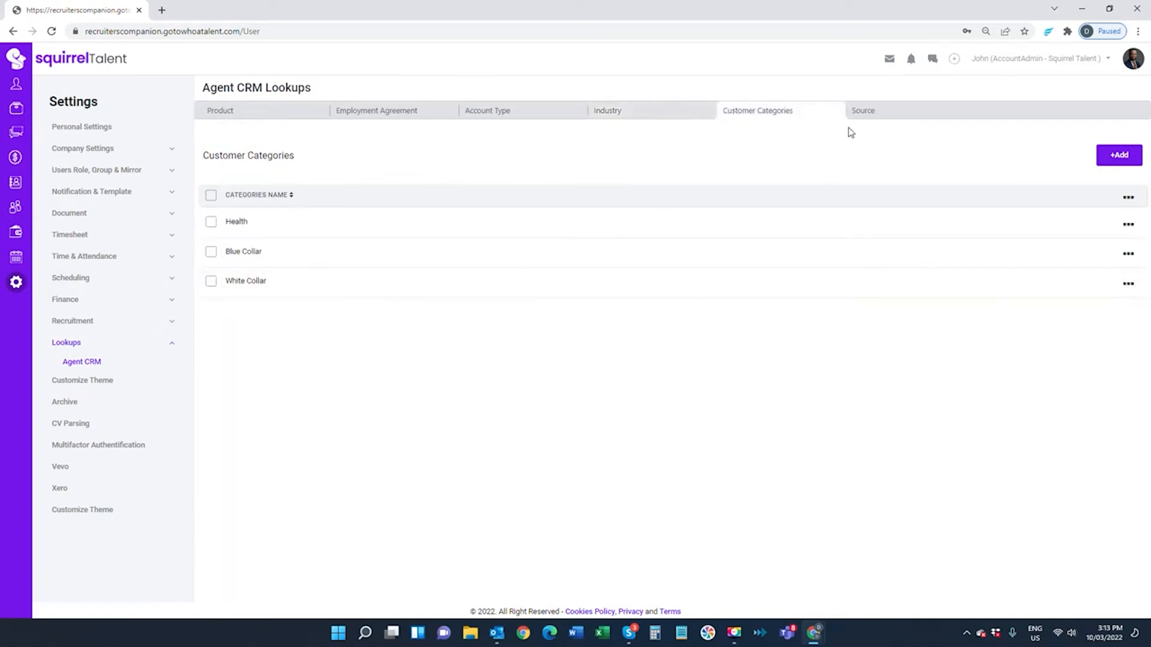
{"action": "left_click", "coordinate": [865, 118]}
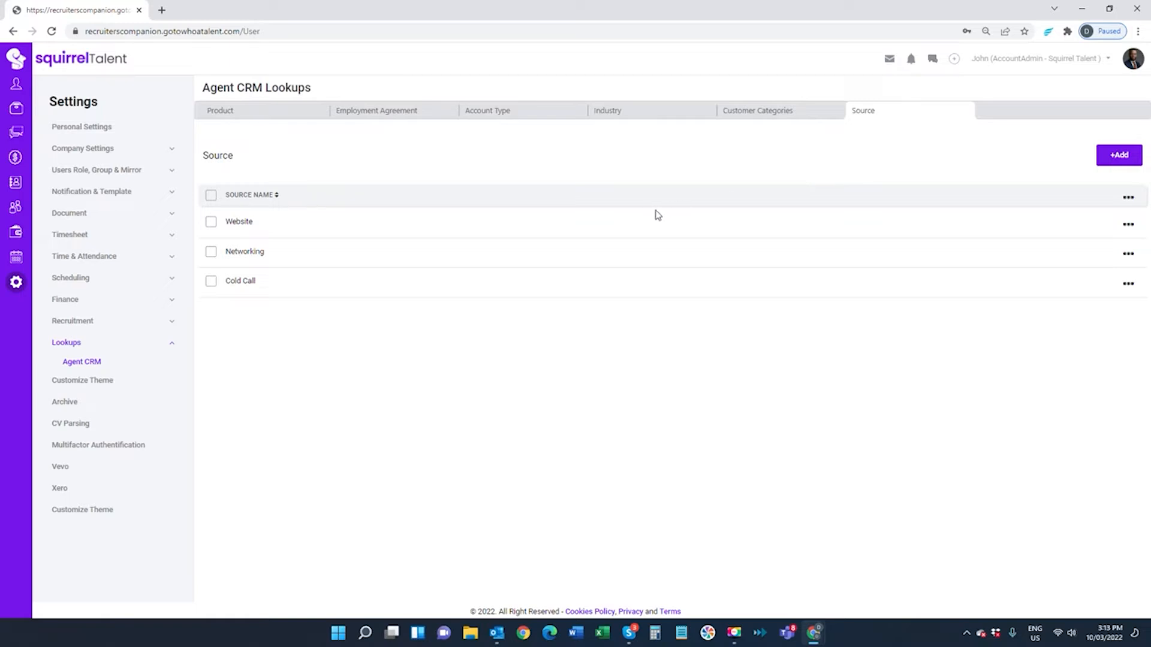
Recheck the four Agent CRM lookup lists, then go to the Contacts area
{"action": "left_click", "coordinate": [511, 116]}
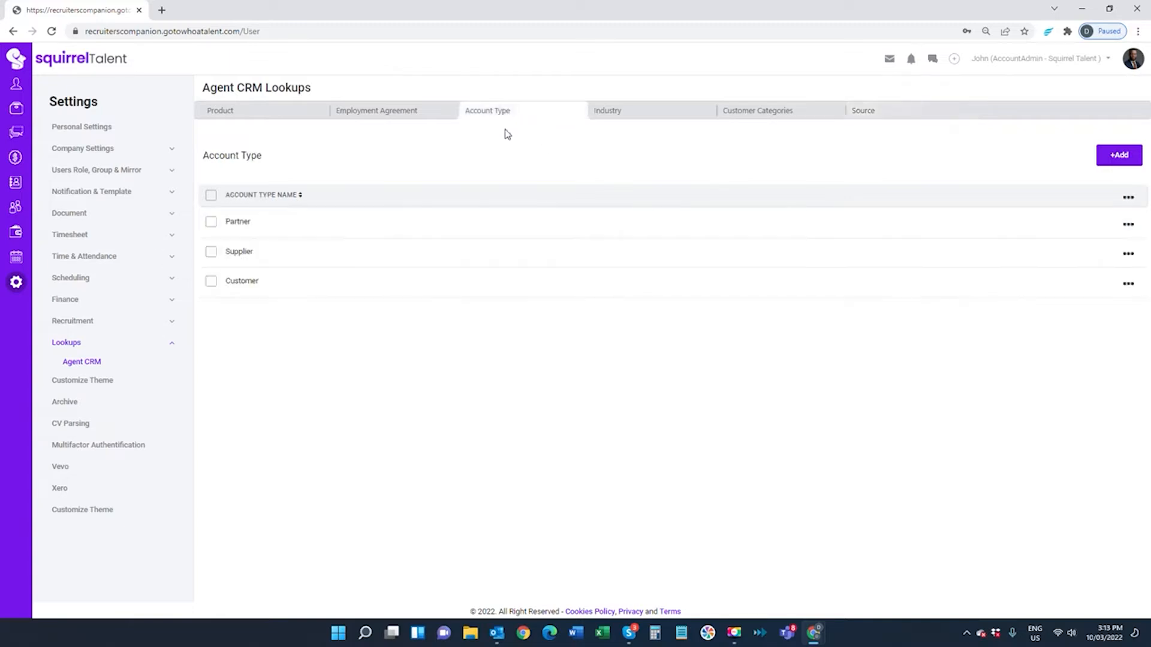
{"action": "left_click", "coordinate": [606, 117]}
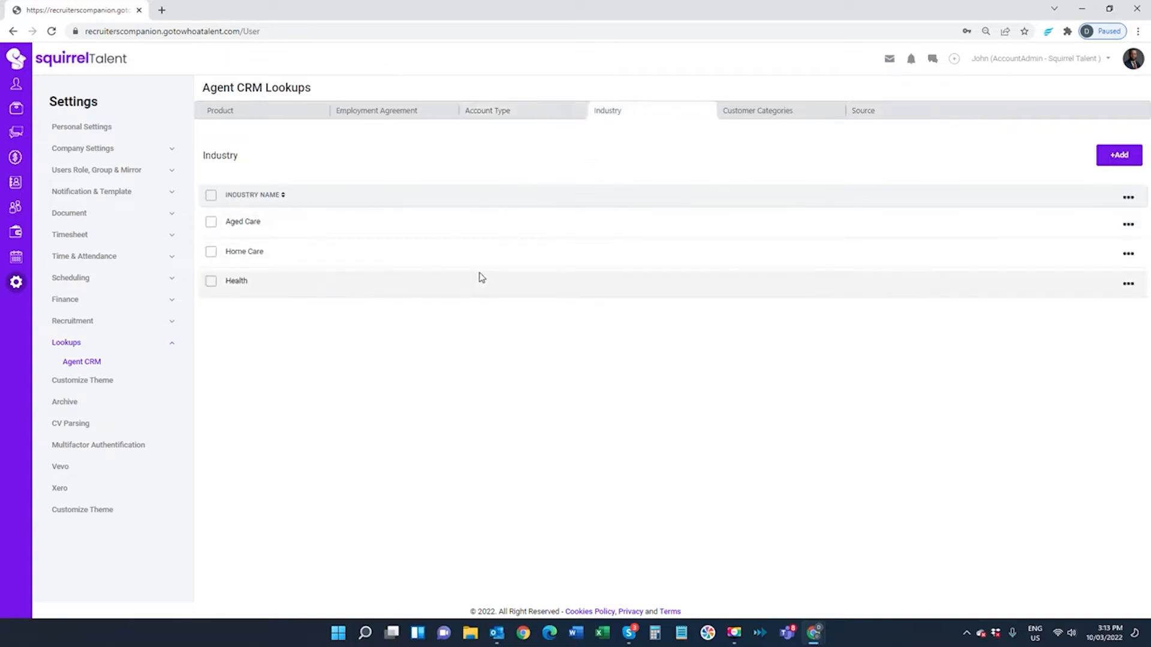
{"action": "left_click", "coordinate": [766, 115]}
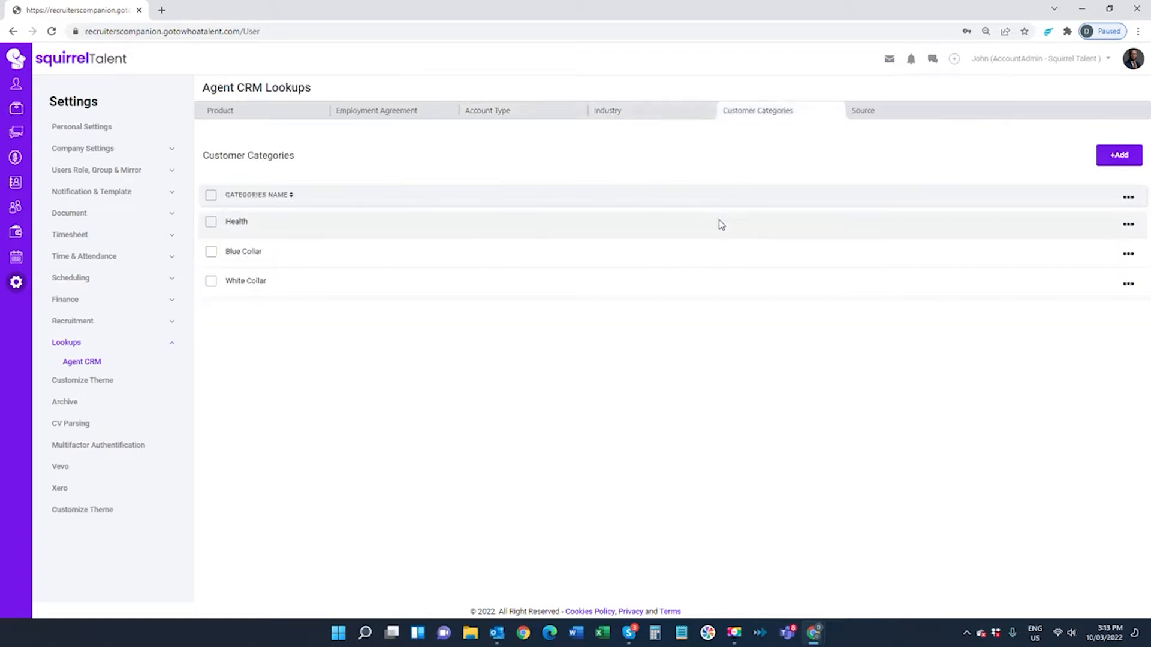
{"action": "left_click", "coordinate": [857, 120]}
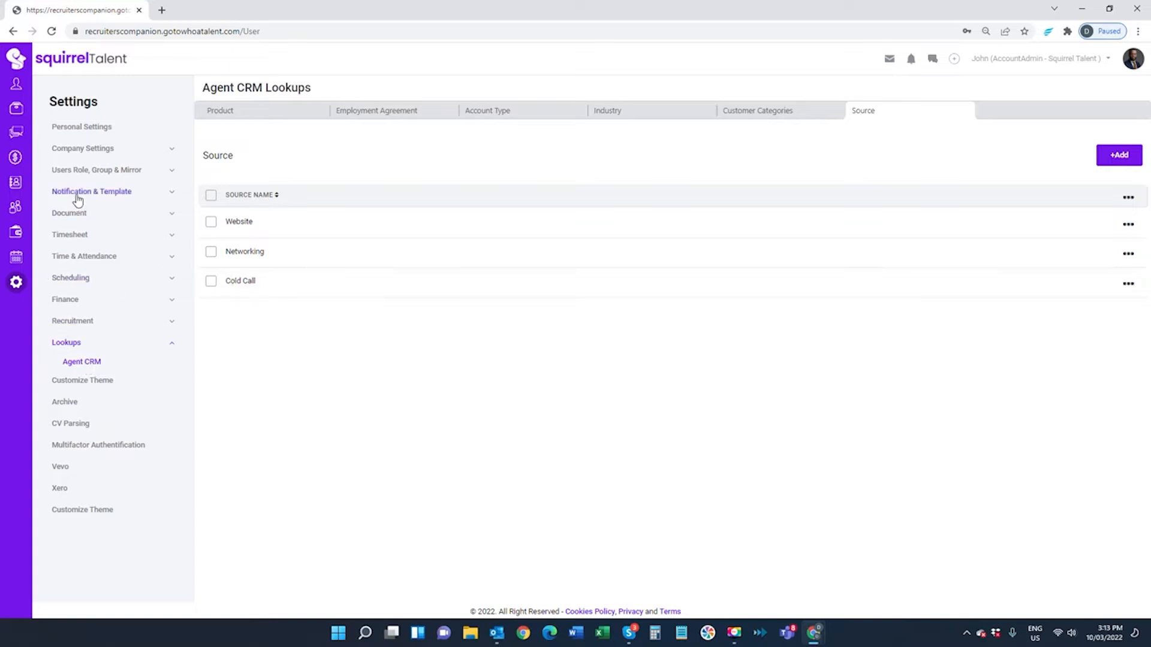
{"action": "left_click", "coordinate": [16, 184]}
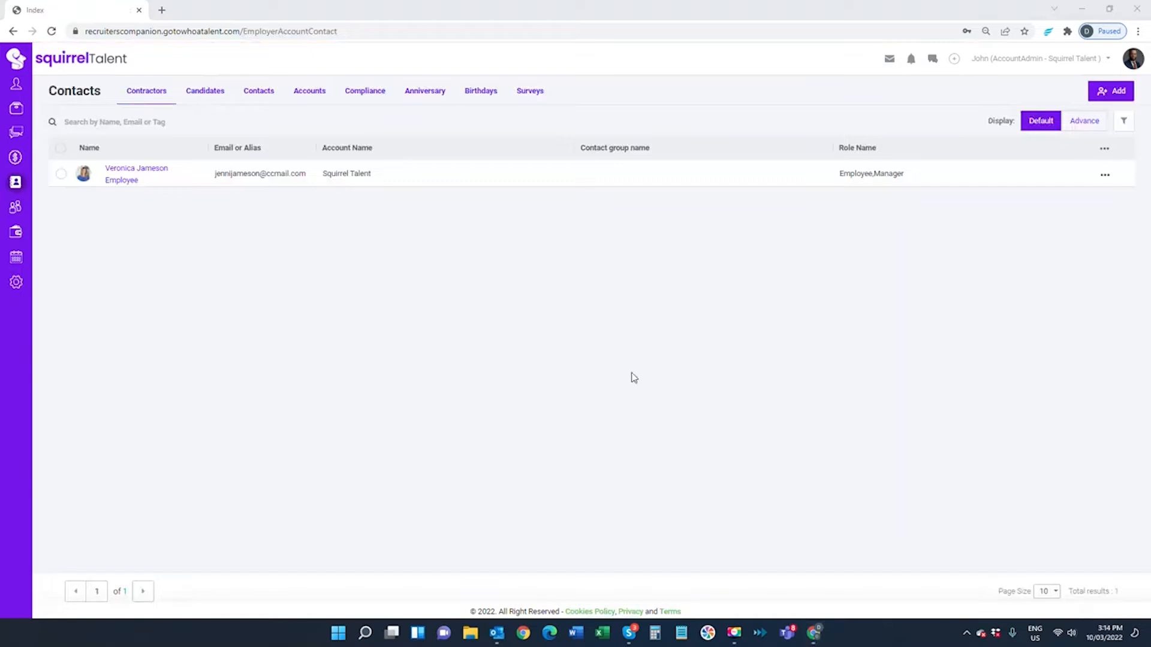
Switch to the Accounts list and bring up the add-new-record options
{"action": "left_click", "coordinate": [307, 99]}
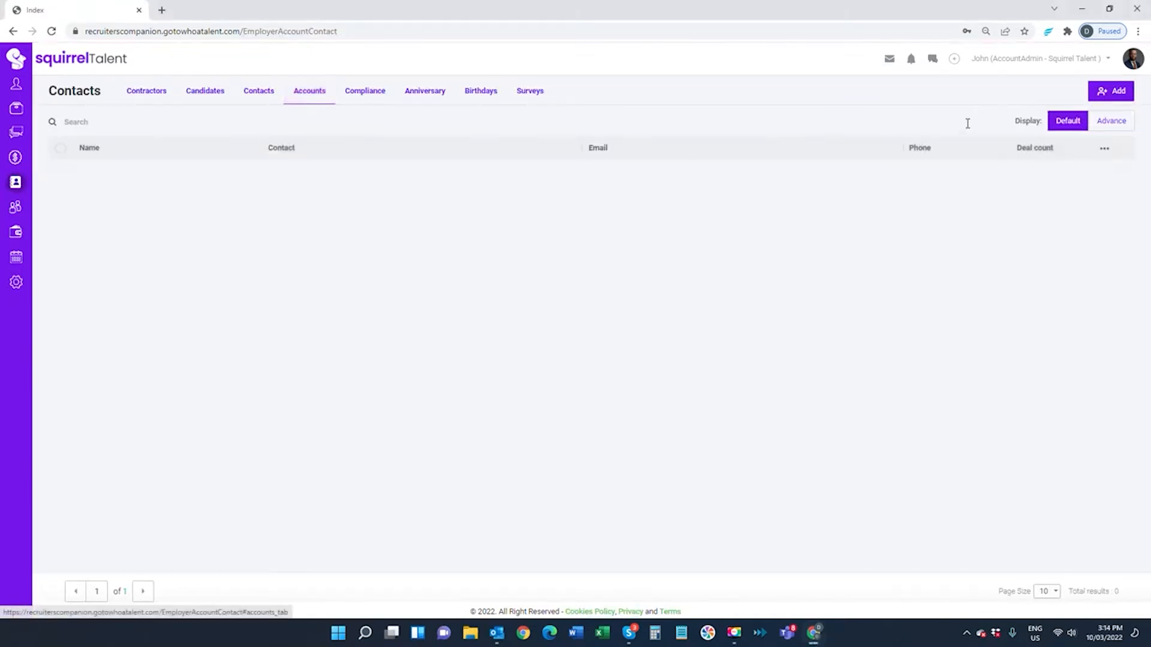
{"action": "left_click", "coordinate": [1113, 97]}
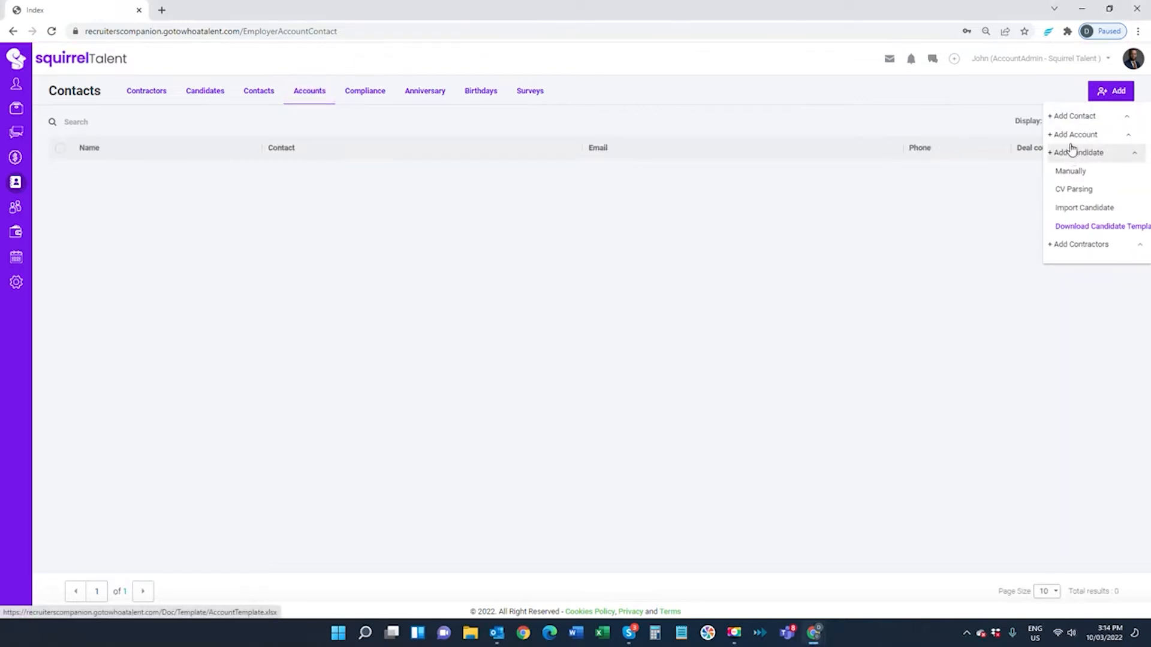
Start a manual new account named Kinder Health
{"action": "left_click", "coordinate": [1069, 154]}
{"action": "left_click", "coordinate": [575, 102]}
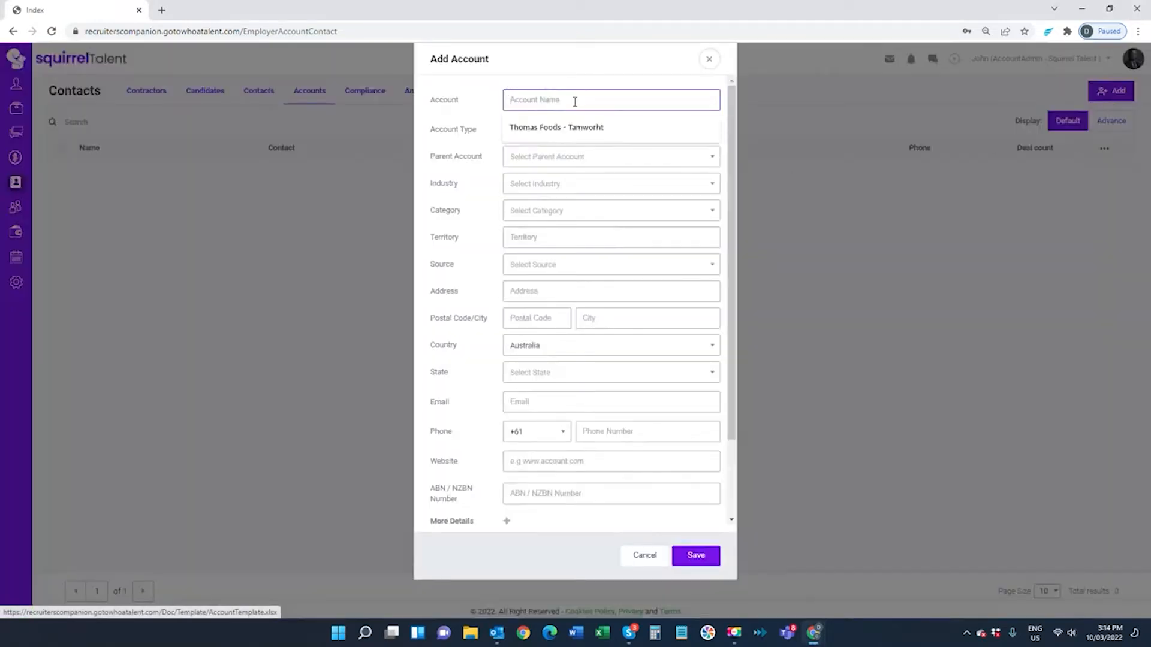
{"action": "type", "text": "Kinder"}
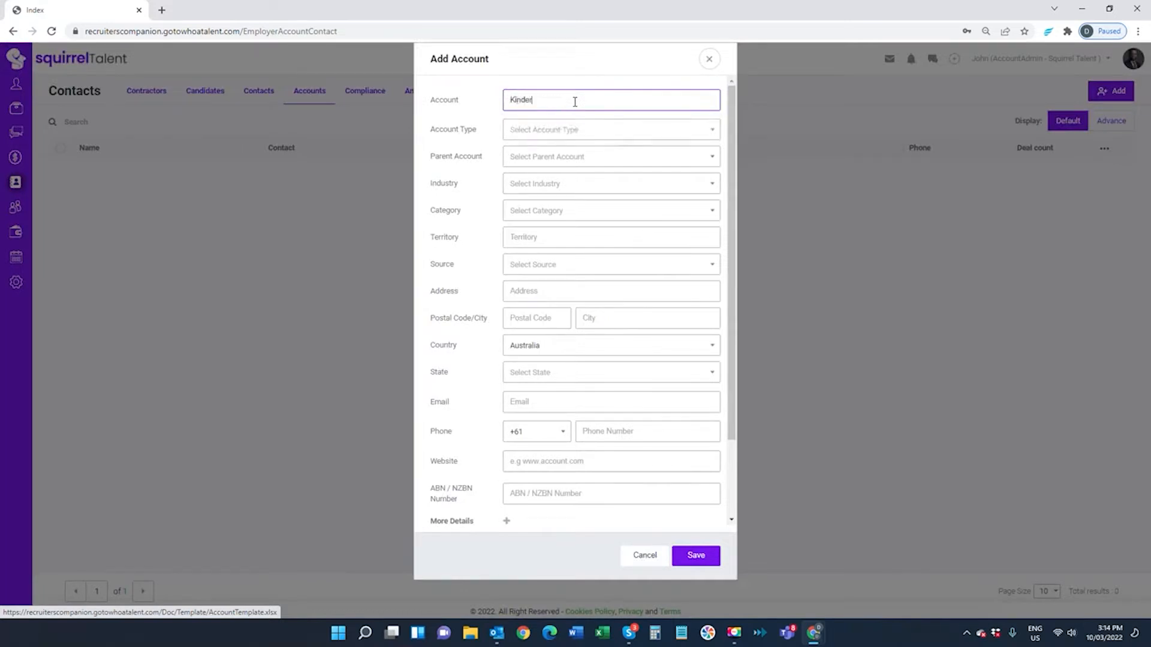
{"action": "type", "text": " Health"}
Set Account Type Customer, Industry Health, Category Health and Territory SEQ
{"action": "left_click", "coordinate": [574, 131]}
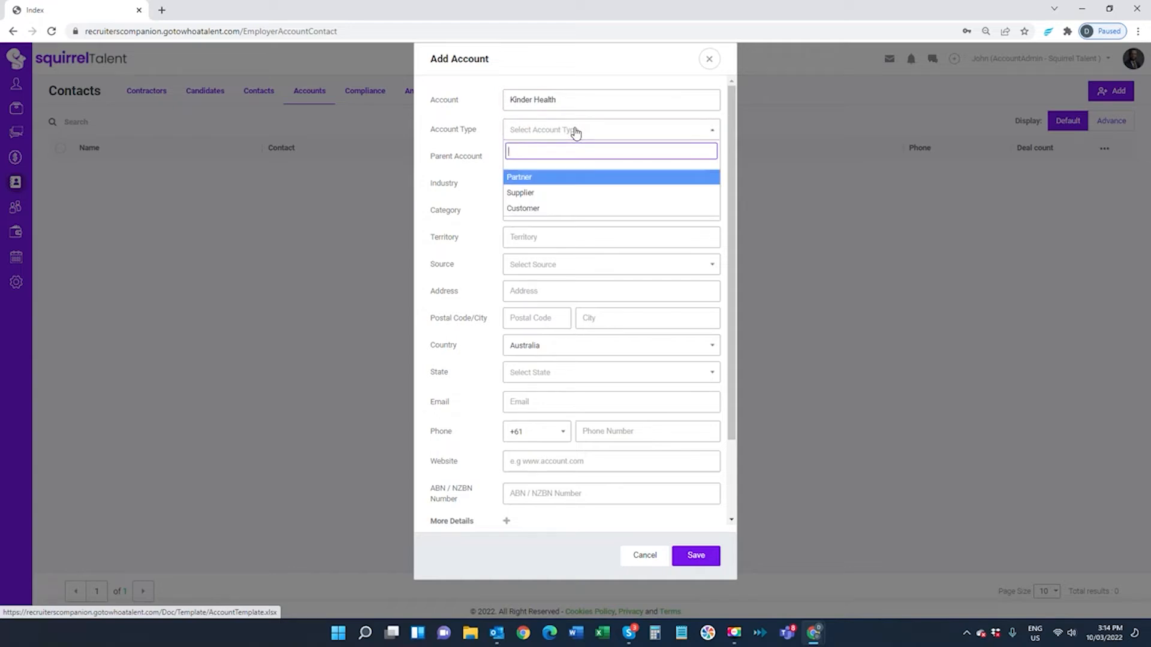
{"action": "left_click", "coordinate": [560, 208]}
{"action": "left_click", "coordinate": [542, 188]}
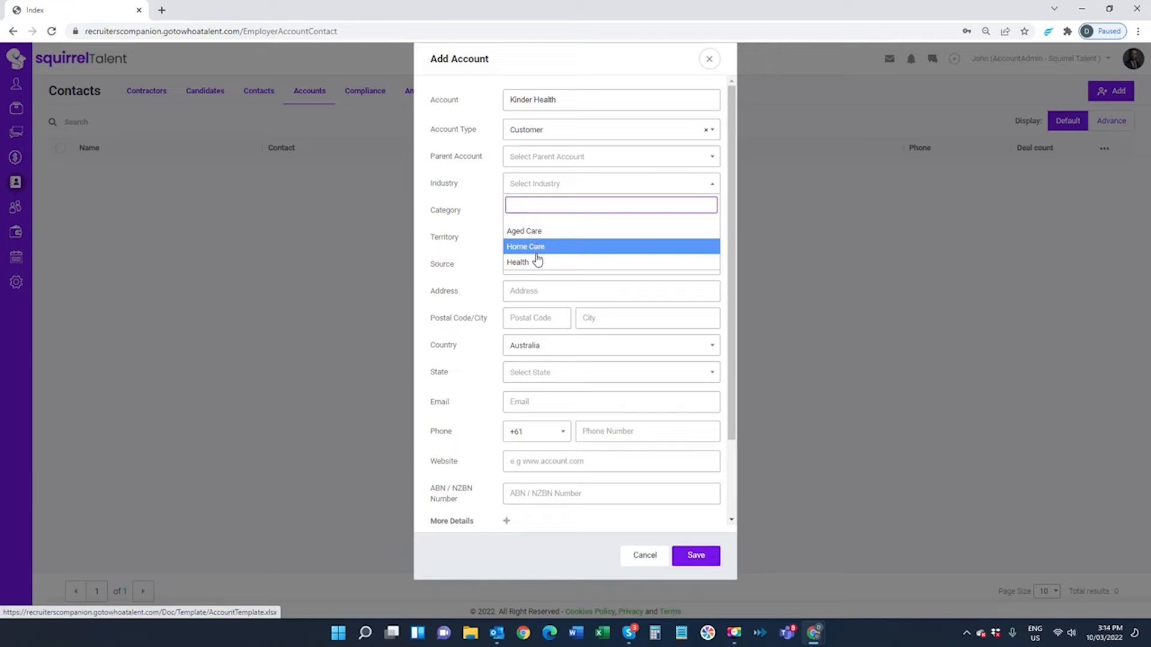
{"action": "left_click", "coordinate": [538, 263]}
{"action": "left_click", "coordinate": [525, 218]}
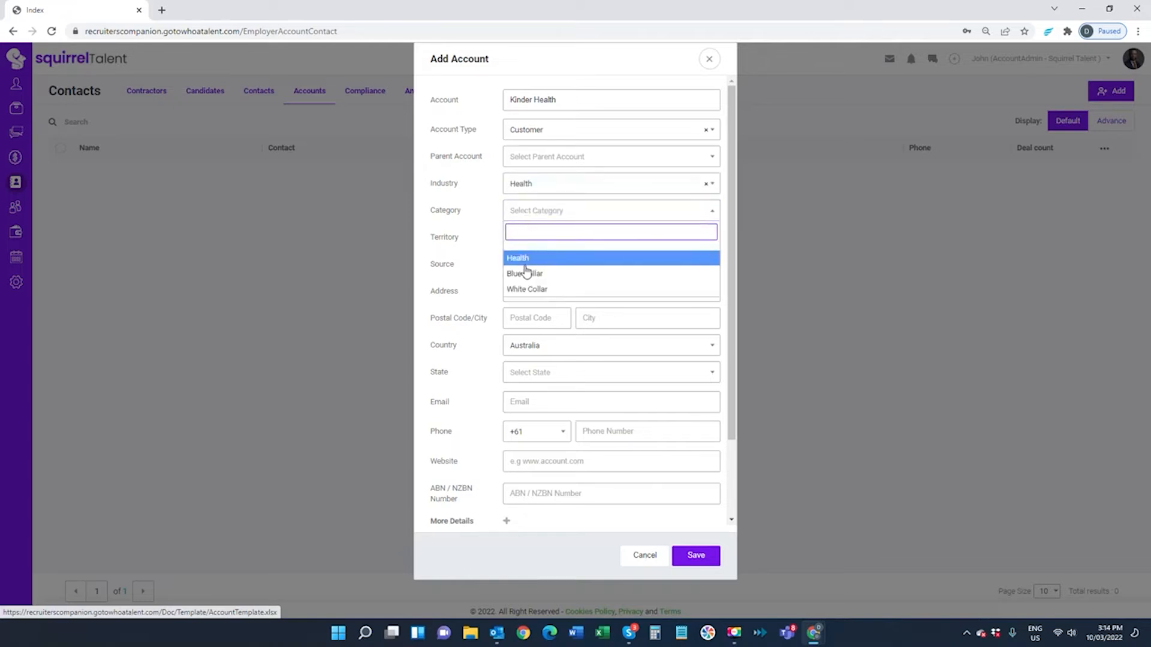
{"action": "left_click", "coordinate": [521, 262]}
{"action": "left_click", "coordinate": [522, 239]}
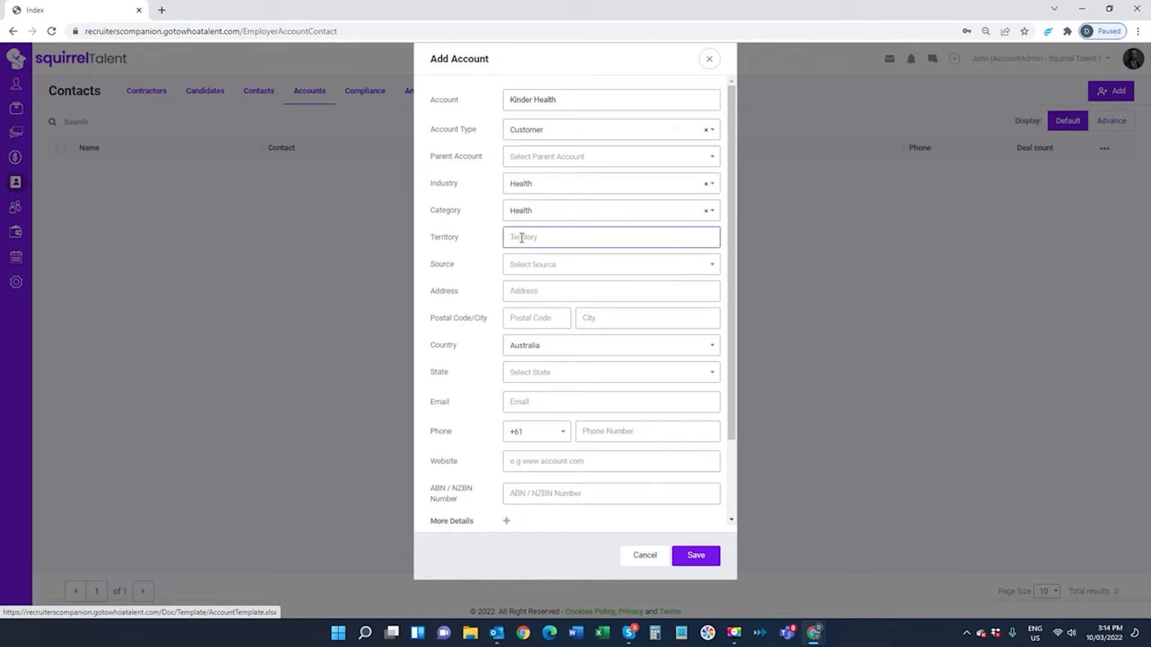
{"action": "type", "text": "SEQ"}
Set Source to Website and fill the address from the saved suggestion
{"action": "left_click", "coordinate": [544, 271]}
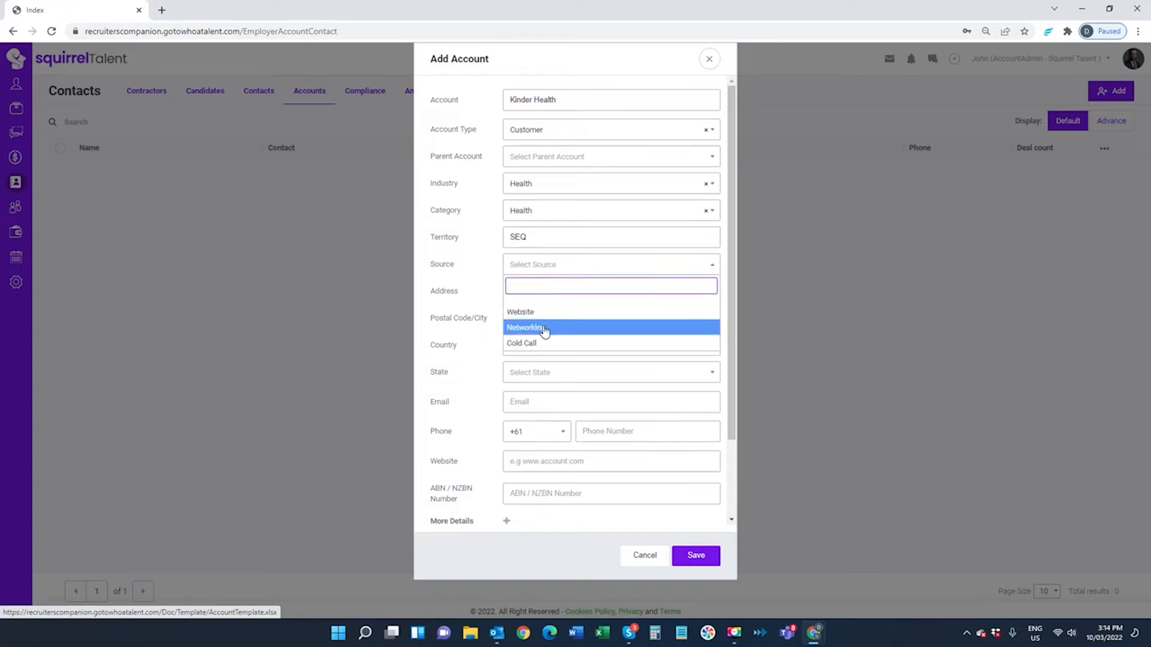
{"action": "left_click", "coordinate": [539, 313]}
{"action": "left_click", "coordinate": [524, 293]}
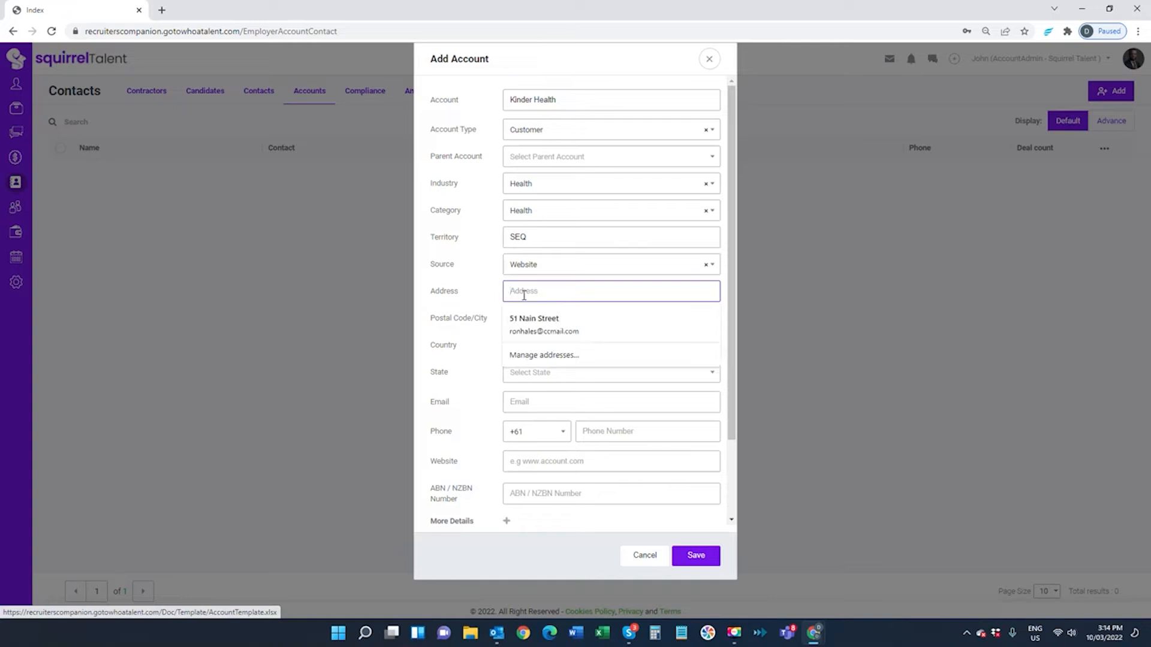
{"action": "left_click", "coordinate": [535, 323]}
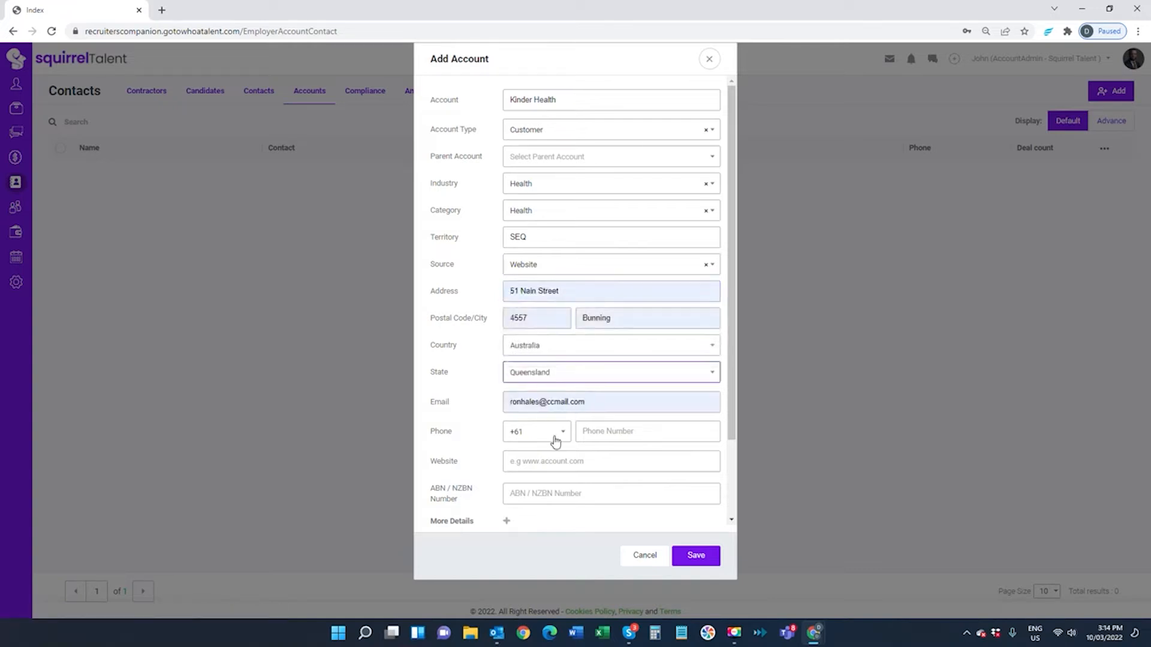
{"action": "left_click", "coordinate": [615, 429]}
{"action": "type", "text": "76464368"}
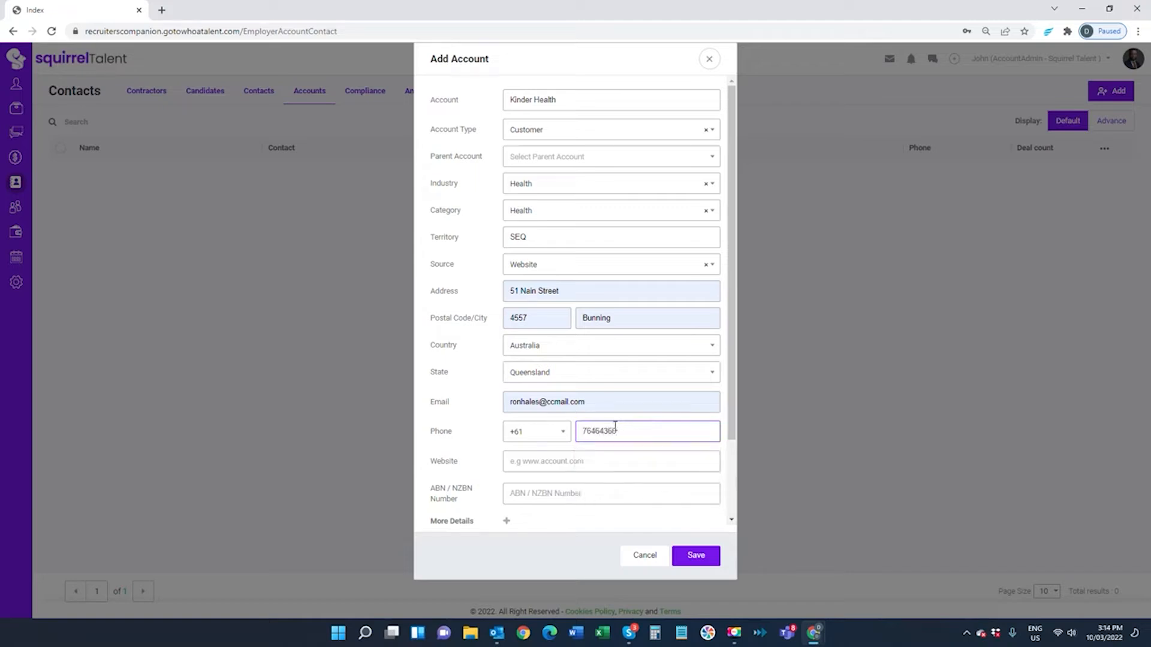
{"action": "left_click", "coordinate": [534, 465]}
{"action": "type", "text": "ww"}
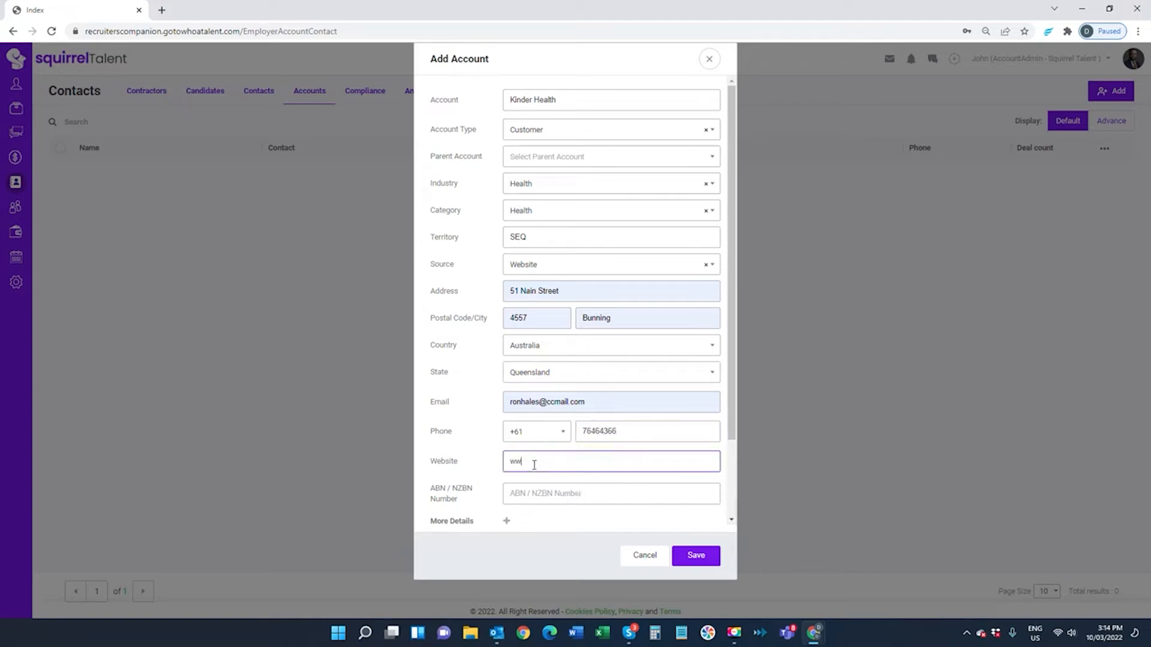
{"action": "type", "text": "w.kinderhealth.com"}
{"action": "left_click", "coordinate": [546, 495]}
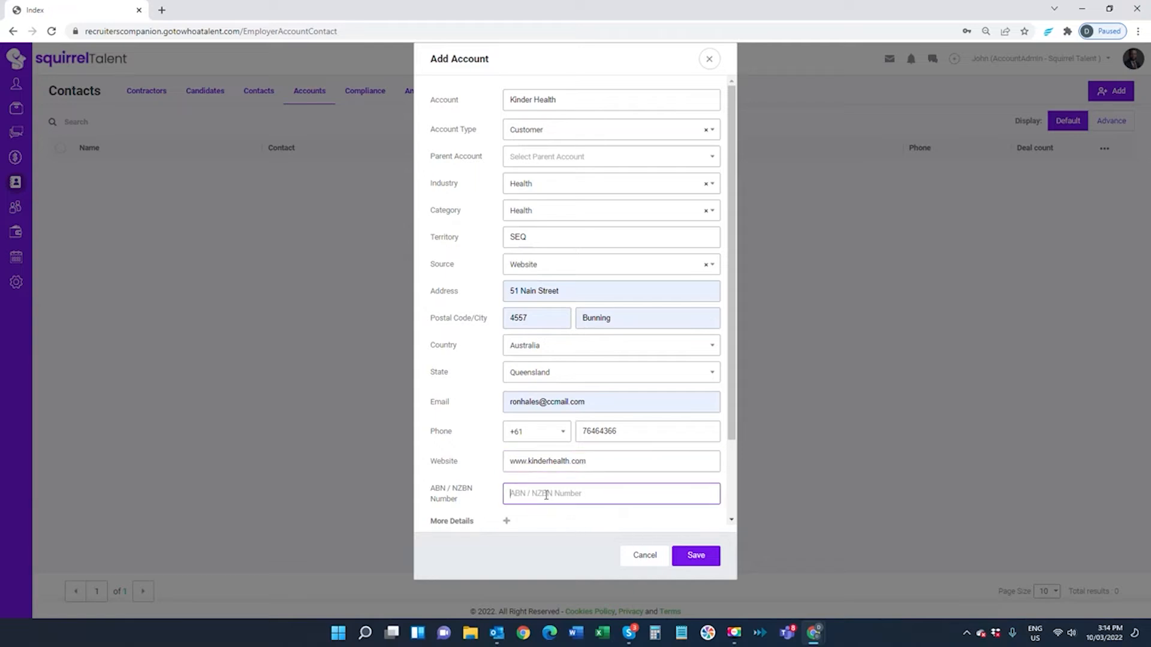
{"action": "type", "text": "64535322"}
{"action": "left_click", "coordinate": [692, 555]}
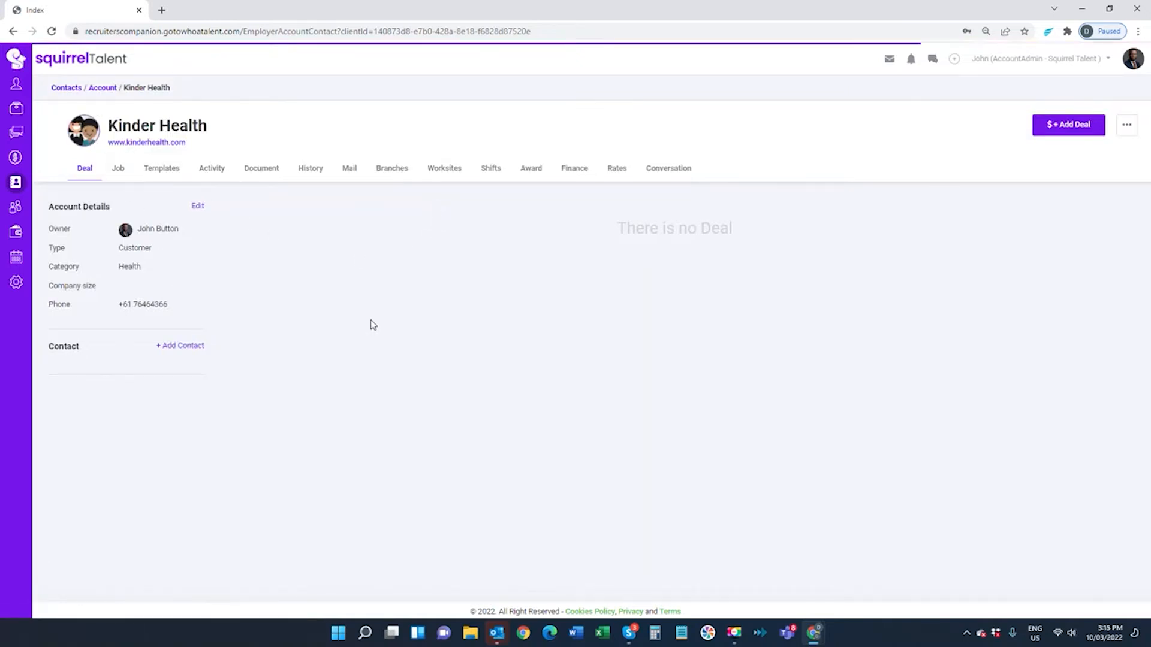
Create a new Kinder Health contact with first and last name, marked as primary contact
{"action": "left_click", "coordinate": [190, 345]}
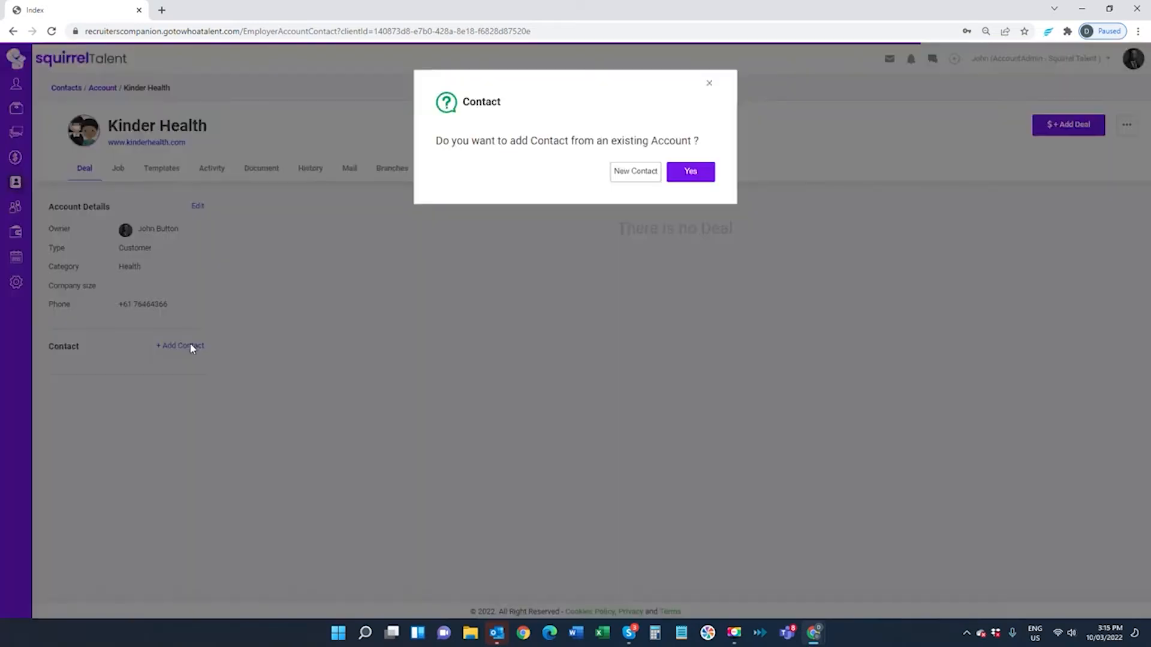
{"action": "left_click", "coordinate": [642, 174]}
{"action": "left_click", "coordinate": [561, 96]}
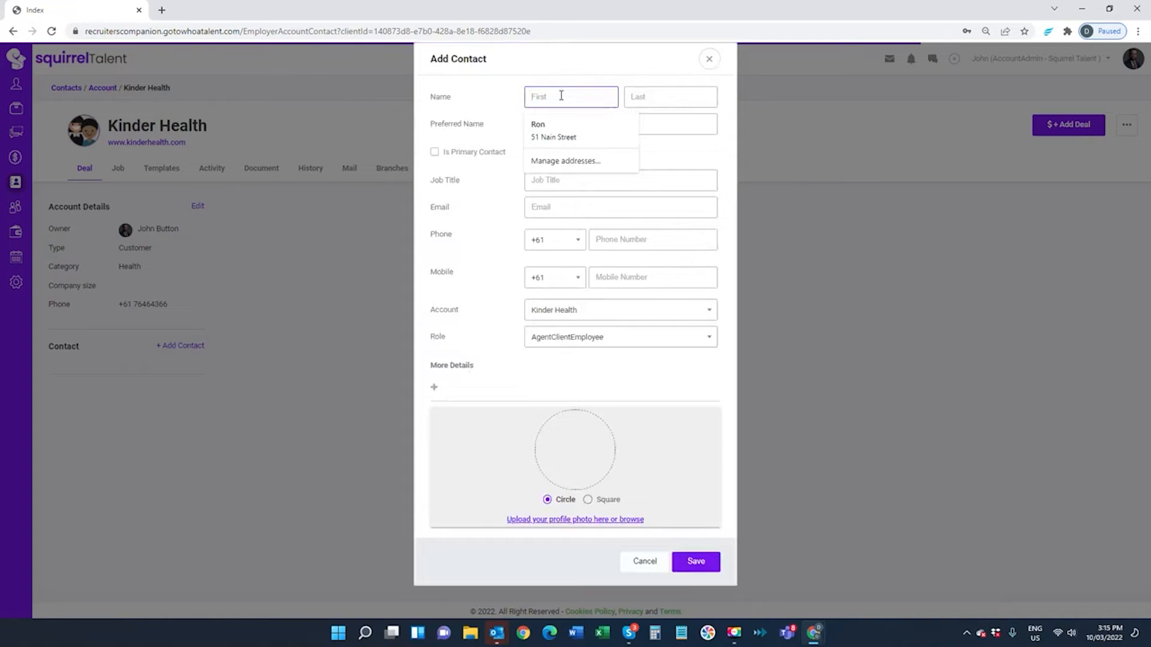
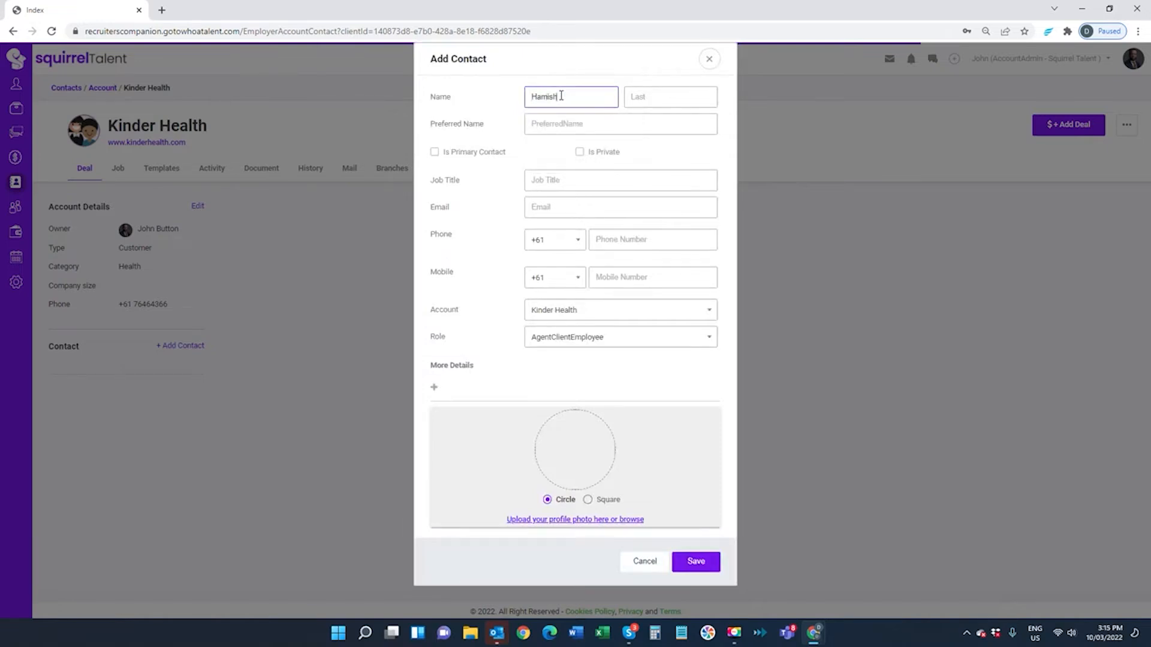
{"action": "key", "text": "Tab"}
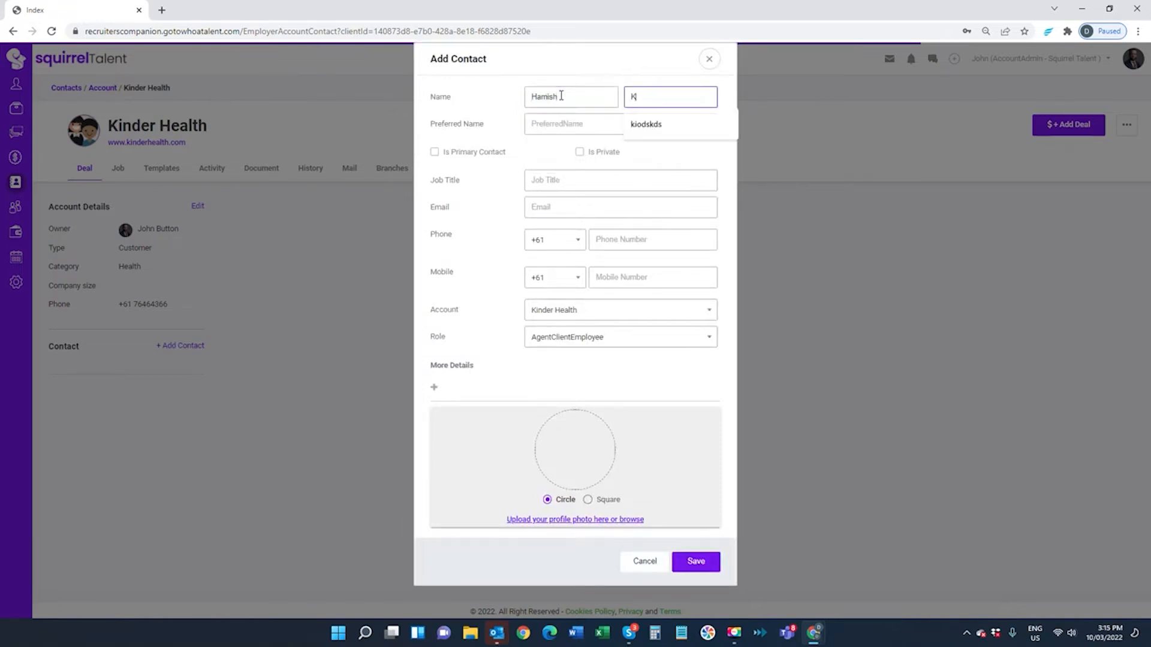
{"action": "left_click", "coordinate": [581, 125]}
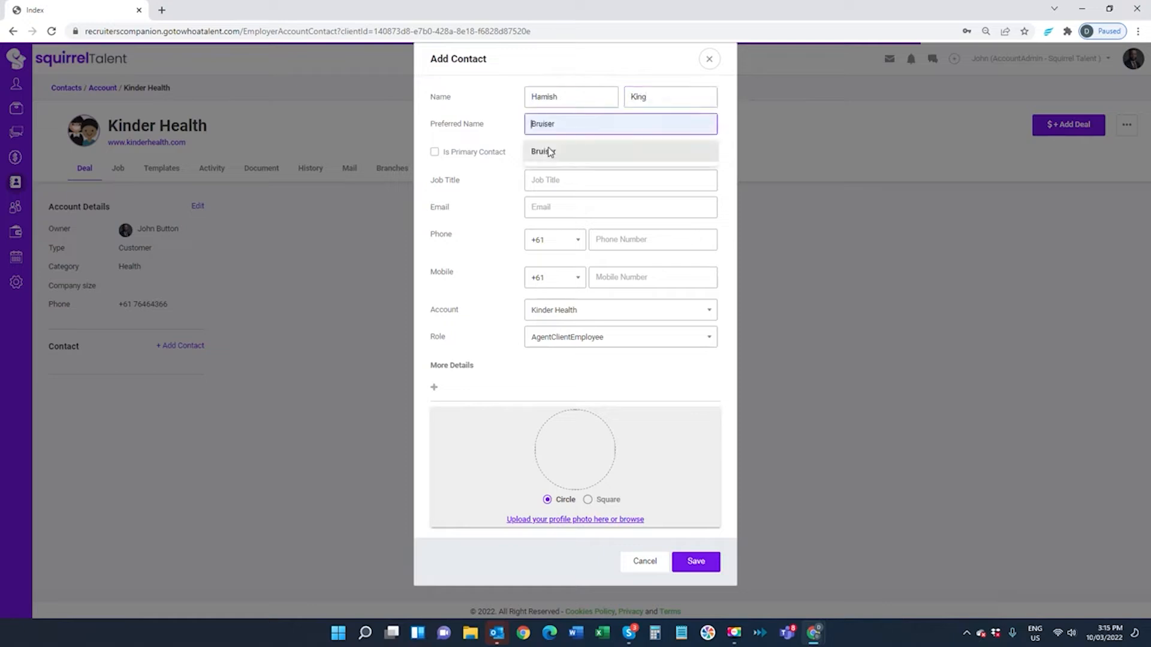
{"action": "left_click", "coordinate": [434, 152]}
Set the job title to HR Manager and enter the contact's e-mail address
{"action": "left_click", "coordinate": [556, 179]}
{"action": "type", "text": "HR Manager"}
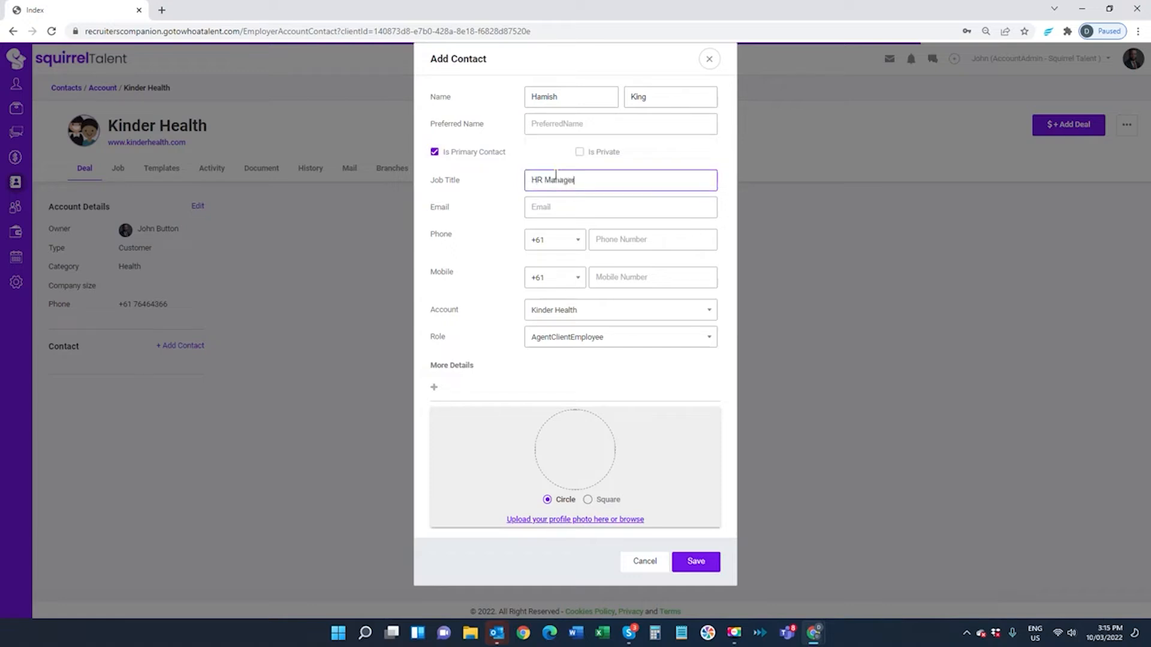
{"action": "left_click", "coordinate": [572, 210]}
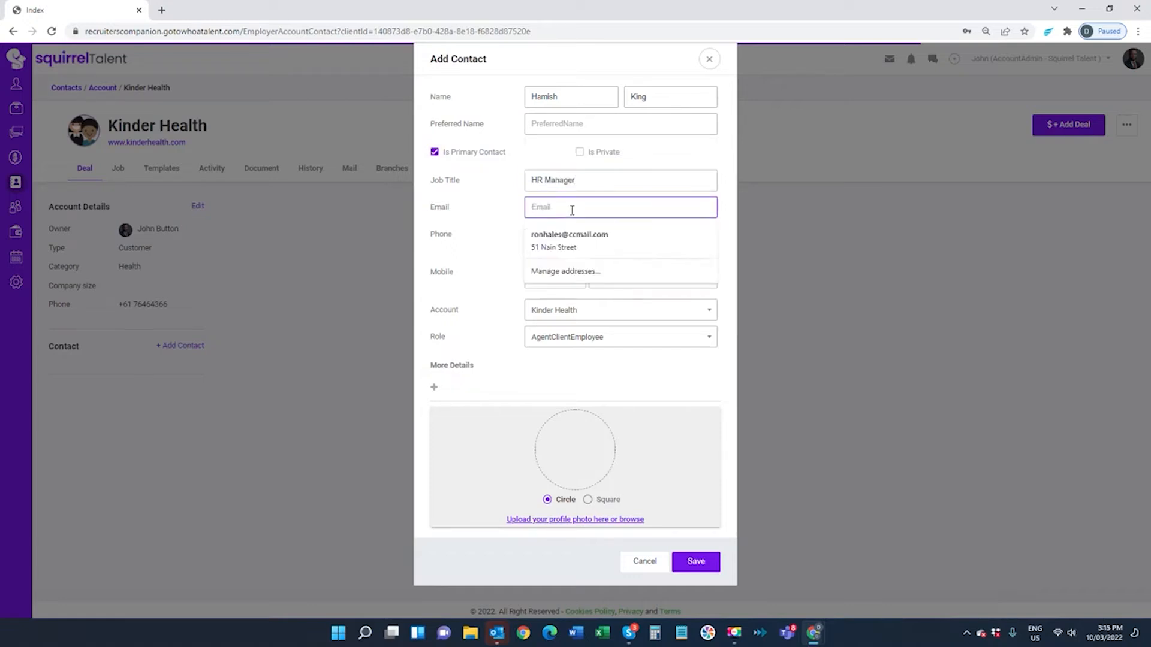
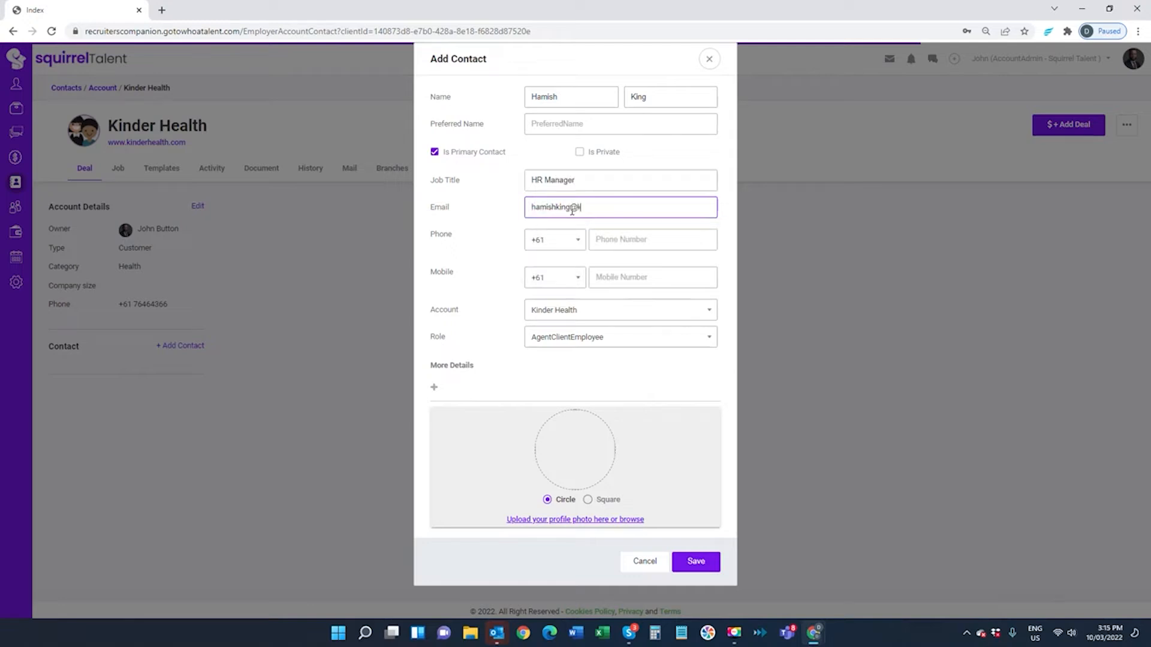
Enter the contact's mobile number, expand More Details, and save the contact
{"action": "left_click", "coordinate": [637, 246]}
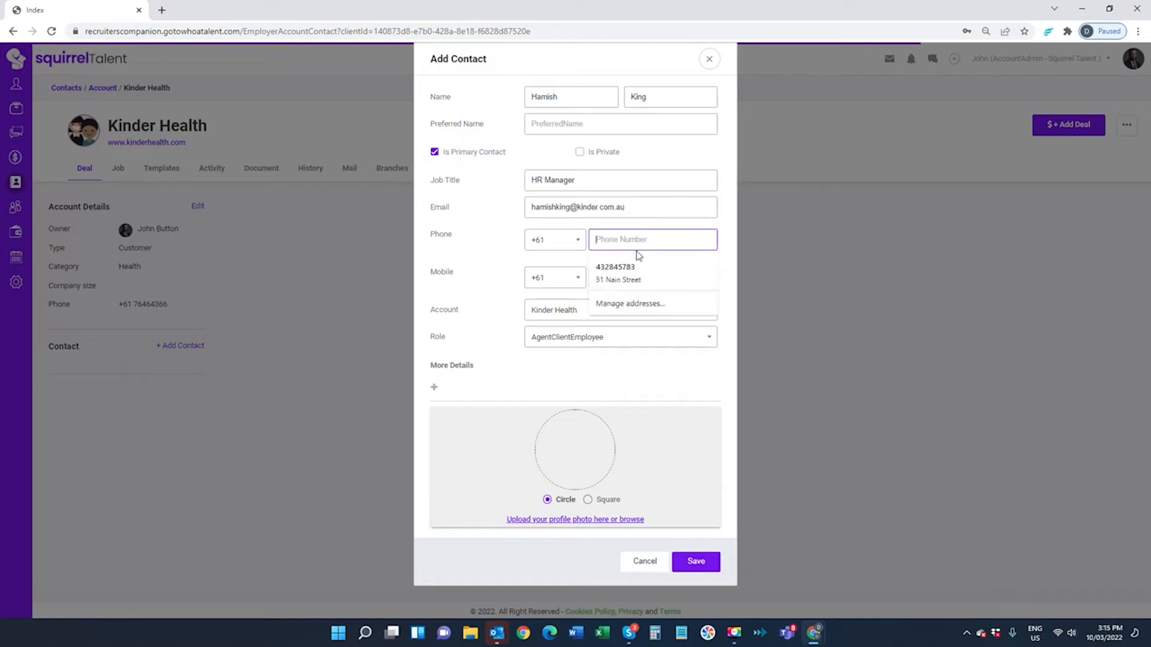
{"action": "left_click", "coordinate": [581, 303]}
{"action": "left_click", "coordinate": [610, 280]}
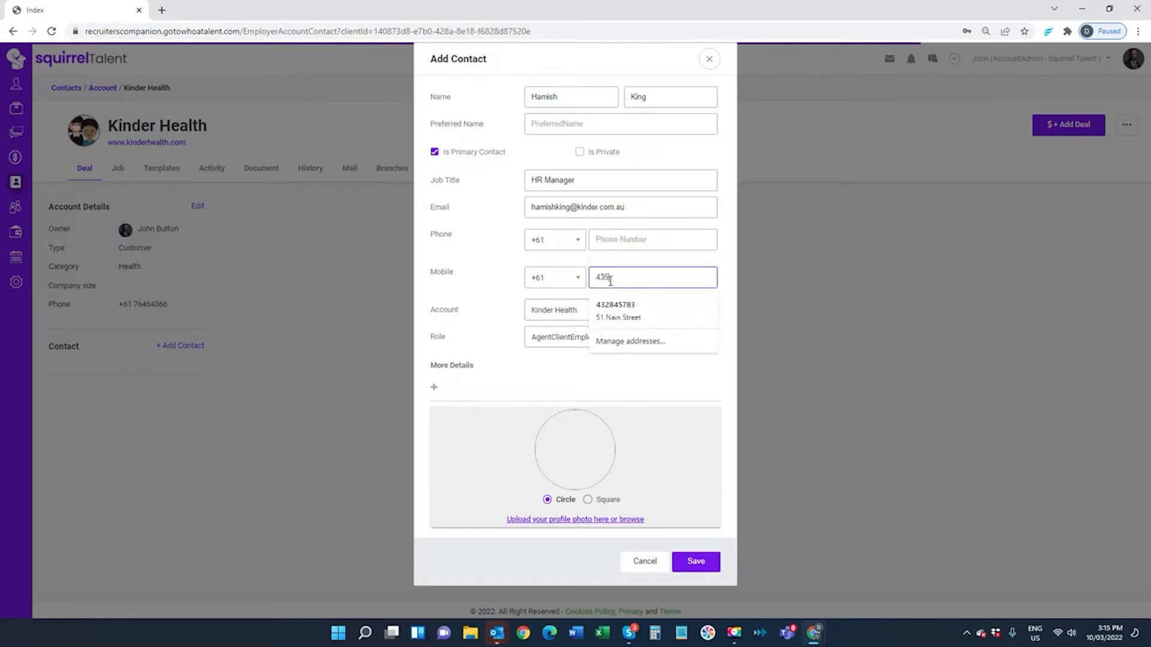
{"action": "left_click", "coordinate": [599, 313]}
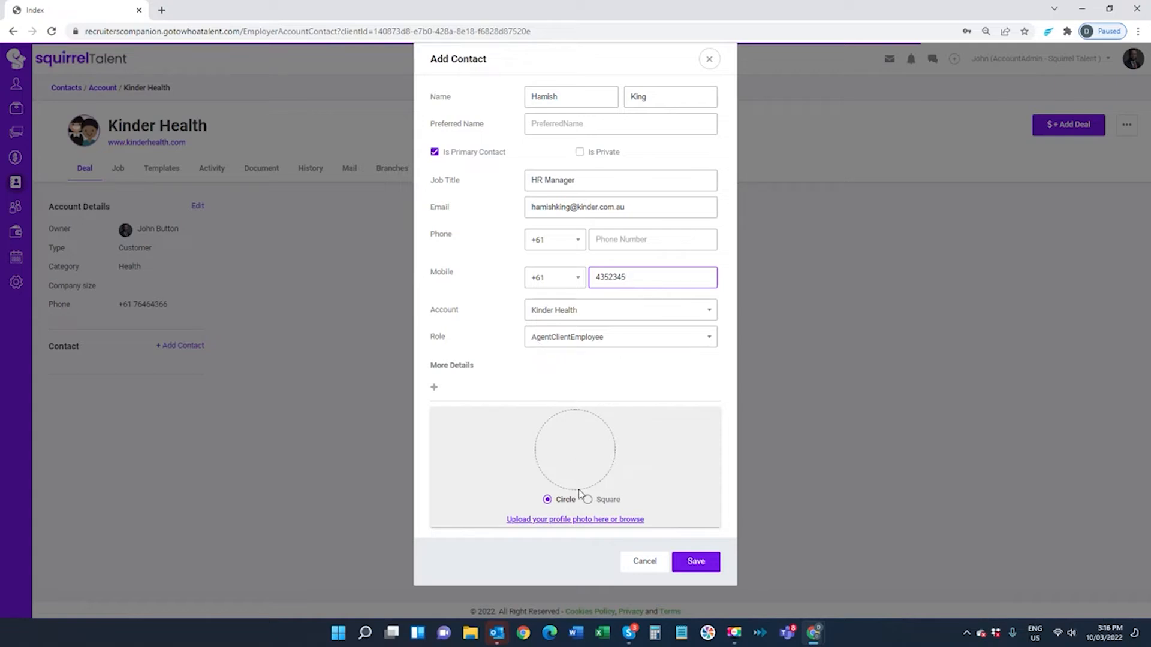
{"action": "left_click", "coordinate": [434, 387]}
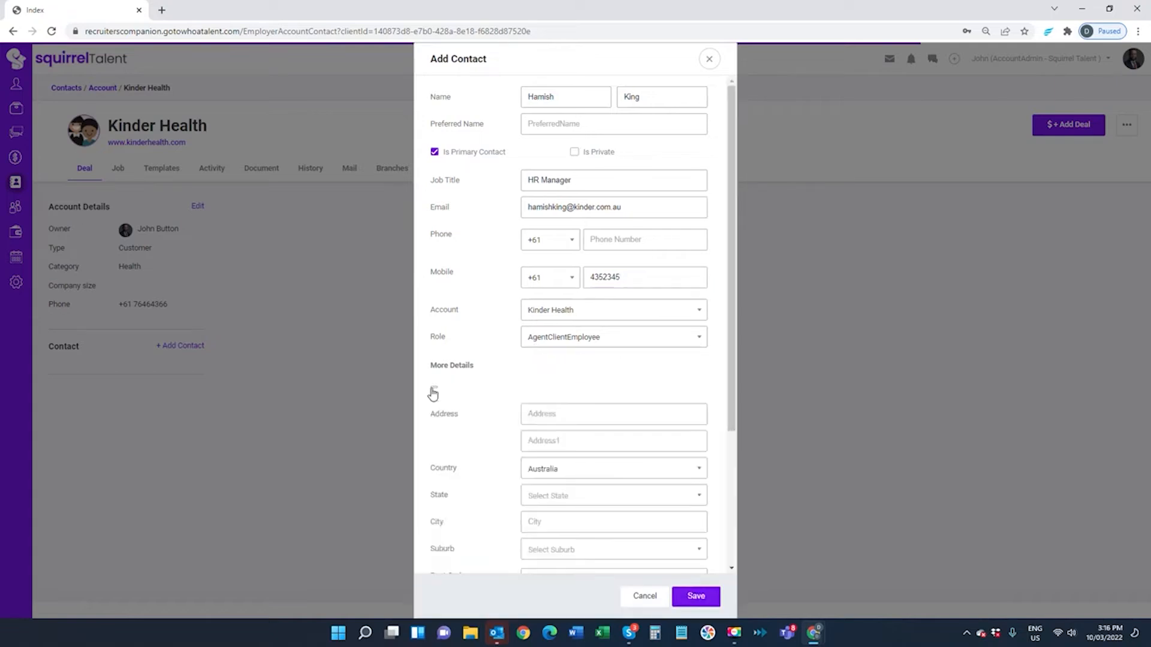
{"action": "scroll", "coordinate": [552, 471], "scroll_direction": "down", "scroll_amount": 3}
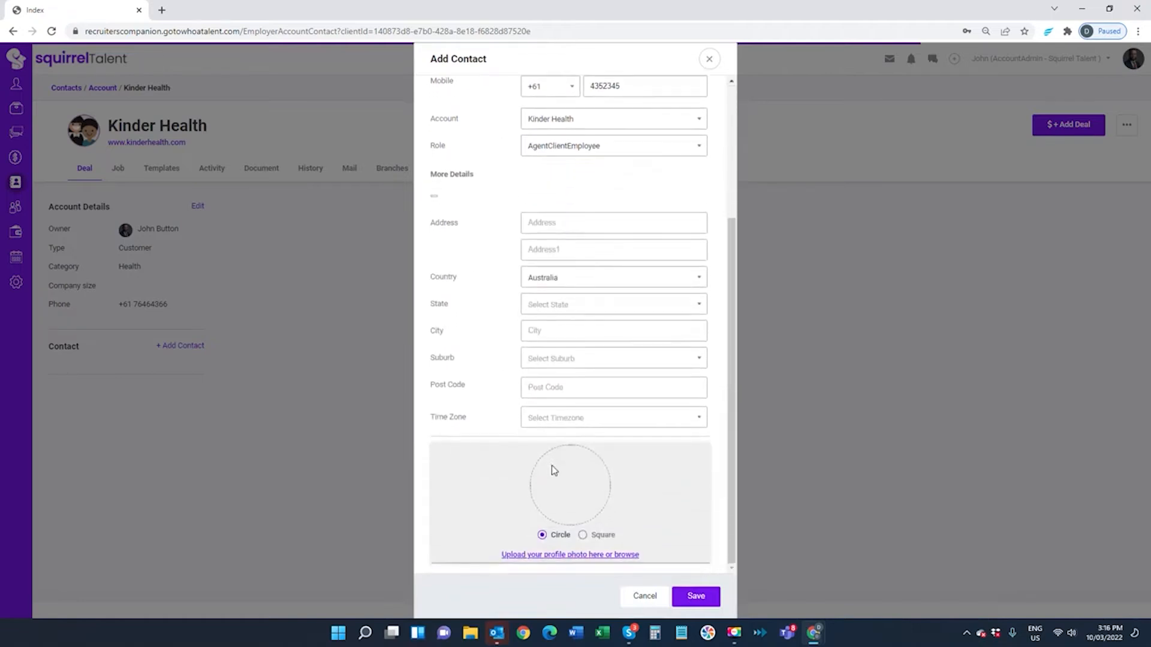
{"action": "scroll", "coordinate": [553, 470], "scroll_direction": "up", "scroll_amount": 2}
{"action": "scroll", "coordinate": [552, 470], "scroll_direction": "up", "scroll_amount": 1}
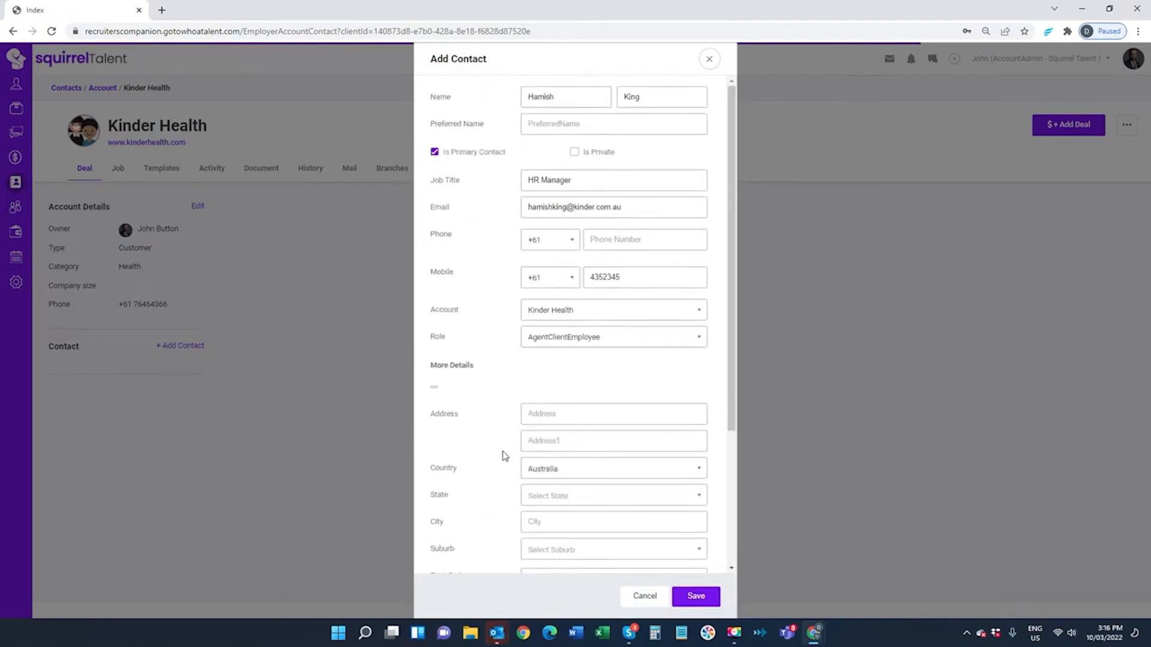
{"action": "left_click", "coordinate": [694, 599]}
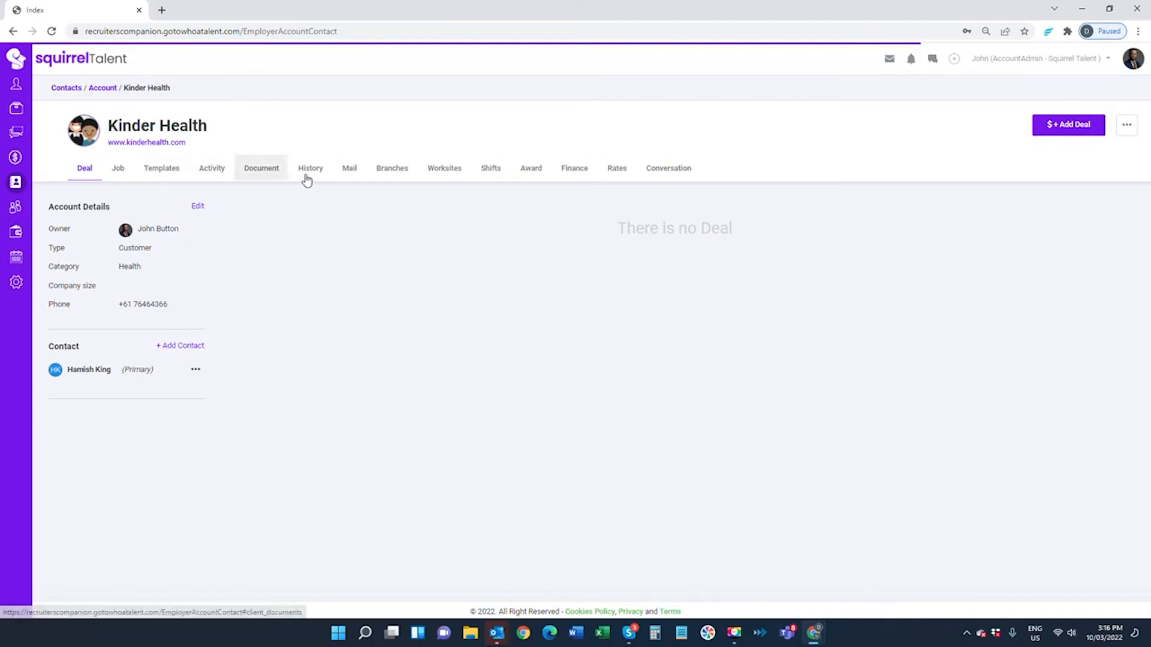
Add a worksite named Hunting Aged Care and enter its street address
{"action": "left_click", "coordinate": [442, 172]}
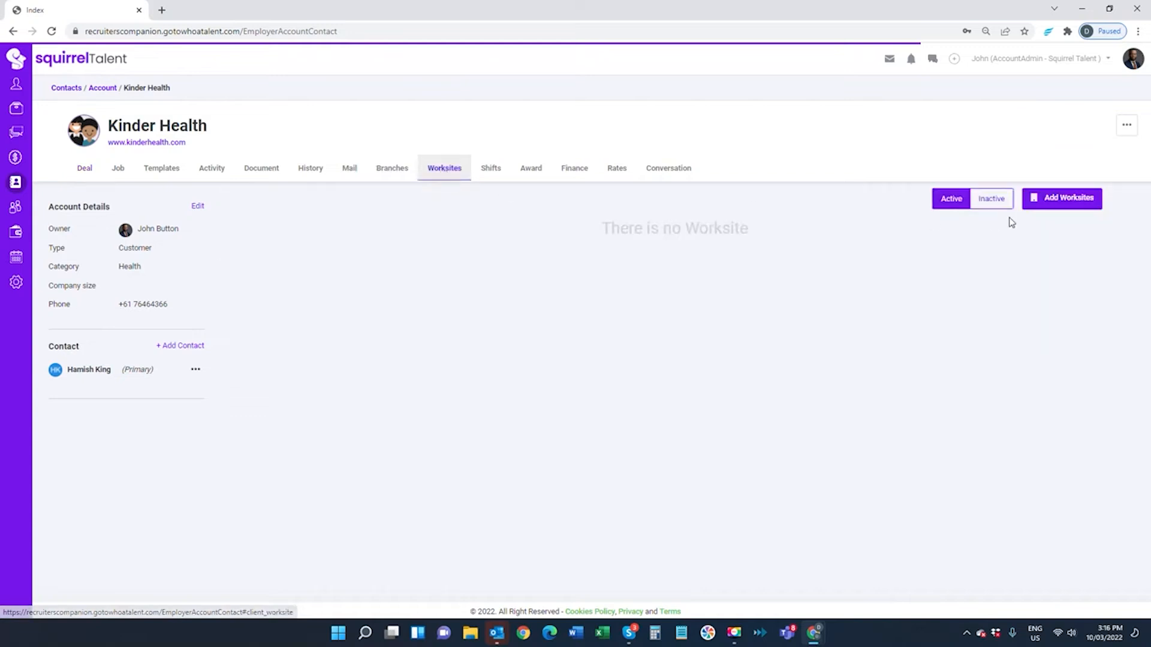
{"action": "left_click", "coordinate": [1056, 201]}
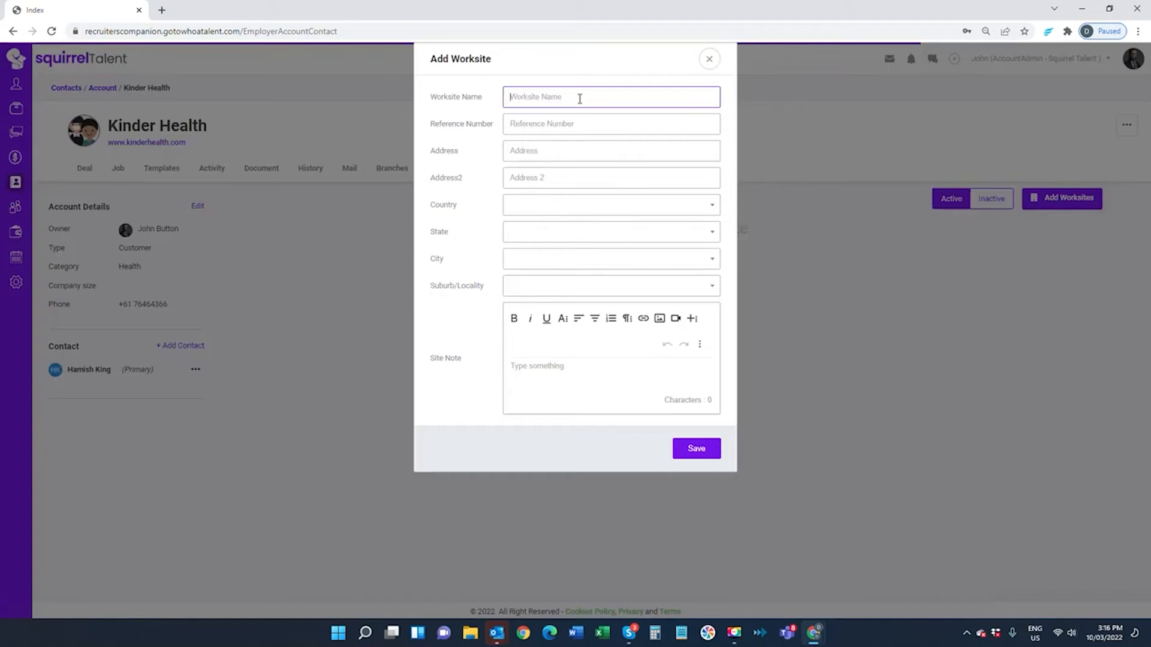
{"action": "type", "text": "H"}
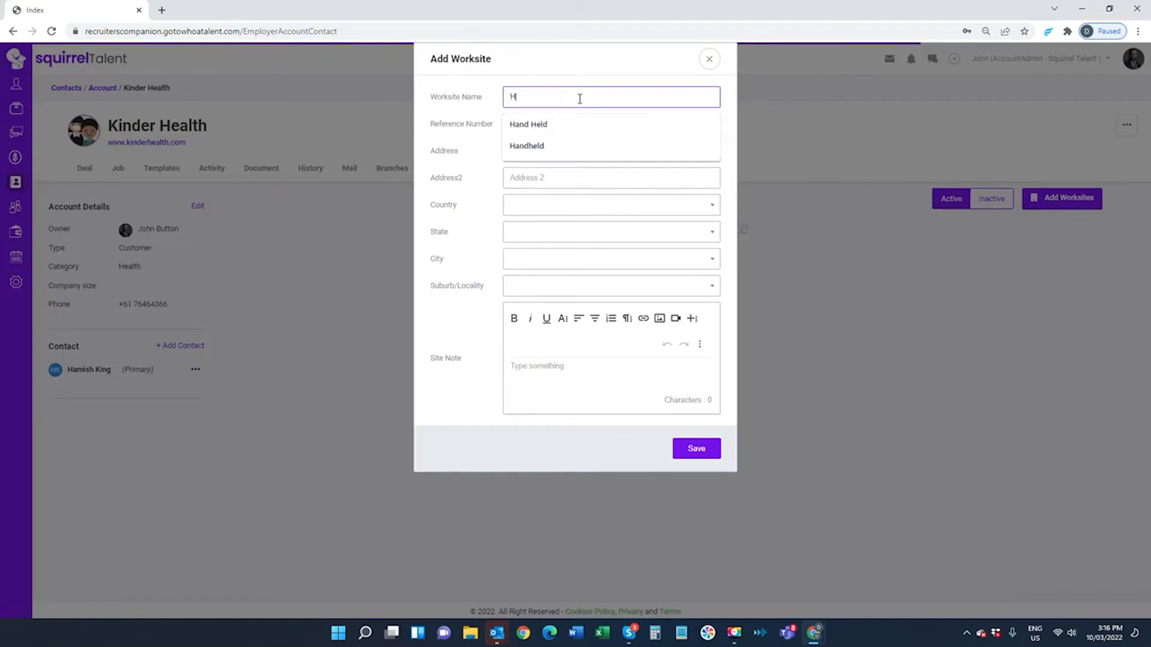
{"action": "type", "text": "unting "}
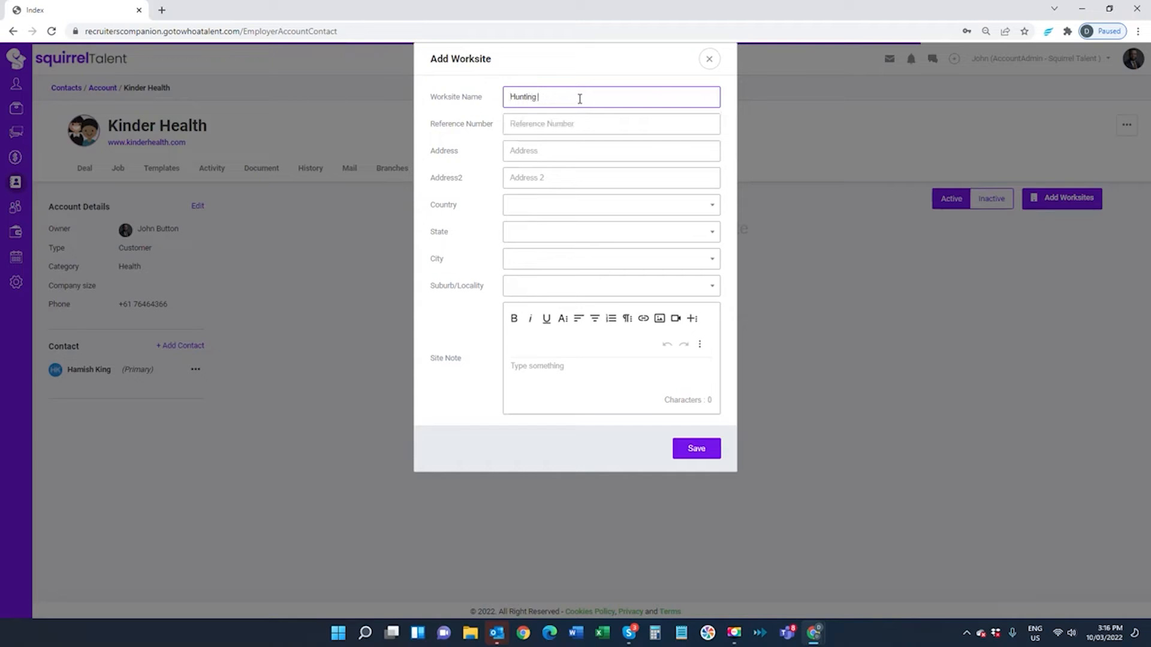
{"action": "type", "text": "Aged Care"}
{"action": "key", "text": "Tab"}
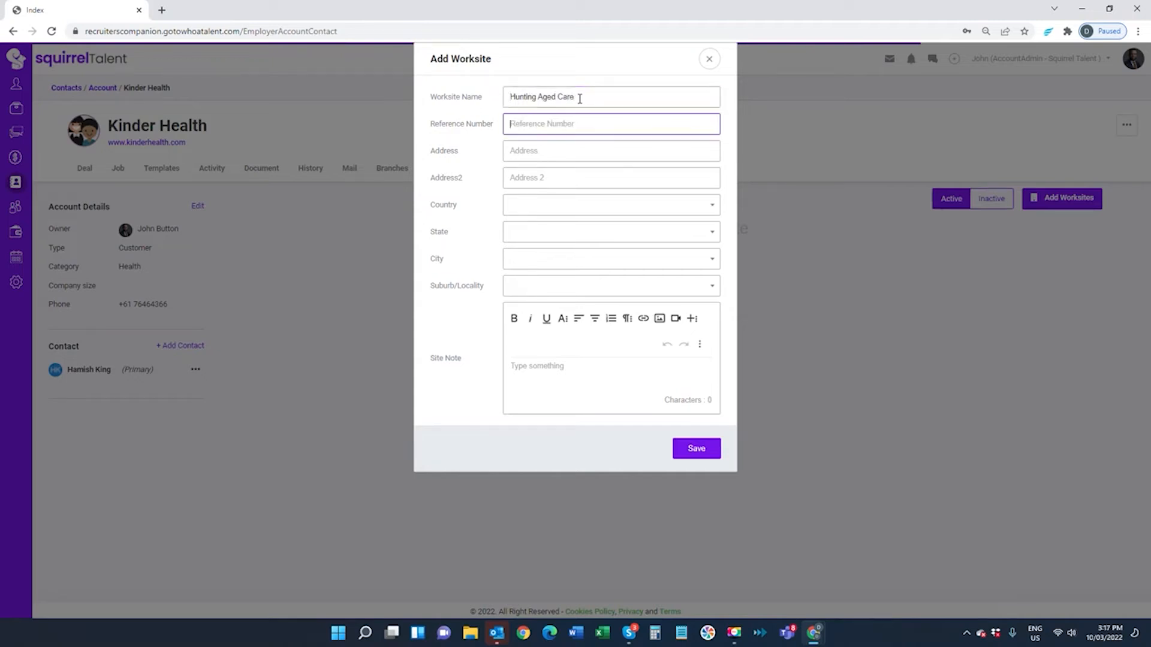
{"action": "key", "text": "Tab"}
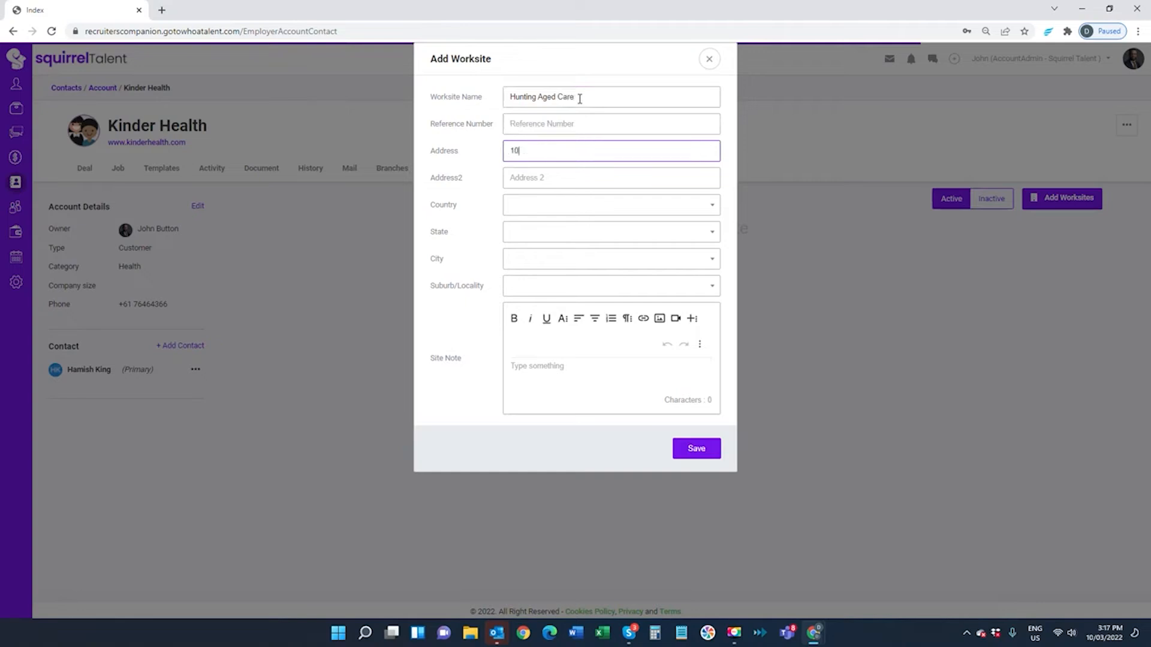
Set the worksite's country to Australia, state to Queensland and city to Brisbane
{"action": "left_click", "coordinate": [556, 205]}
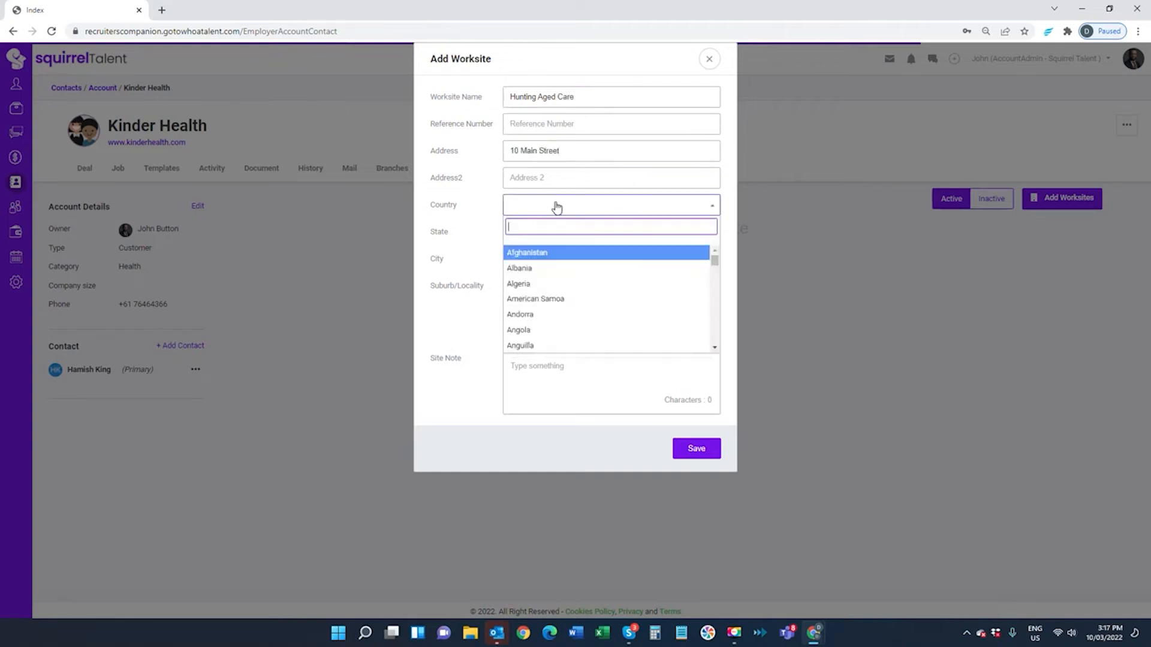
{"action": "type", "text": "Aus"}
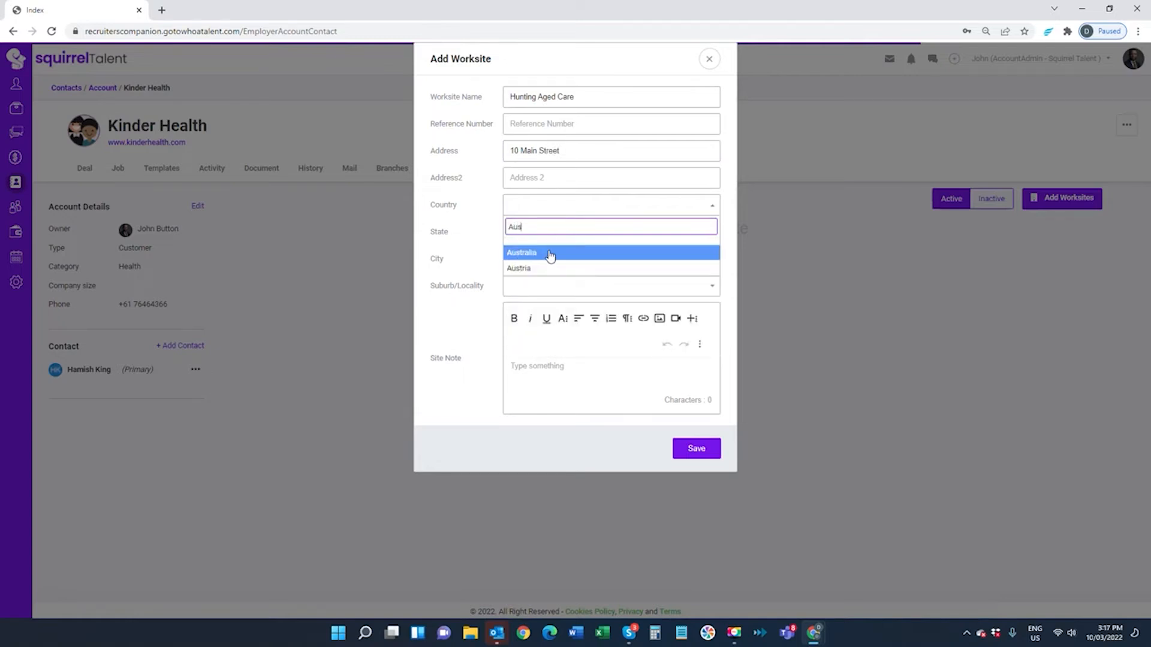
{"action": "left_click", "coordinate": [548, 253]}
{"action": "left_click", "coordinate": [539, 233]}
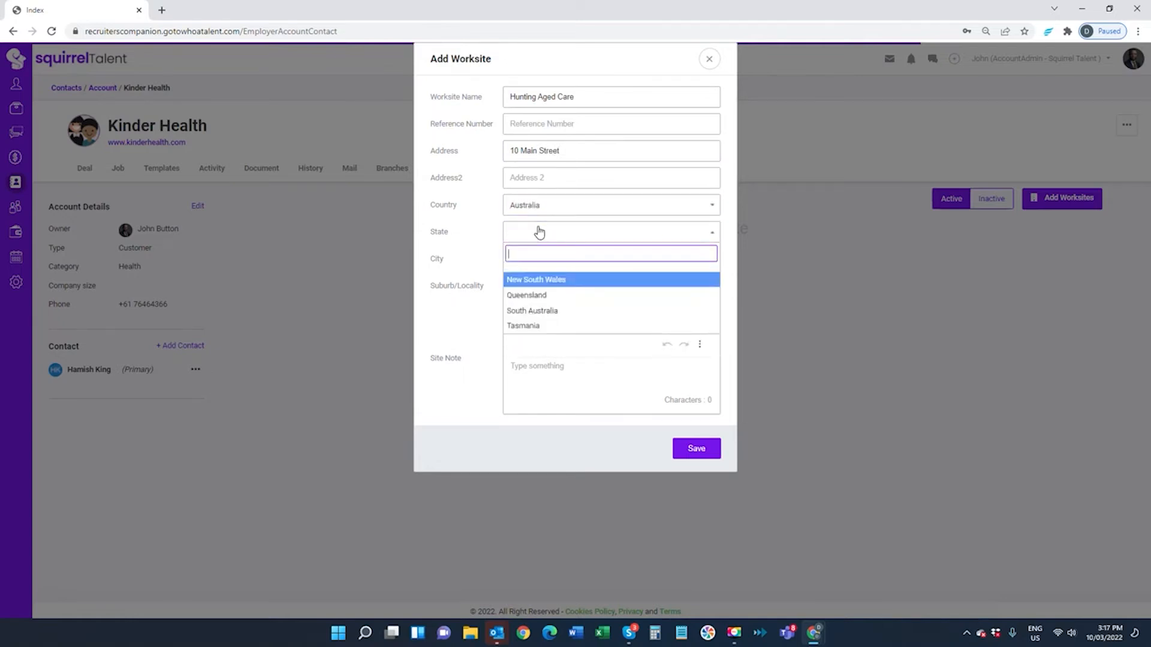
{"action": "left_click", "coordinate": [543, 295]}
{"action": "left_click", "coordinate": [533, 270]}
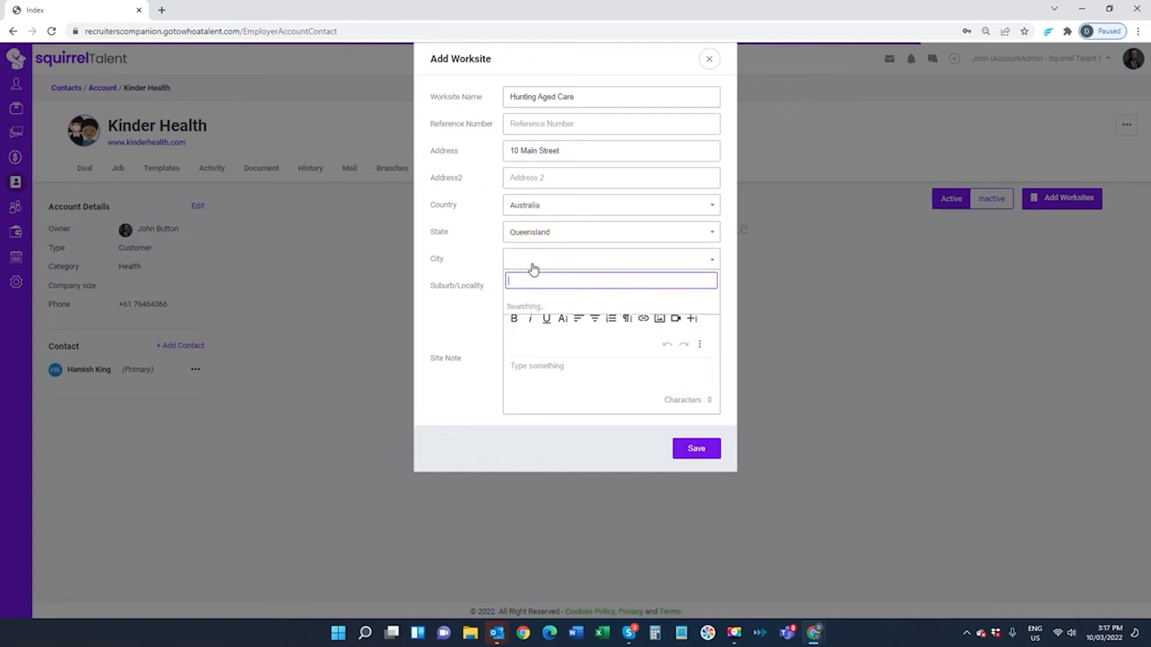
{"action": "type", "text": "Aus"}
{"action": "left_click_drag", "start_coordinate": [538, 282], "coordinate": [472, 284]}
{"action": "type", "text": "Brisbane"}
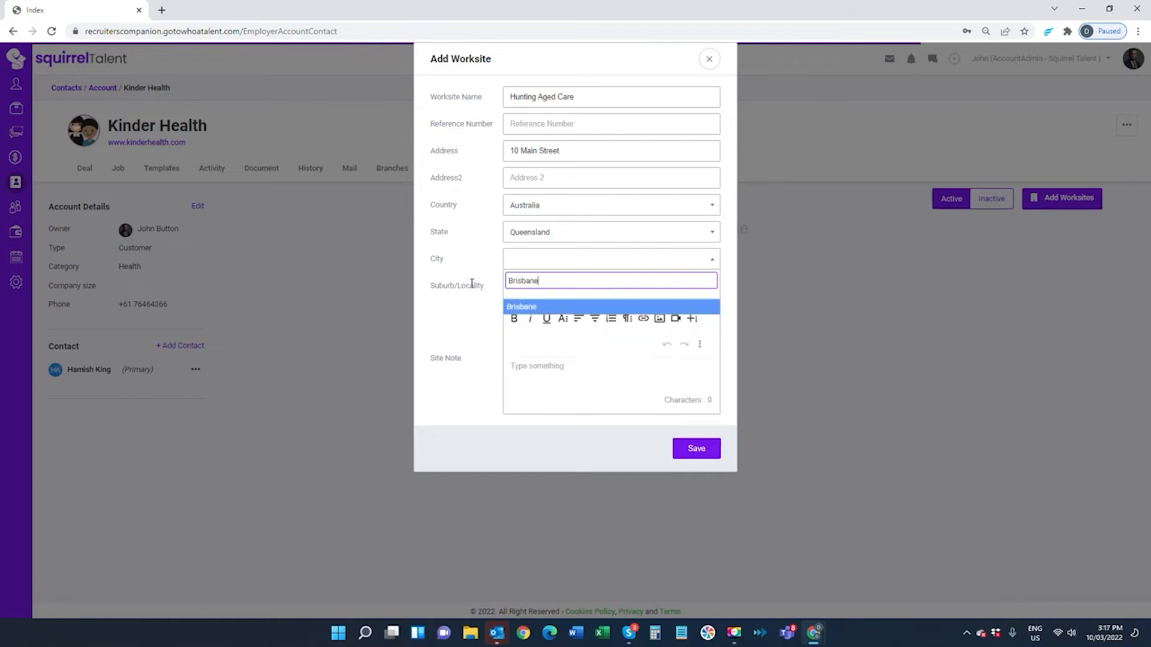
{"action": "left_click", "coordinate": [543, 307]}
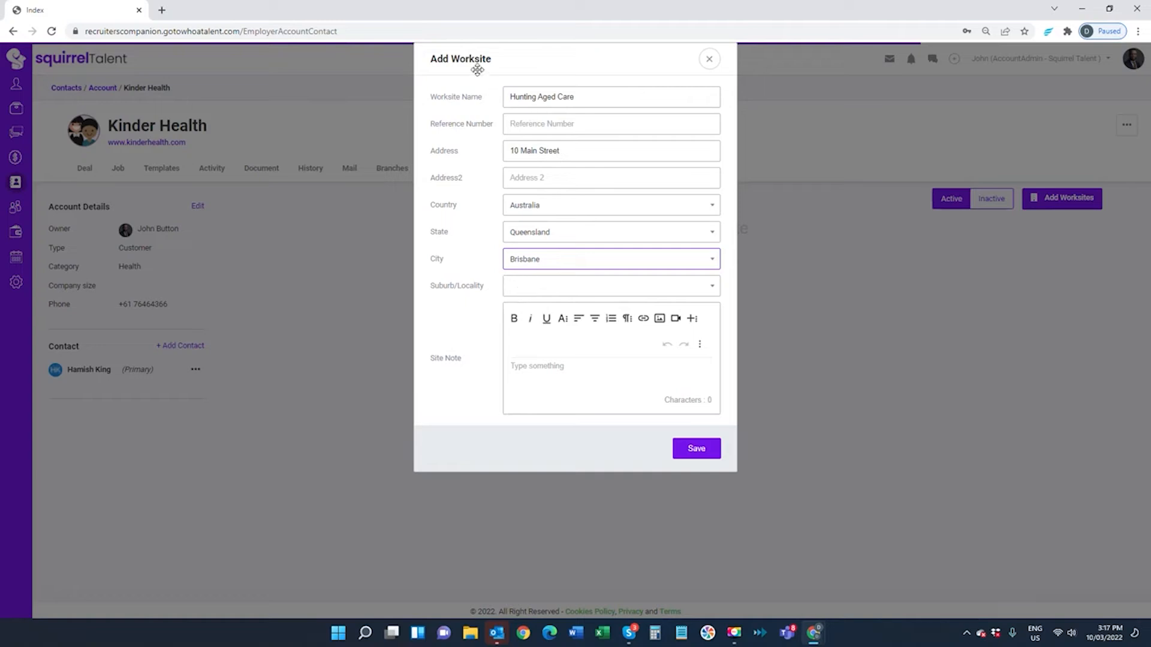
Add the site note 'When arriving for work there is a toolbox meeting on Level 2.' and save
{"action": "left_click", "coordinate": [520, 292]}
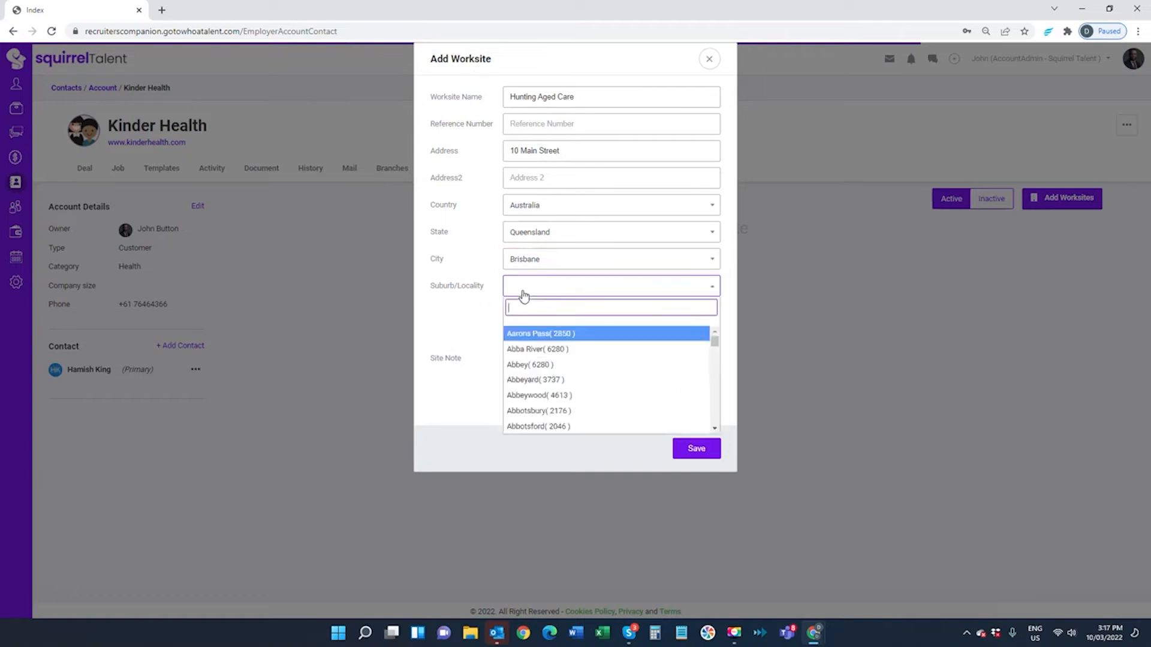
{"action": "scroll", "coordinate": [568, 407], "scroll_direction": "down", "scroll_amount": 3}
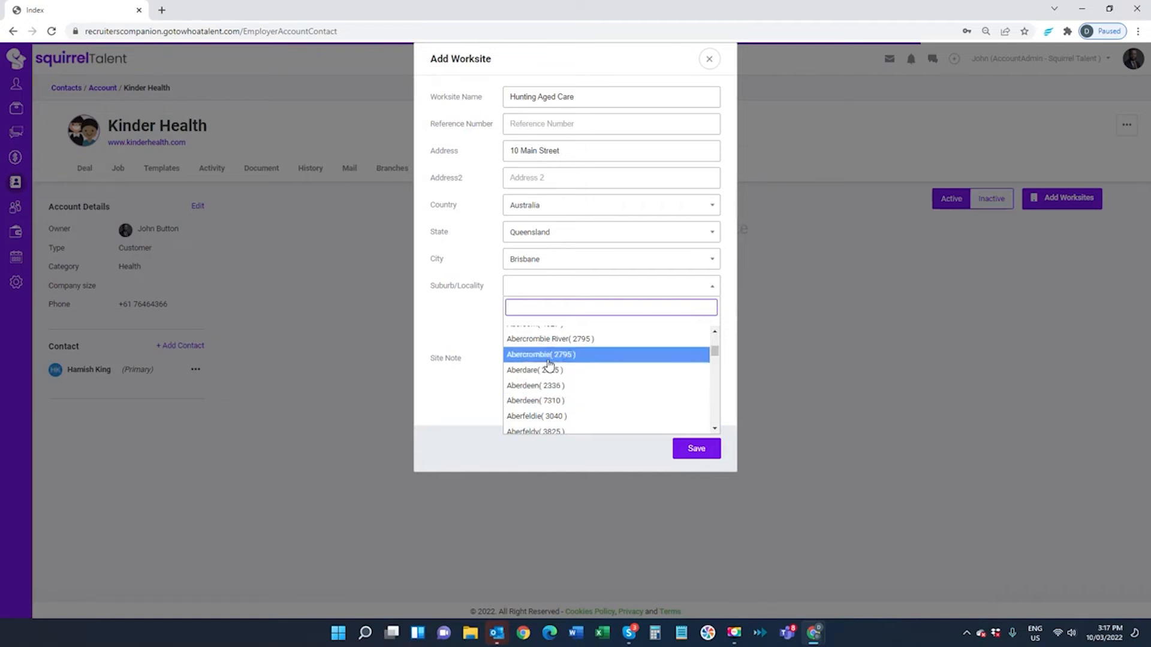
{"action": "left_click", "coordinate": [457, 309]}
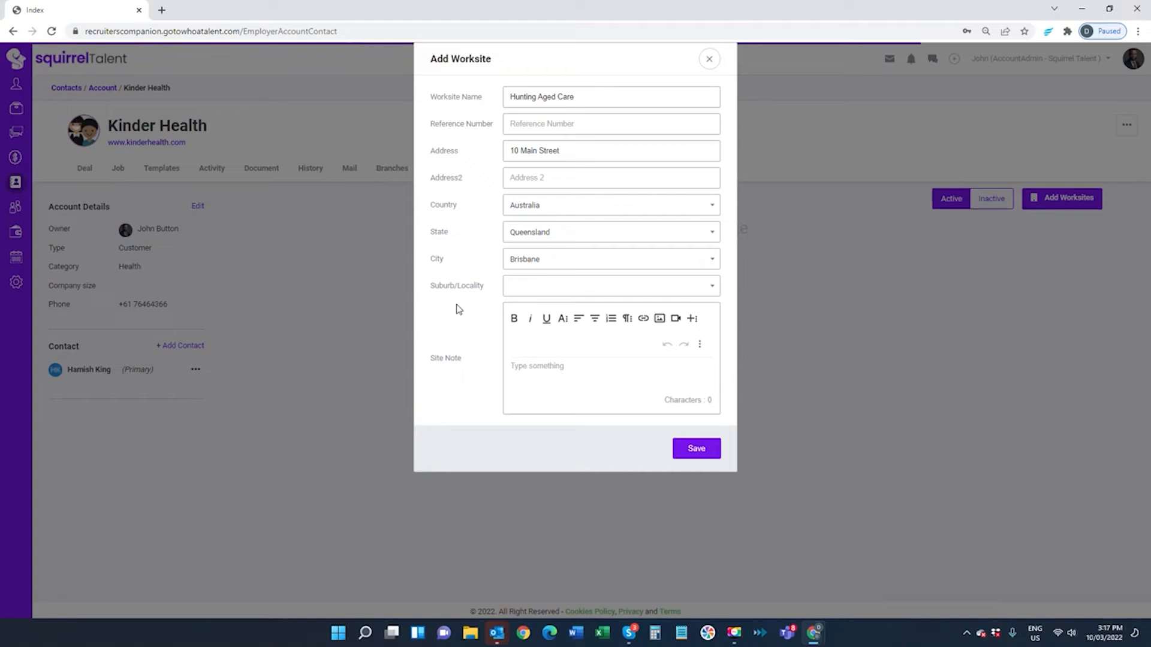
{"action": "left_click", "coordinate": [533, 384]}
{"action": "type", "text": "When arriving for work there is a to"}
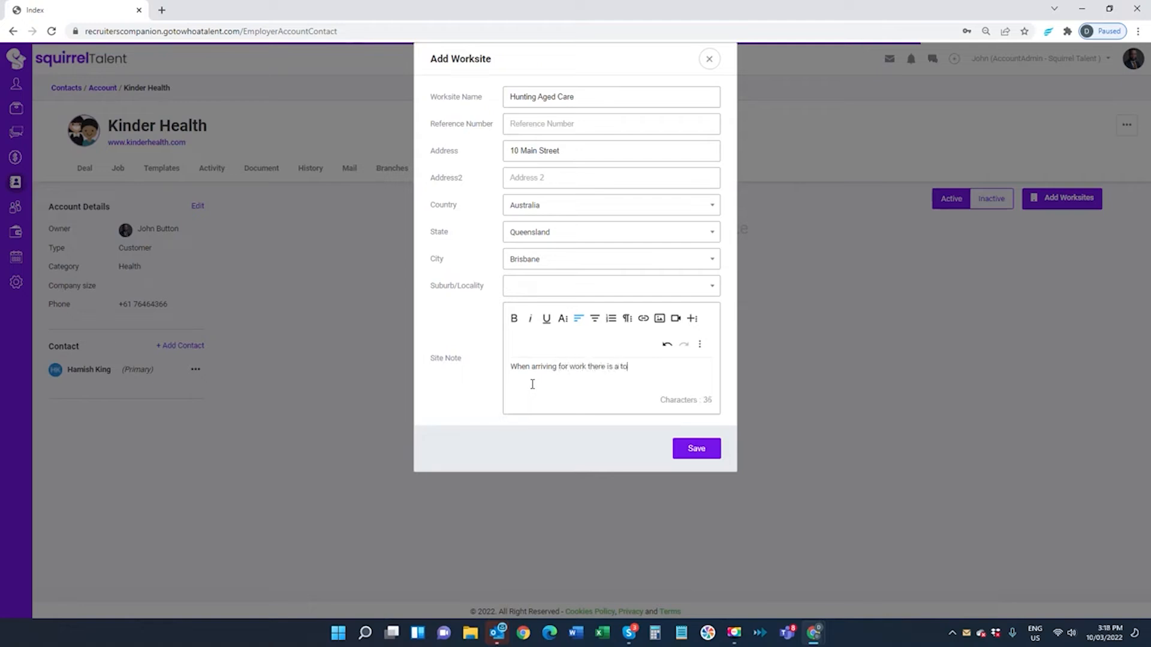
{"action": "type", "text": "olbox meeting on Level 2."}
{"action": "left_click", "coordinate": [697, 449]}
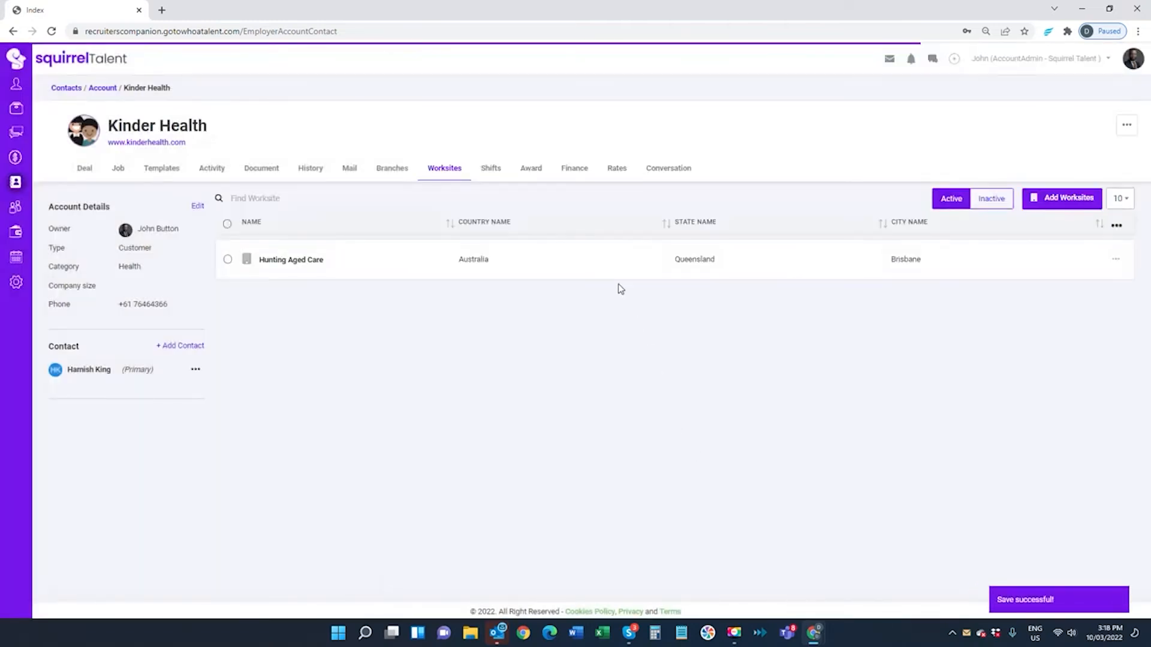
On the Awards tab, add Nurses Award with Nurses Ruleset and save it
{"action": "left_click", "coordinate": [532, 173]}
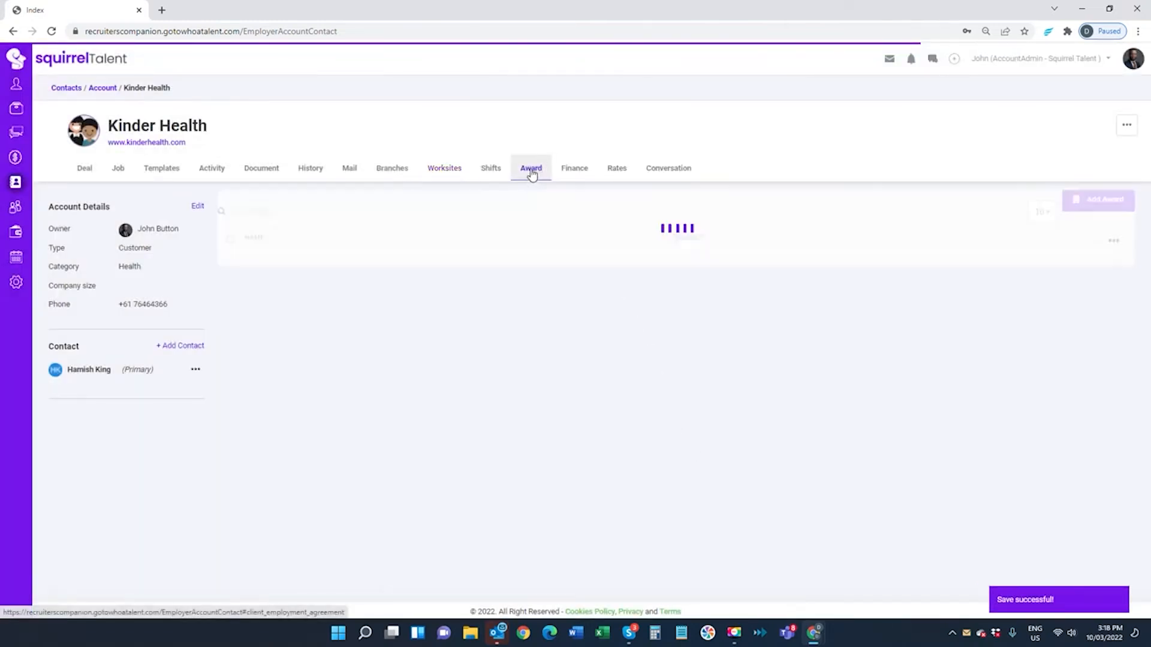
{"action": "left_click", "coordinate": [1093, 202]}
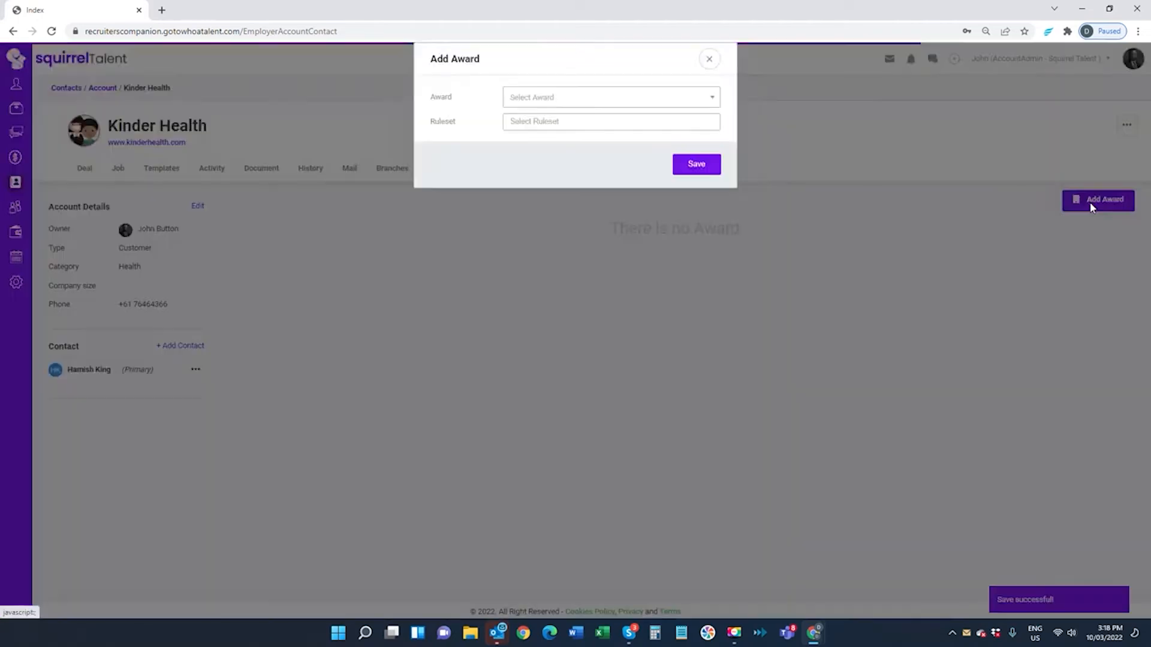
{"action": "left_click", "coordinate": [600, 96]}
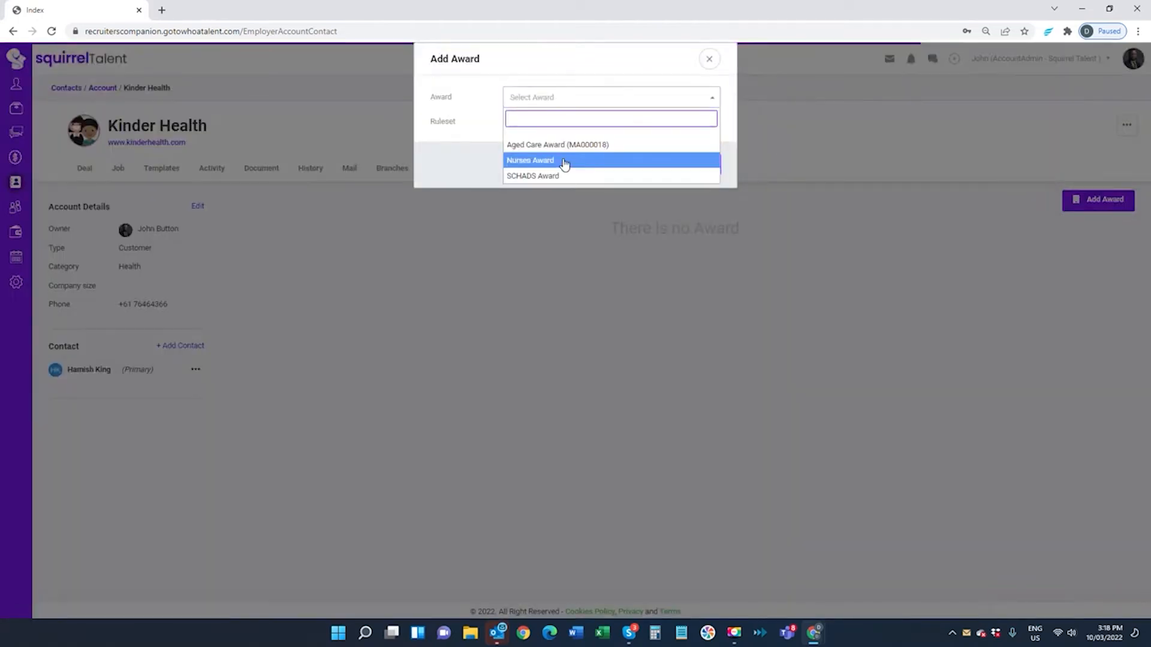
{"action": "left_click", "coordinate": [564, 160]}
{"action": "left_click", "coordinate": [593, 121]}
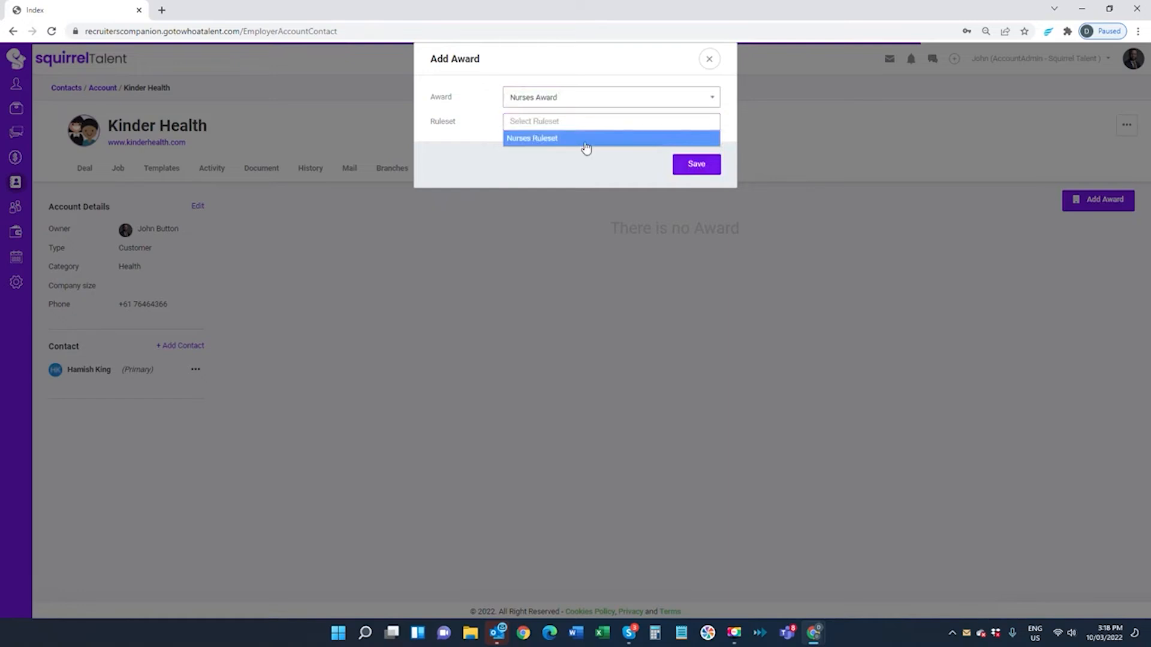
{"action": "left_click", "coordinate": [586, 139]}
{"action": "left_click", "coordinate": [692, 165]}
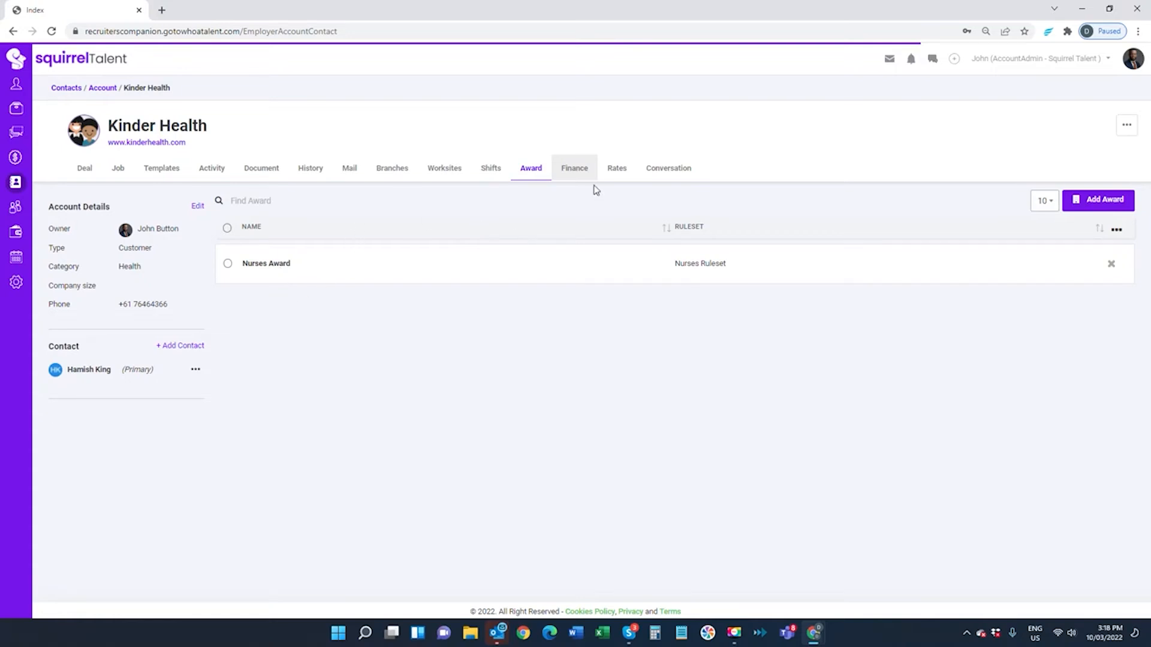
On the Finance tab, set Currency to AUD and Order Number Required to Yes
{"action": "left_click", "coordinate": [579, 172]}
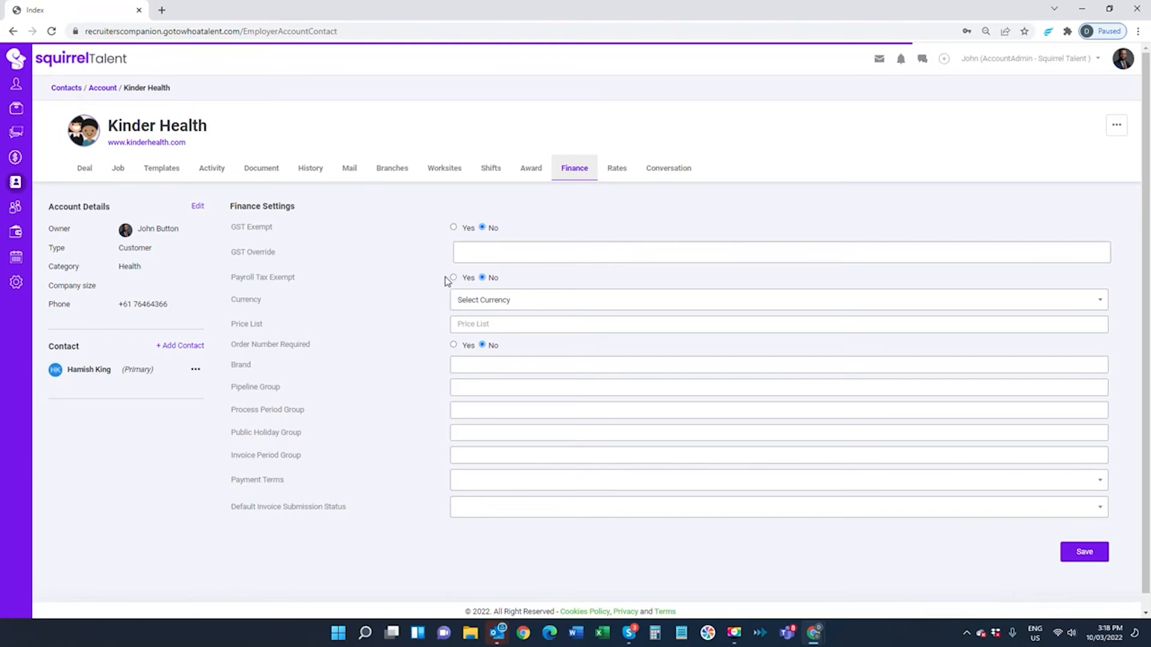
{"action": "left_click", "coordinate": [491, 301]}
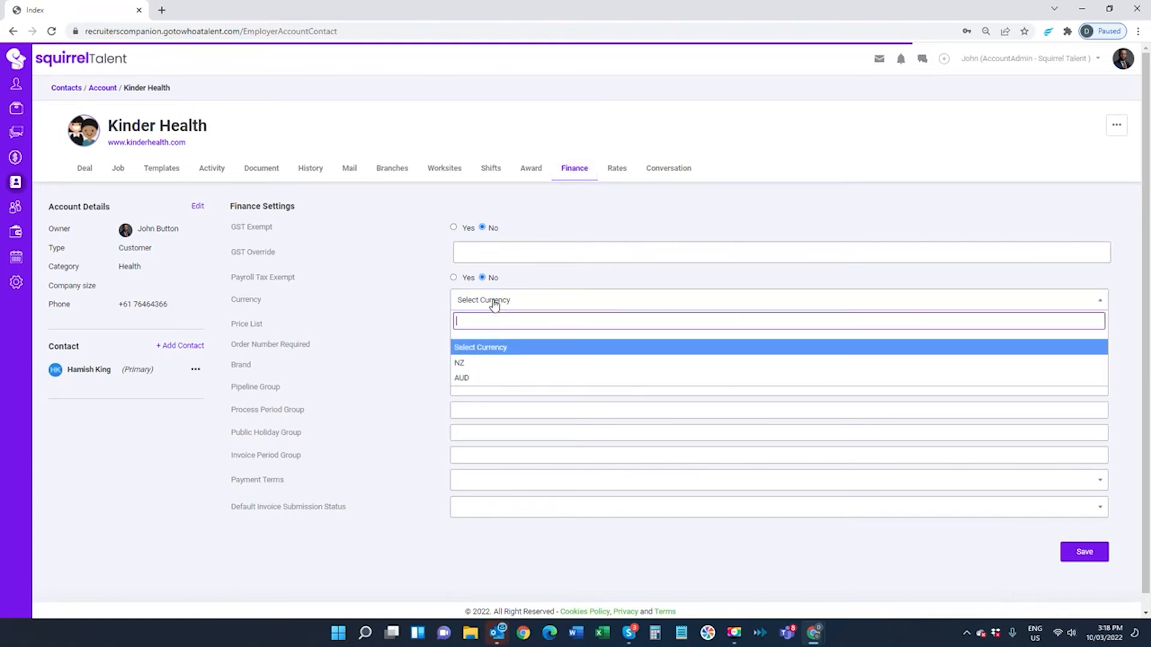
{"action": "left_click", "coordinate": [474, 378]}
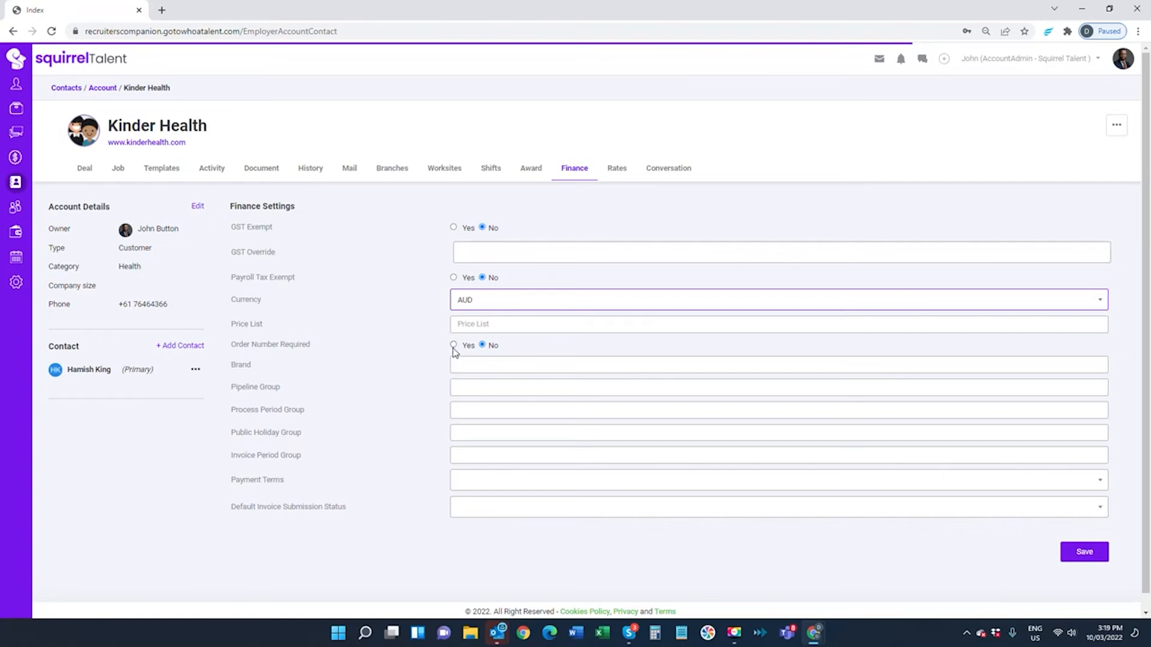
{"action": "left_click", "coordinate": [453, 348]}
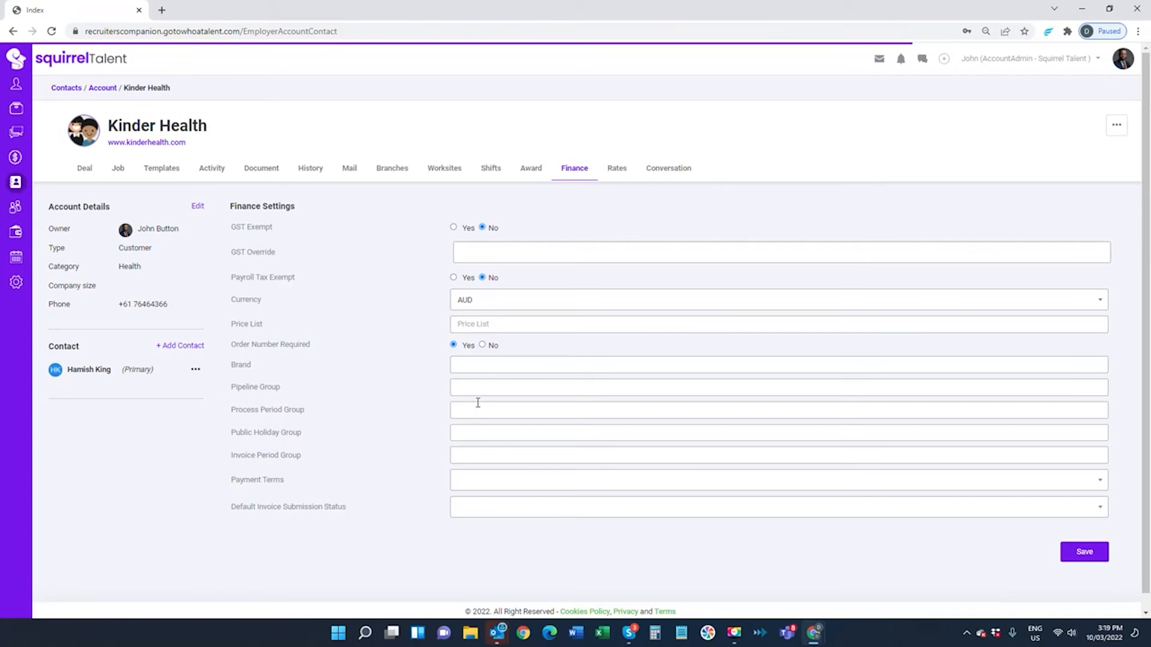
Set pipeline Generic Temporary Pipeline, process period Weekly Pay Mon - Sun : Paid Wed, holidays Queensland
{"action": "left_click", "coordinate": [479, 387]}
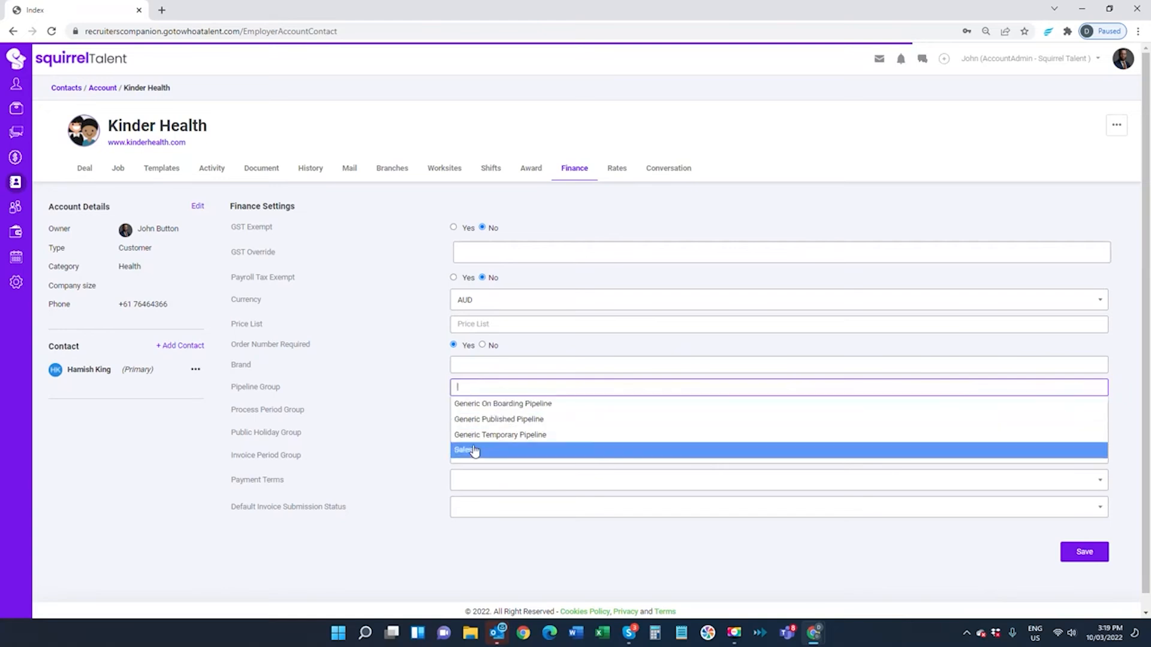
{"action": "left_click", "coordinate": [473, 434]}
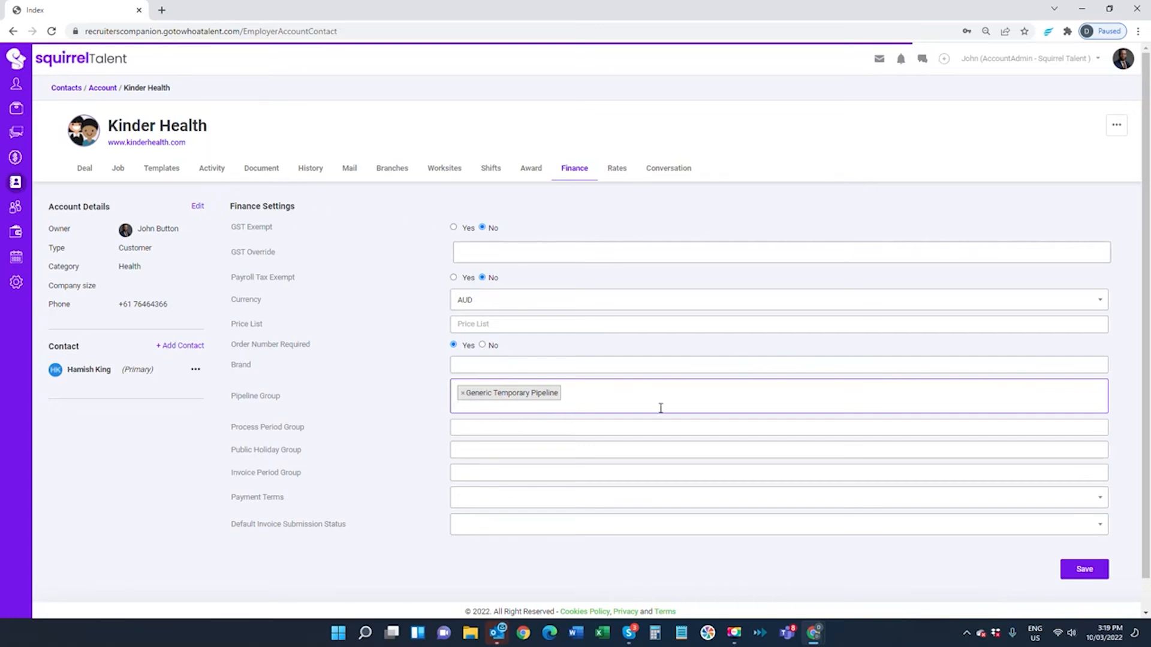
{"action": "left_click", "coordinate": [624, 399]}
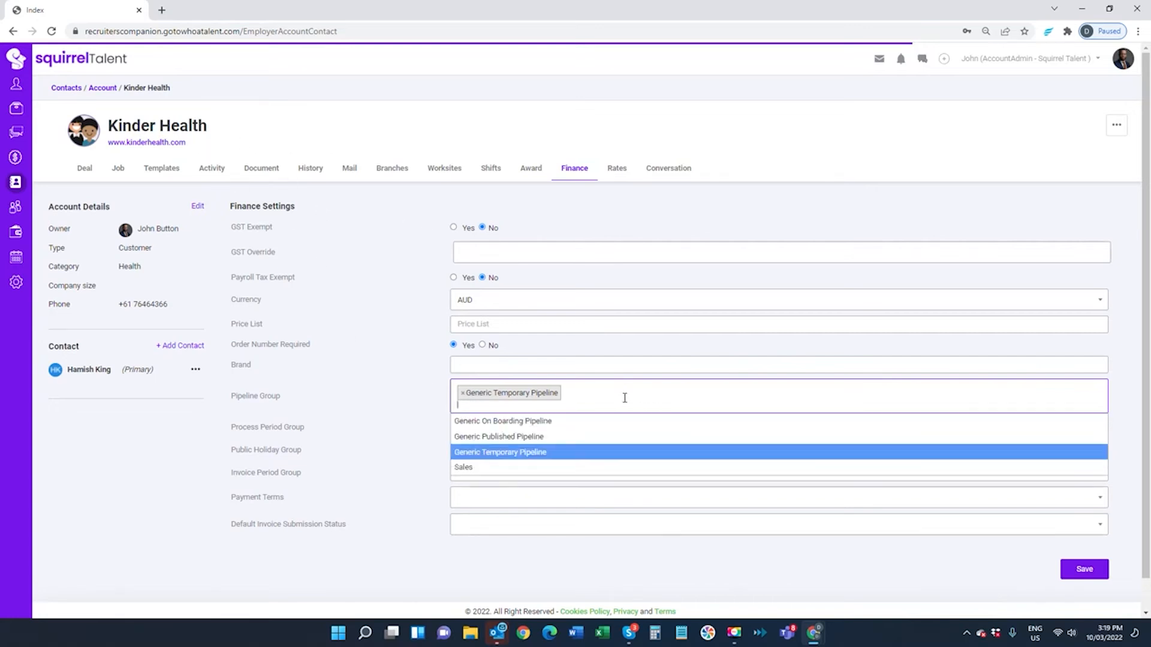
{"action": "left_click", "coordinate": [362, 369]}
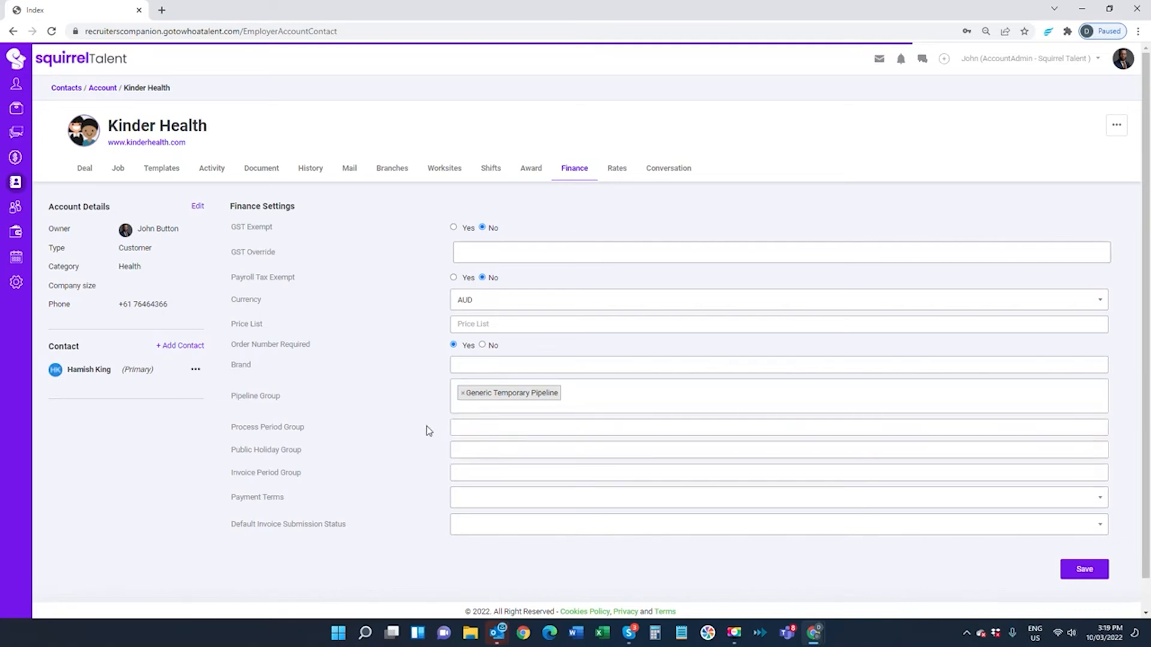
{"action": "left_click", "coordinate": [496, 428]}
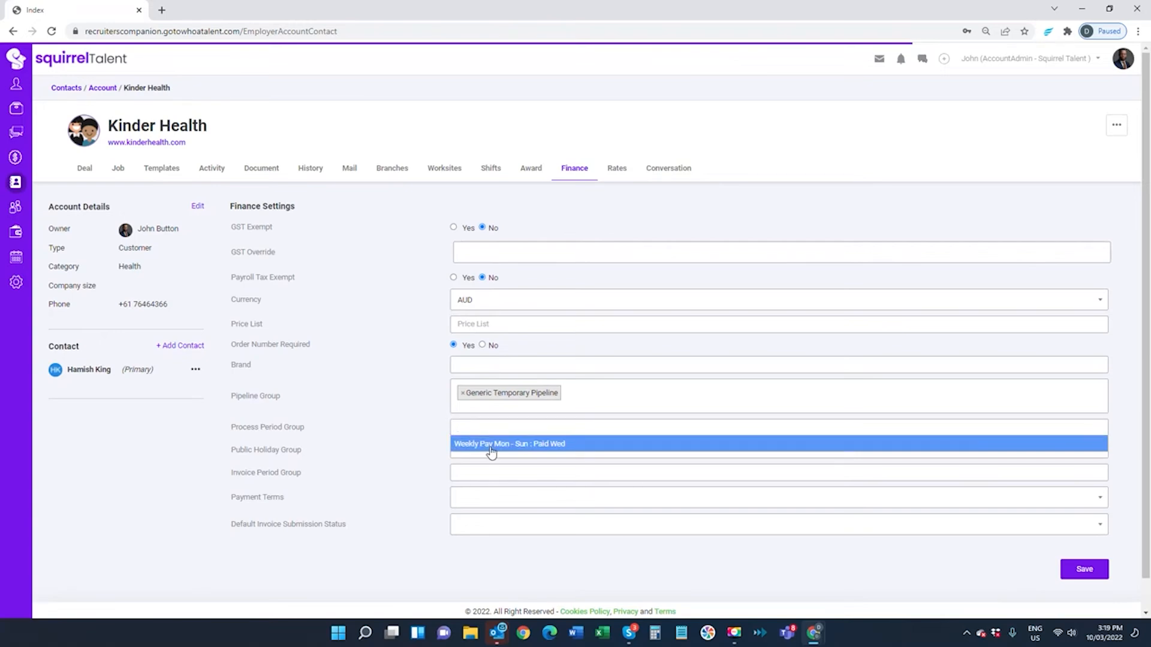
{"action": "left_click", "coordinate": [492, 445]}
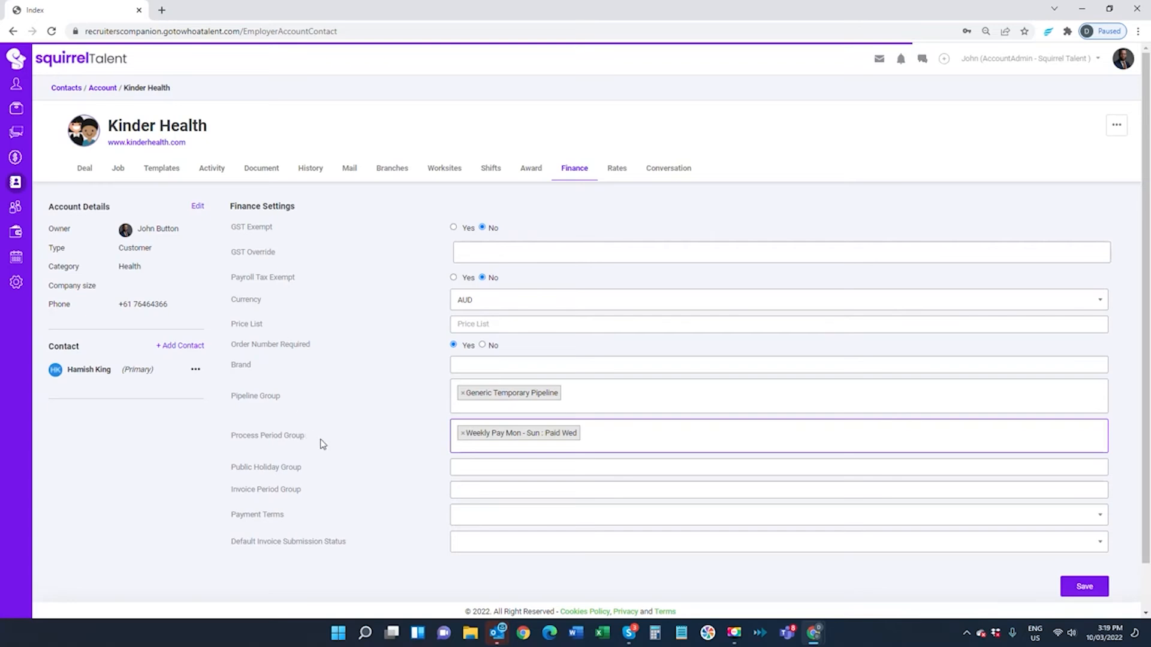
{"action": "left_click", "coordinate": [474, 468]}
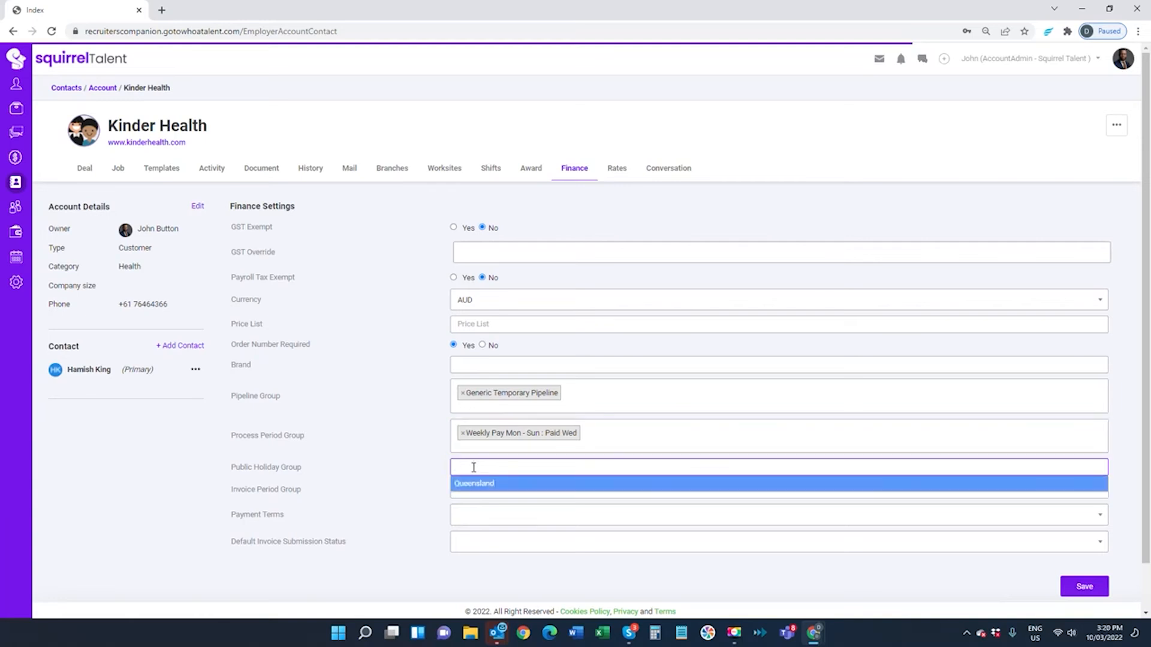
{"action": "left_click", "coordinate": [474, 483]}
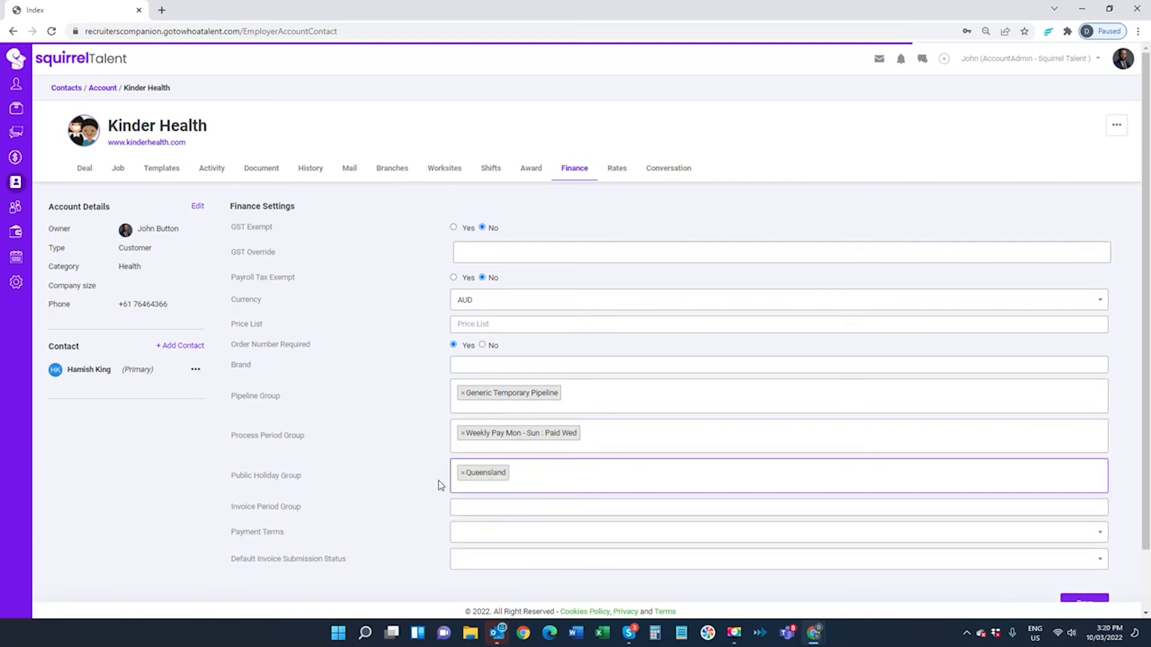
Set invoice period Weekly : Mon - Sun, terms 20th of the Month Following, status Submitted
{"action": "scroll", "coordinate": [388, 441], "scroll_direction": "down", "scroll_amount": 1}
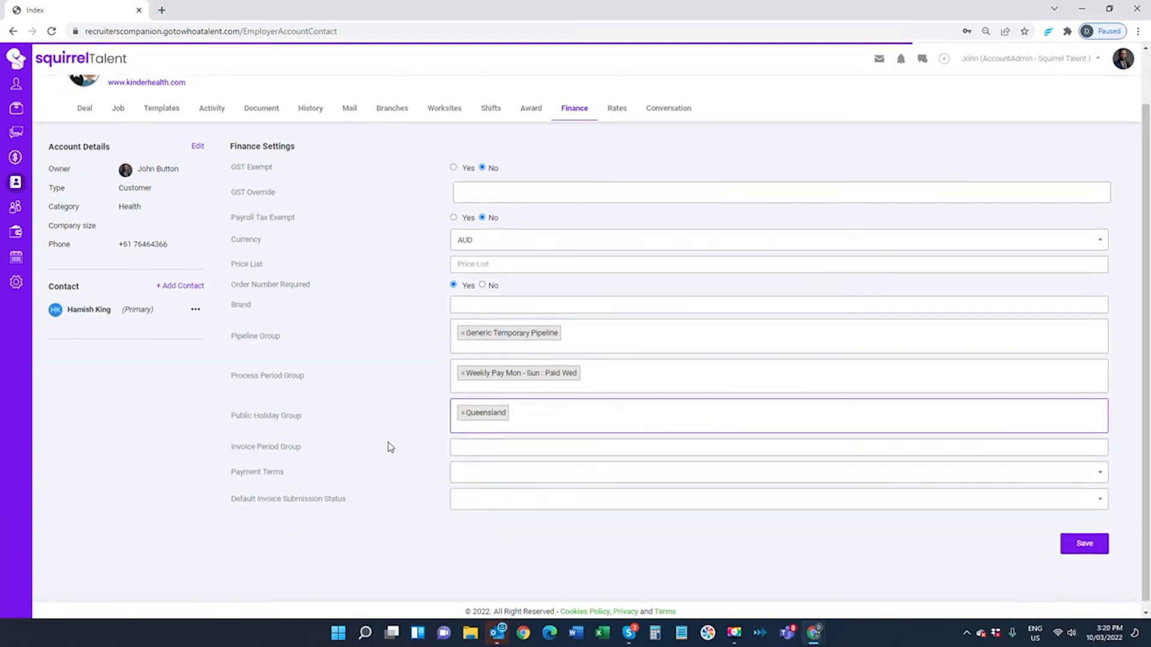
{"action": "left_click", "coordinate": [474, 447]}
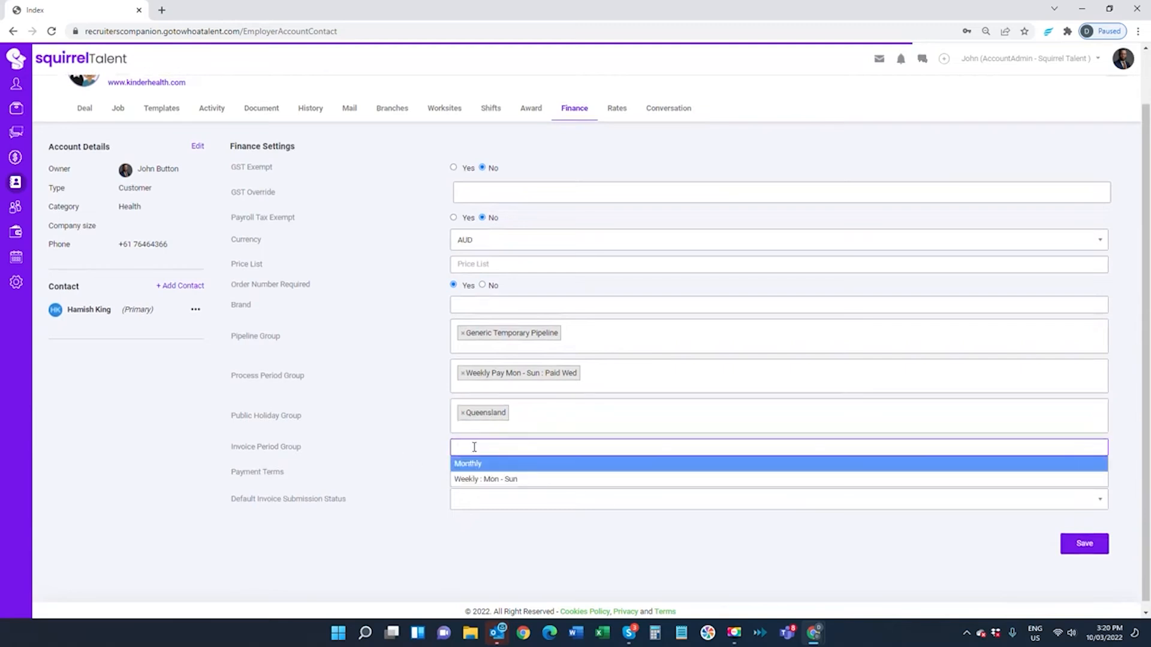
{"action": "left_click", "coordinate": [467, 482]}
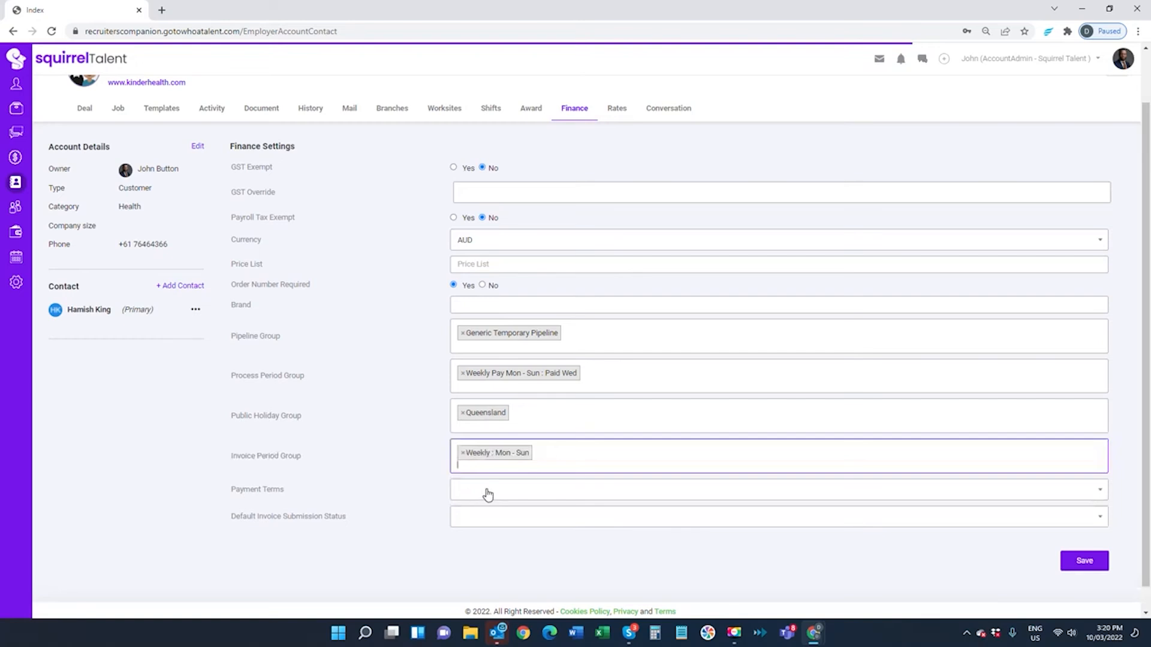
{"action": "left_click", "coordinate": [488, 492]}
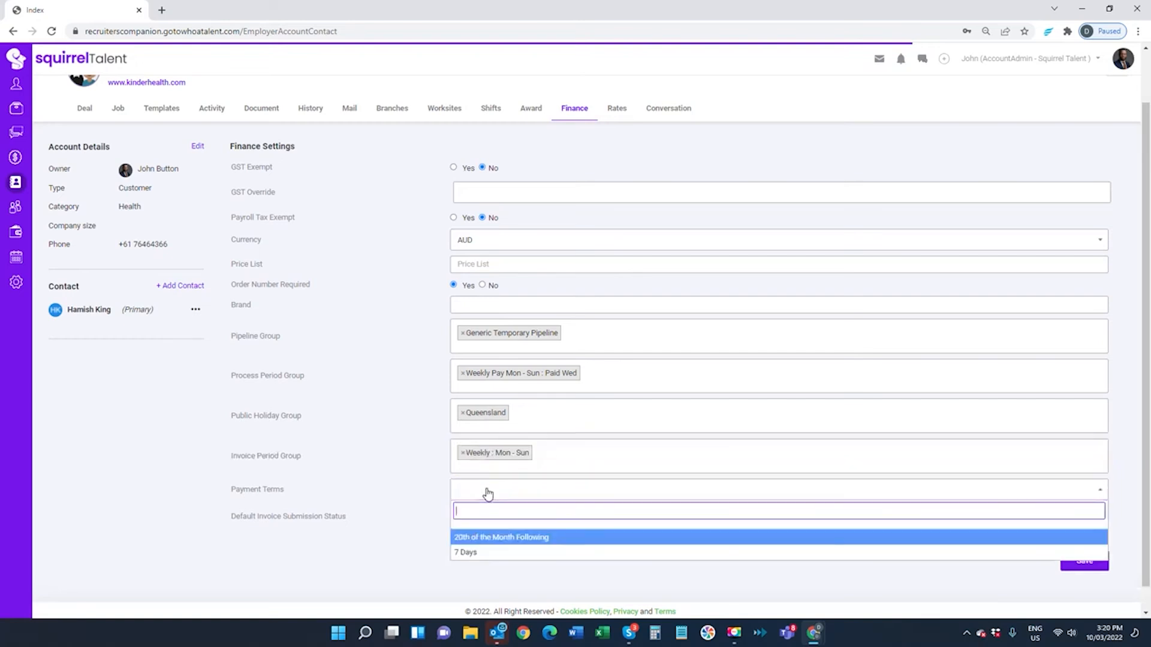
{"action": "left_click", "coordinate": [465, 540]}
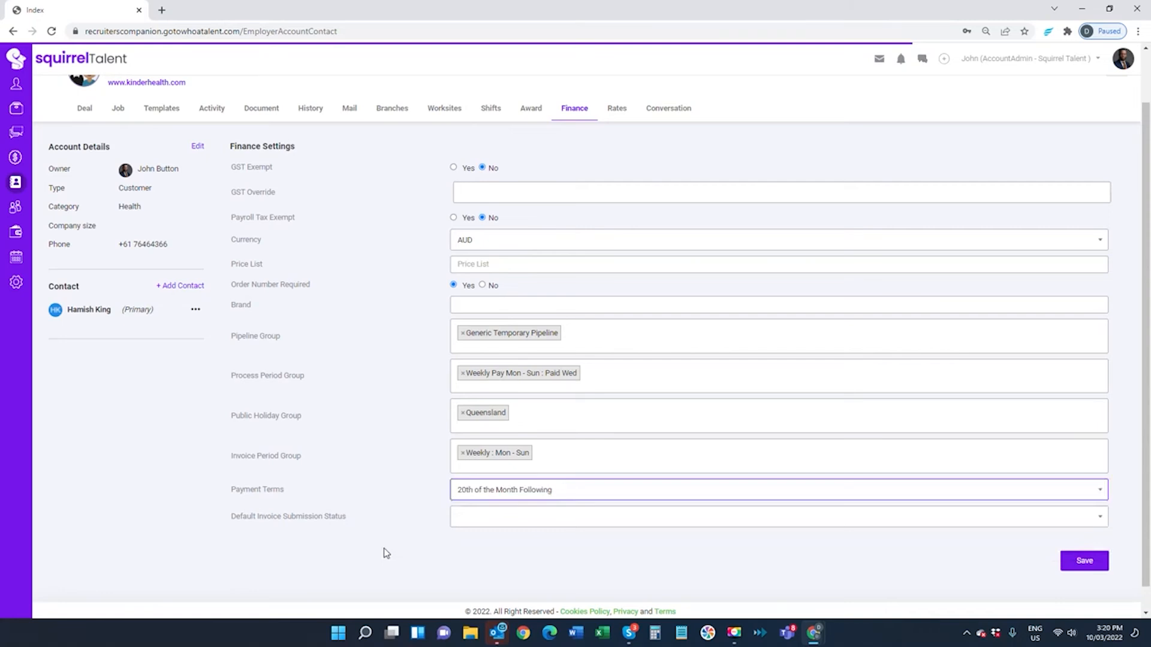
{"action": "left_click", "coordinate": [471, 526]}
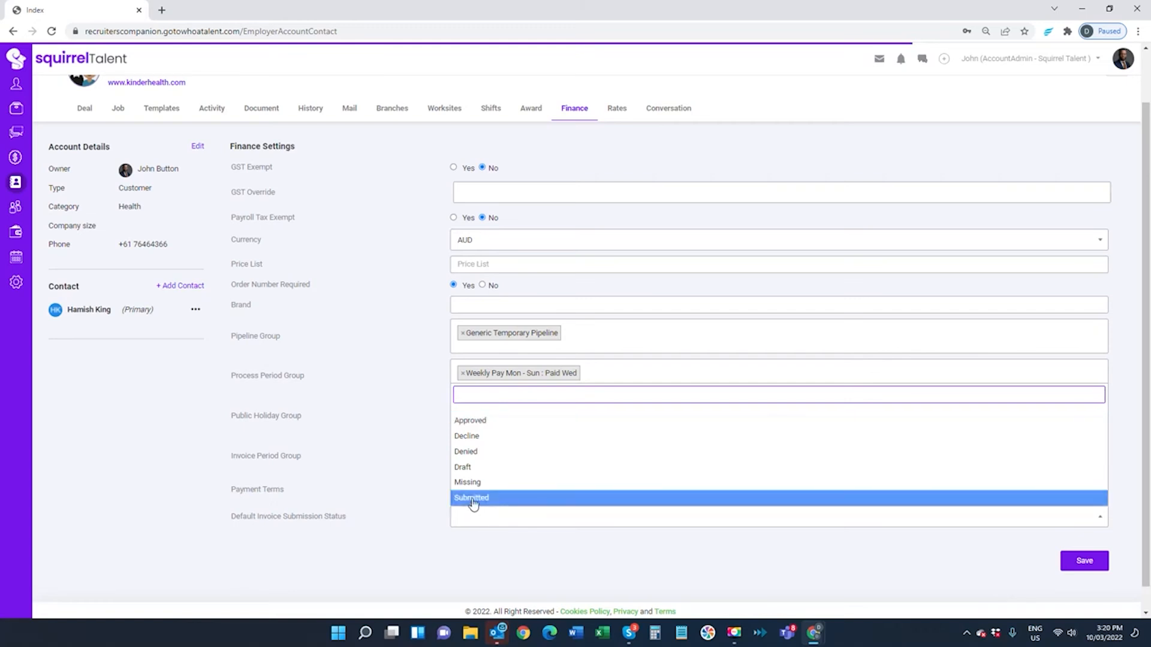
{"action": "left_click", "coordinate": [473, 505]}
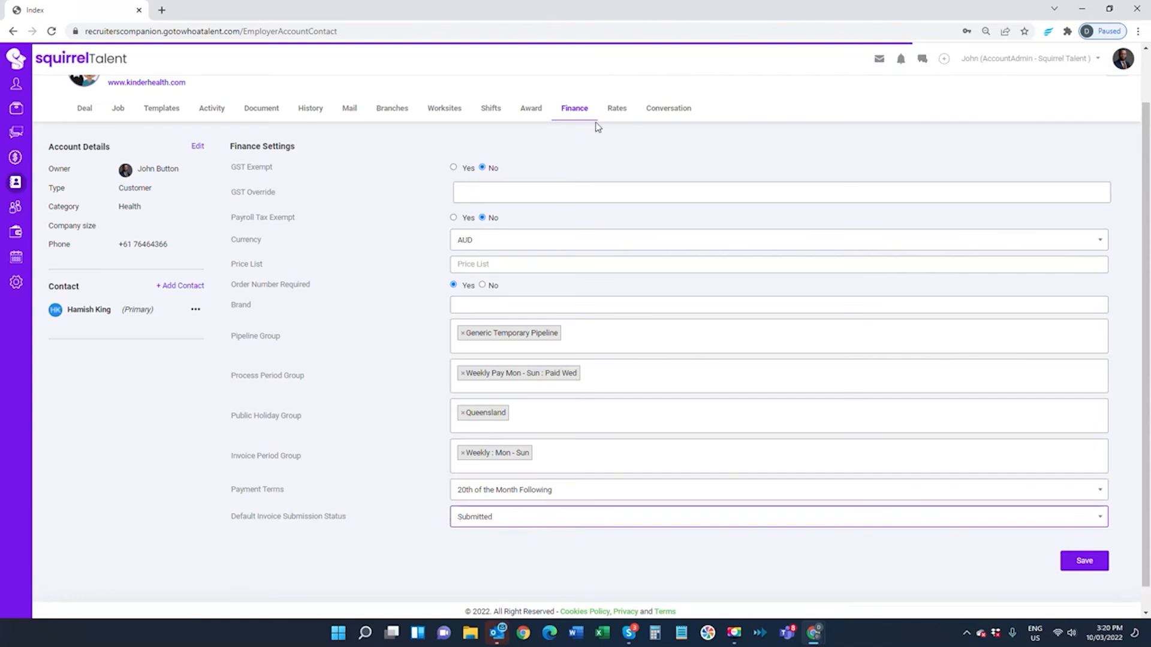
Add a new rate effective 01/03/2022 under Nurses Award with Nurses Ruleset
{"action": "left_click", "coordinate": [614, 111]}
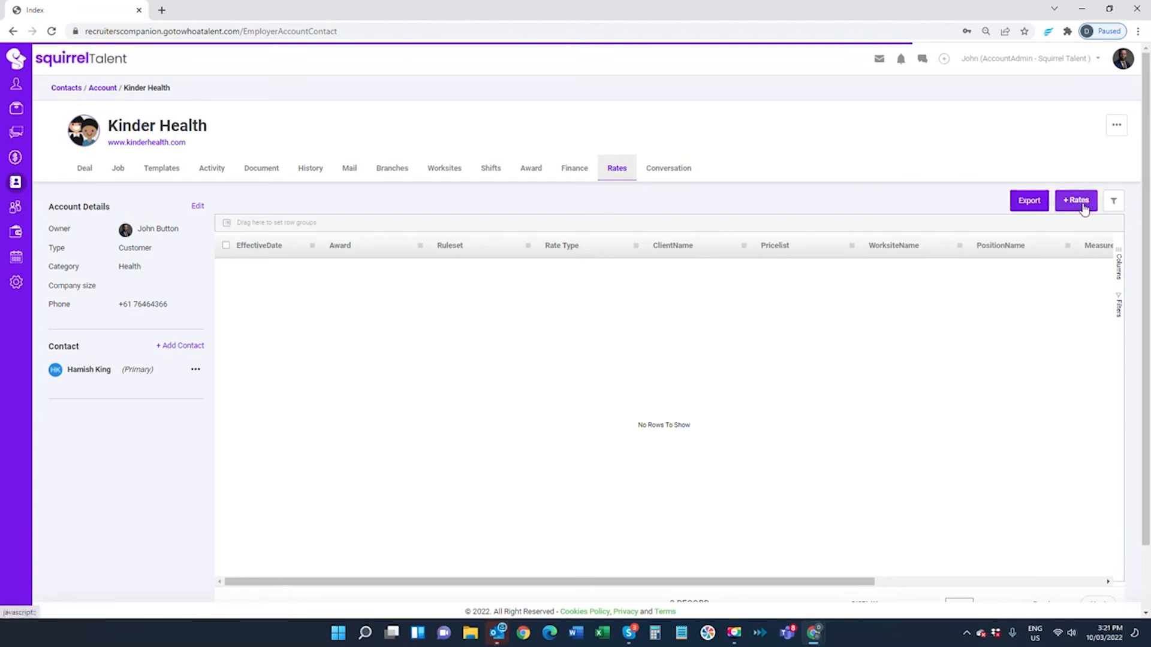
{"action": "left_click", "coordinate": [1077, 204]}
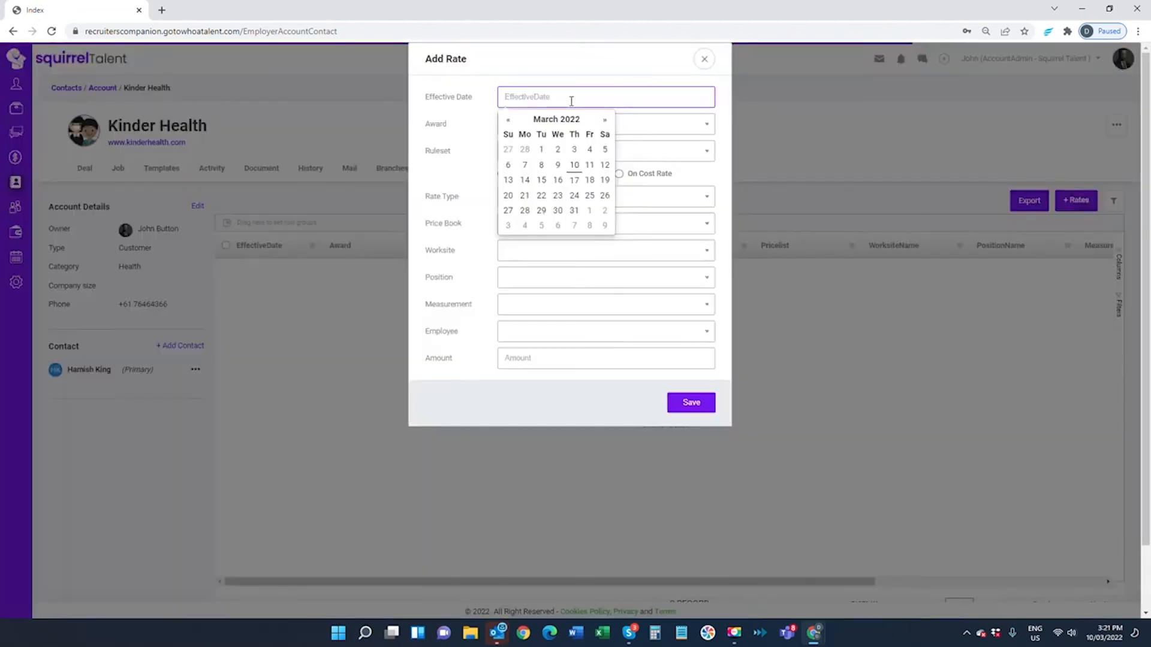
{"action": "left_click", "coordinate": [540, 150]}
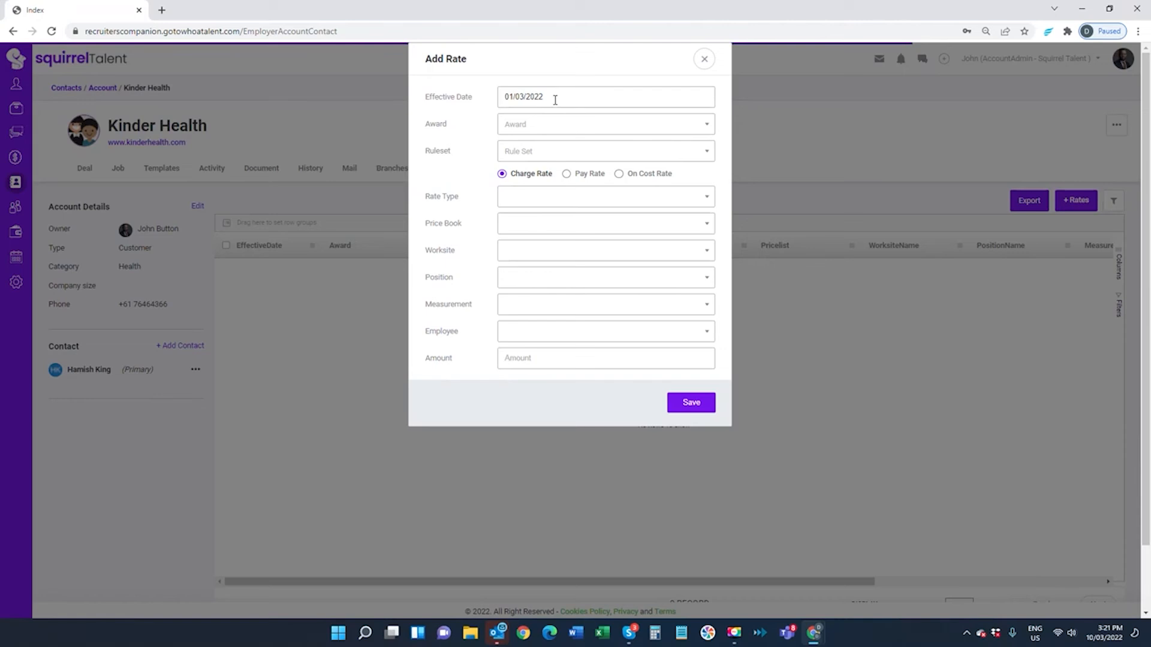
{"action": "left_click", "coordinate": [554, 131]}
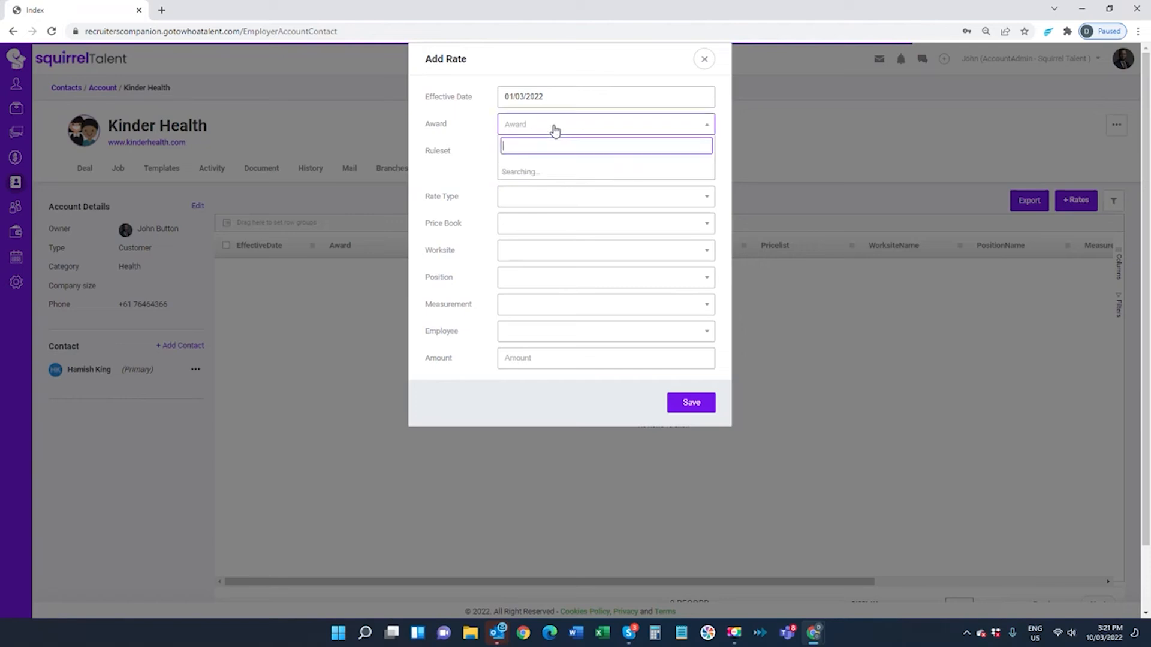
{"action": "left_click", "coordinate": [552, 173]}
{"action": "left_click", "coordinate": [547, 153]}
{"action": "left_click", "coordinate": [538, 201]}
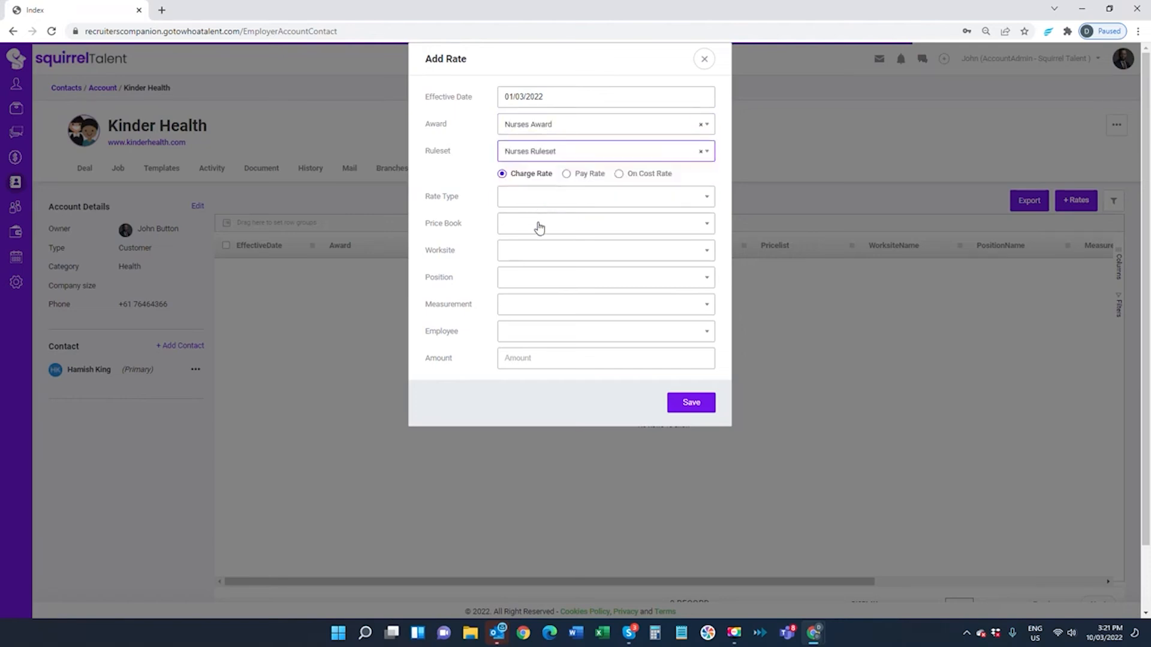
Make it a Base Rate pay rate for Enrolled nurse - pay point 1 at 32.45, and save
{"action": "left_click", "coordinate": [566, 173]}
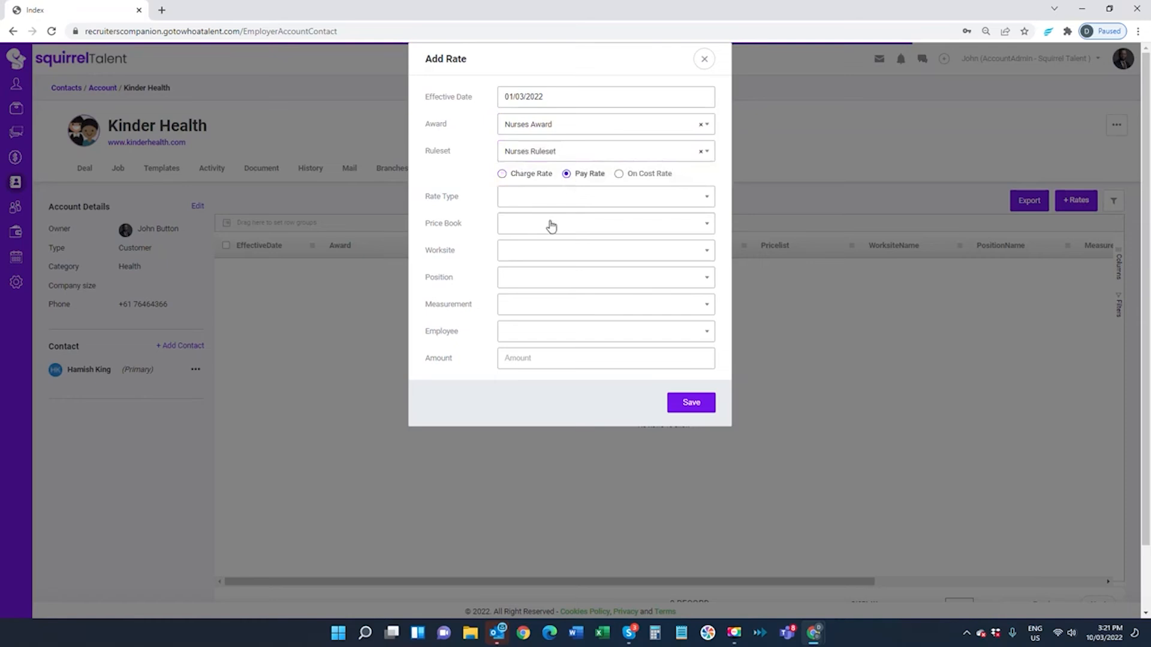
{"action": "left_click", "coordinate": [540, 205]}
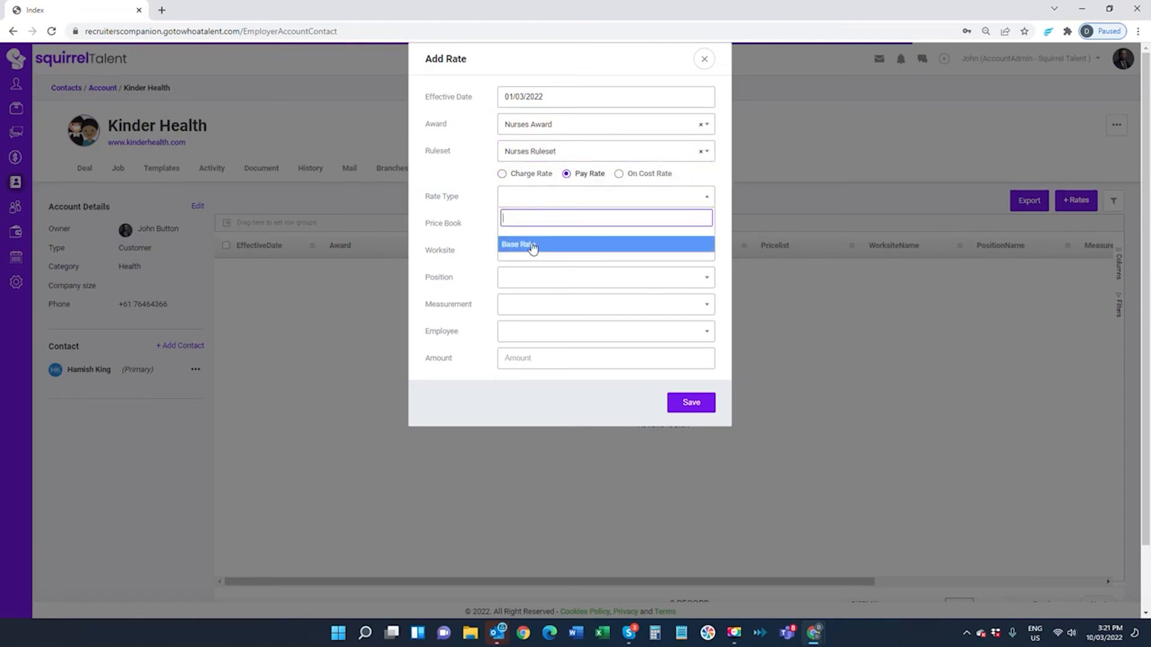
{"action": "left_click", "coordinate": [530, 245]}
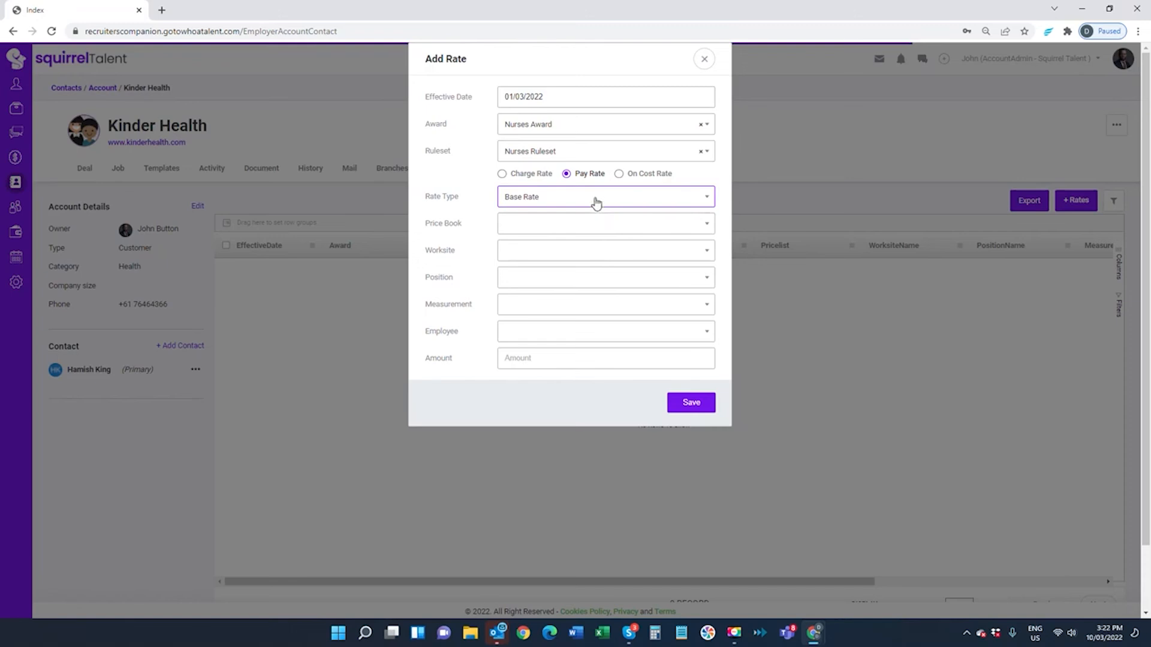
{"action": "left_click", "coordinate": [519, 280]}
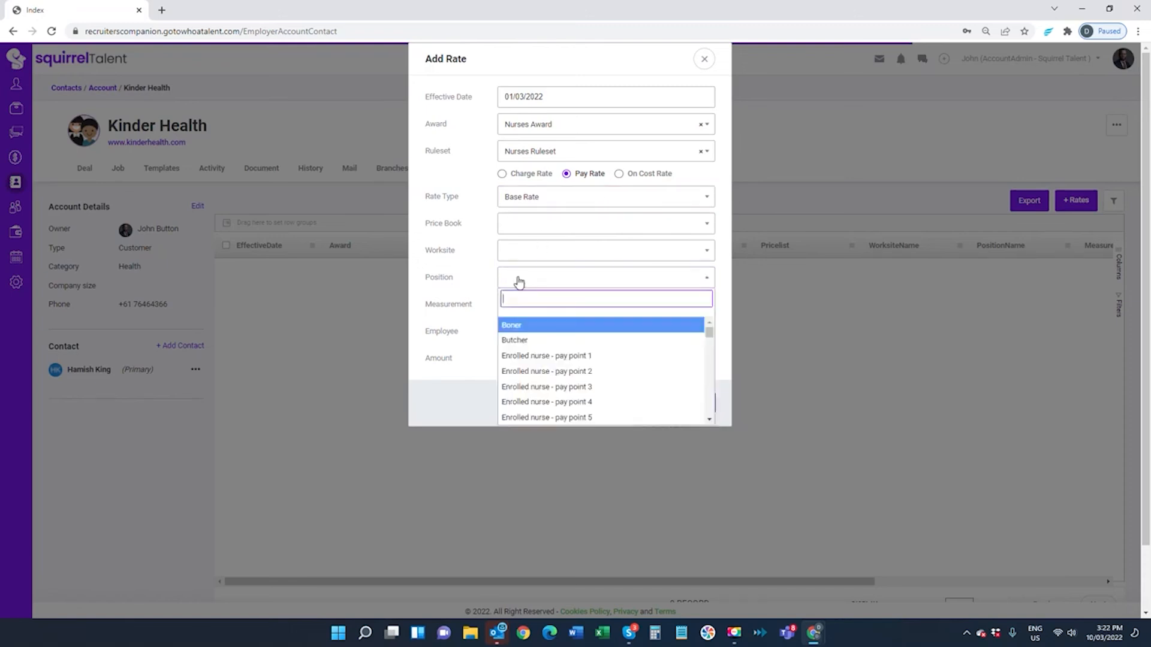
{"action": "left_click", "coordinate": [533, 355]}
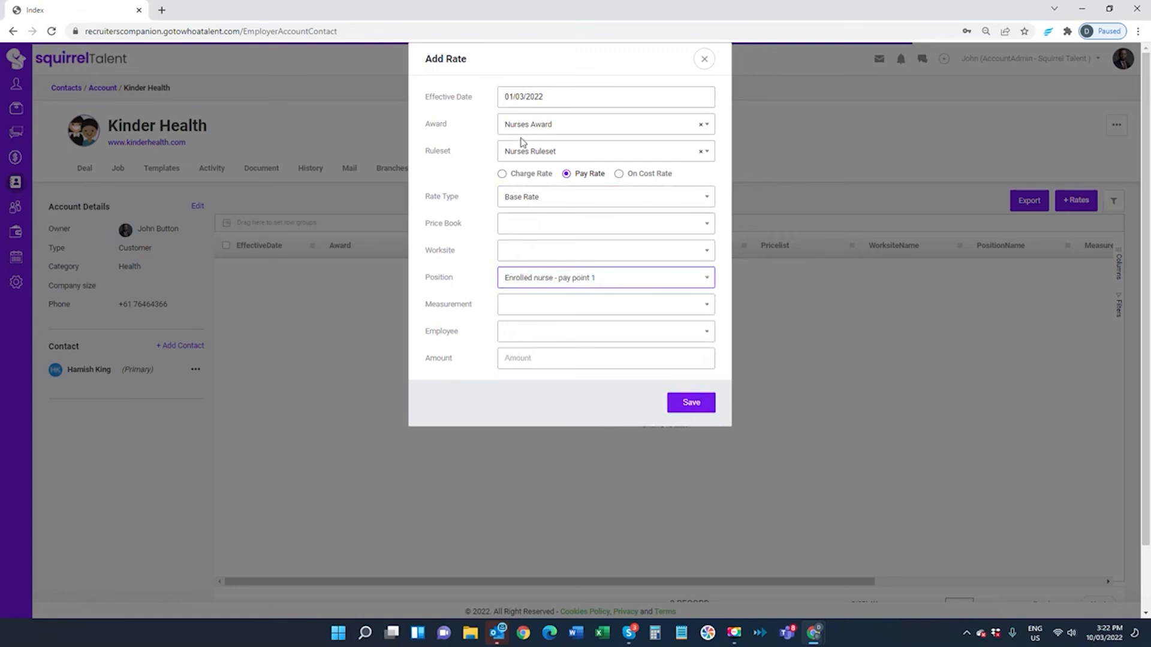
{"action": "left_click", "coordinate": [528, 358]}
{"action": "type", "text": "32"}
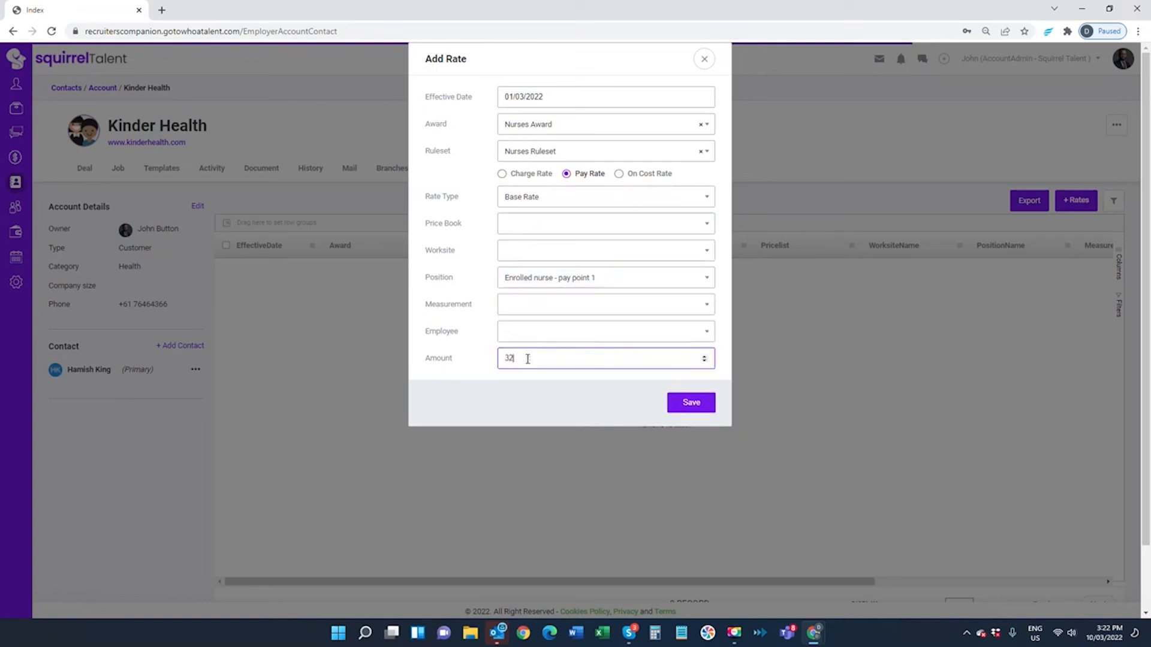
{"action": "type", "text": ".45"}
{"action": "left_click", "coordinate": [692, 404]}
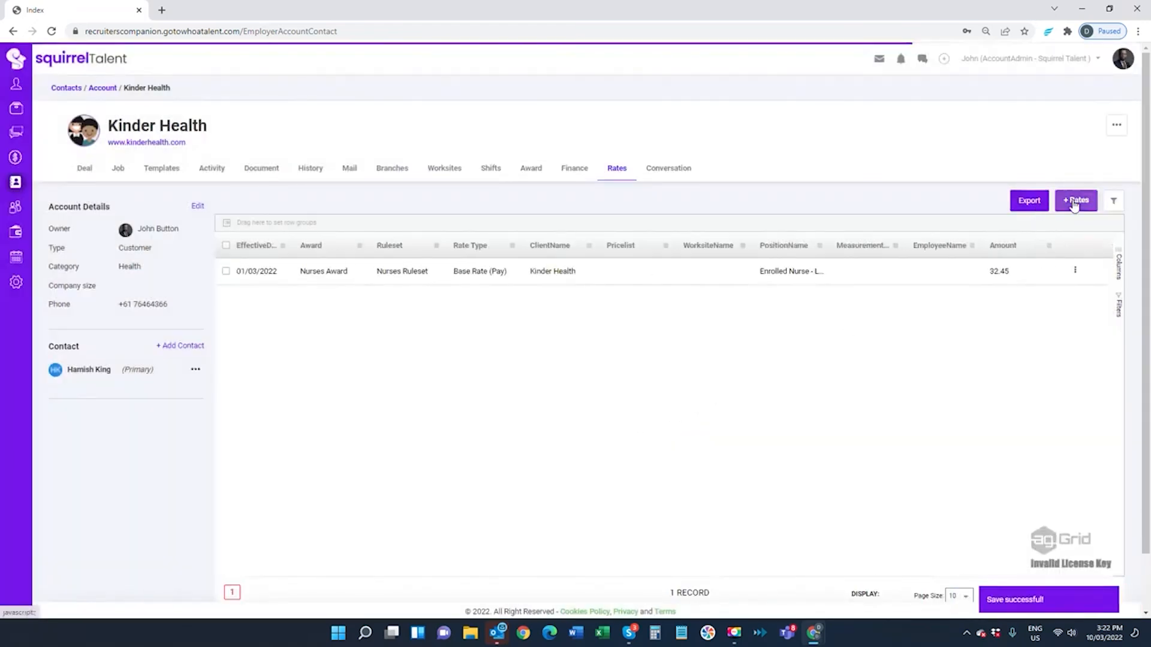
Start a new charge rate under Nurses Award and Nurses Ruleset
{"action": "left_click", "coordinate": [1075, 201]}
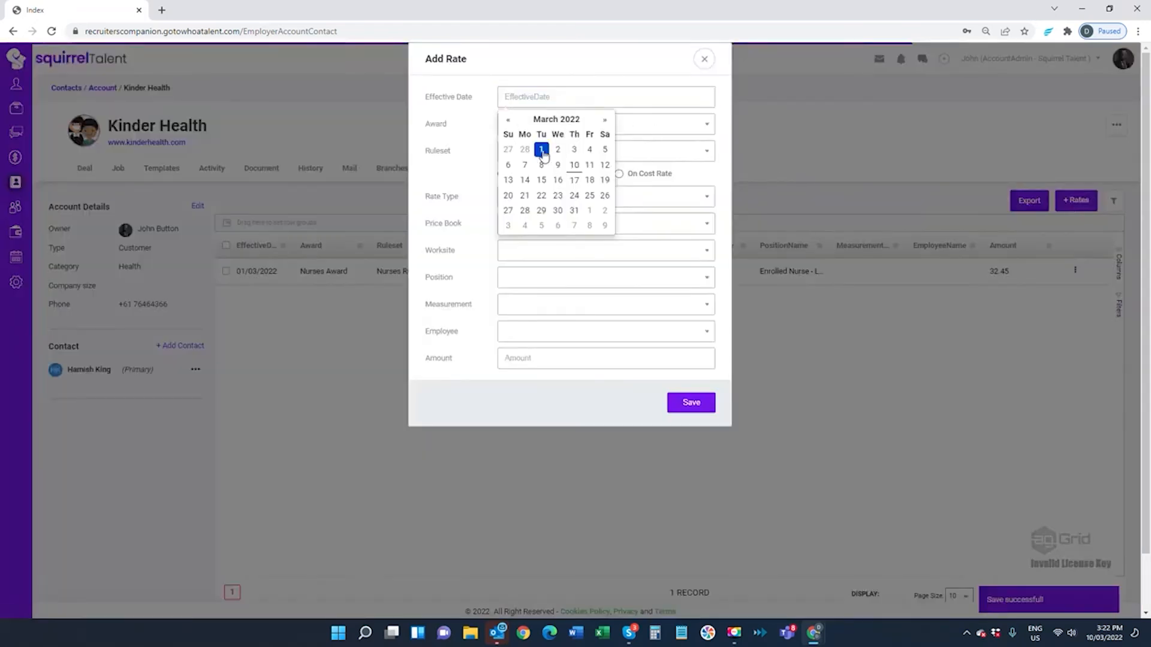
{"action": "left_click", "coordinate": [532, 123]}
{"action": "left_click", "coordinate": [535, 171]}
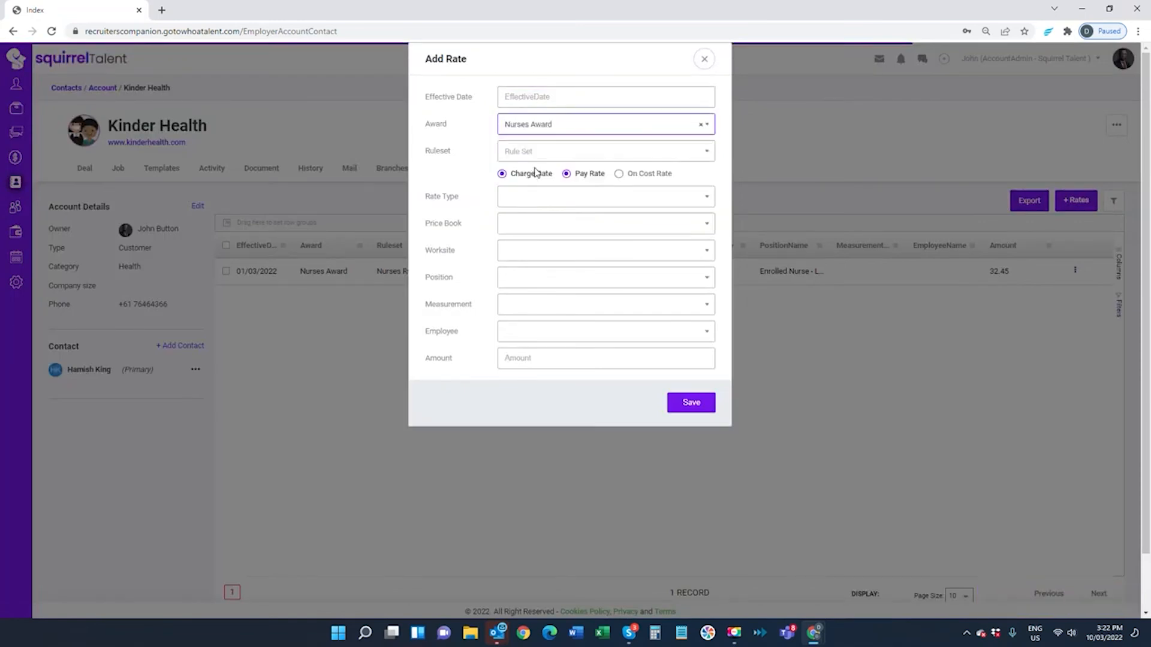
{"action": "left_click", "coordinate": [531, 152]}
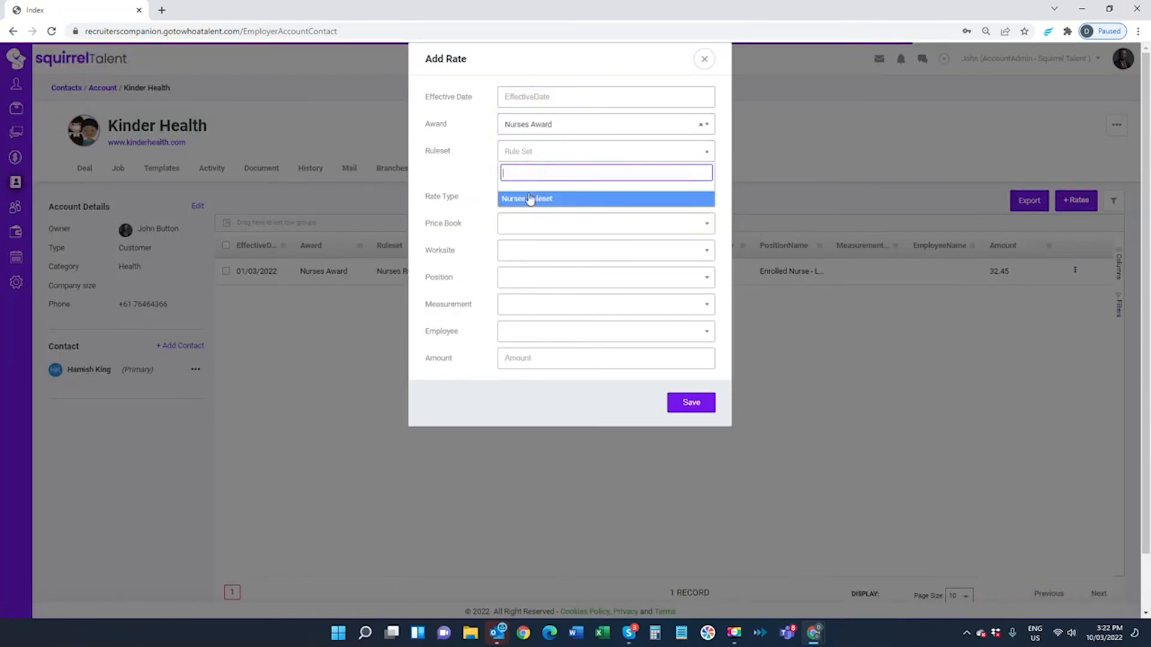
{"action": "left_click", "coordinate": [528, 198]}
{"action": "left_click", "coordinate": [567, 176]}
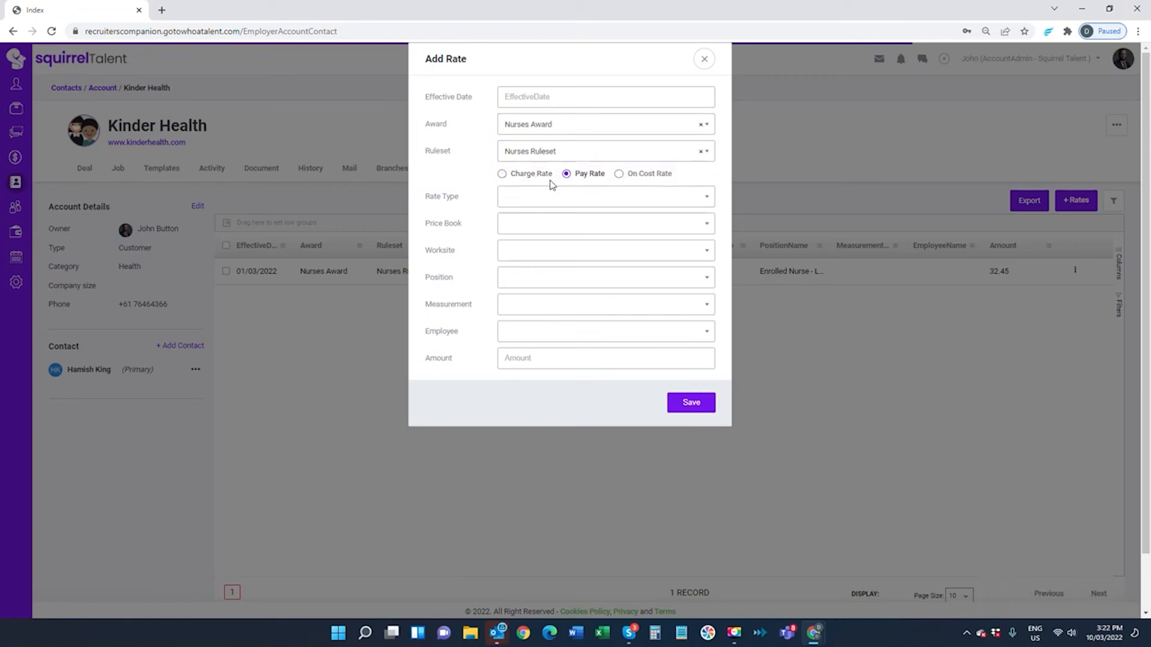
{"action": "left_click", "coordinate": [502, 175]}
Make it a 46.75 Base Rate for Enrolled nurse - pay point 1, effective 01/03/2022, and save
{"action": "left_click", "coordinate": [516, 200]}
{"action": "left_click", "coordinate": [519, 246]}
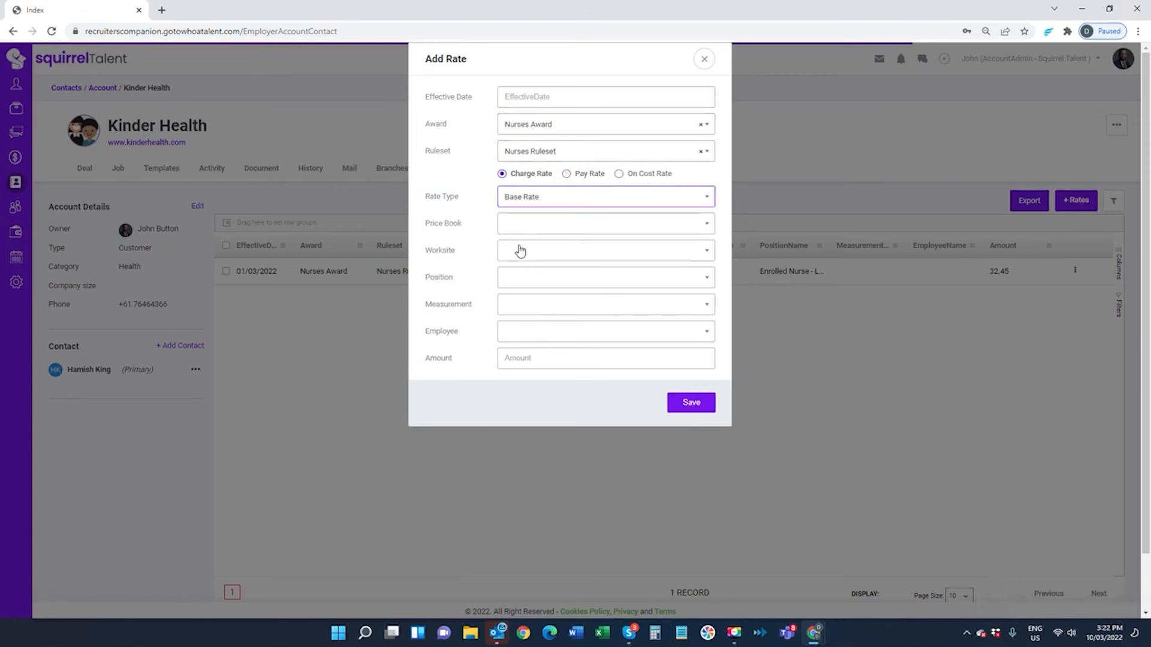
{"action": "left_click", "coordinate": [516, 282]}
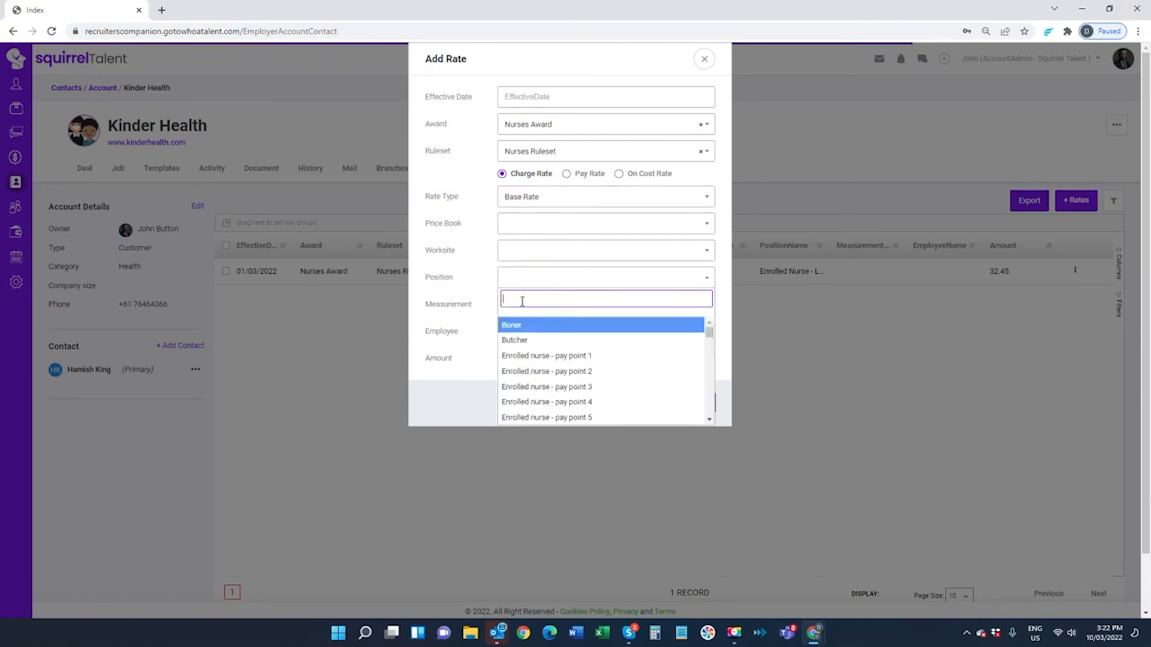
{"action": "left_click", "coordinate": [525, 354]}
{"action": "left_click", "coordinate": [520, 358]}
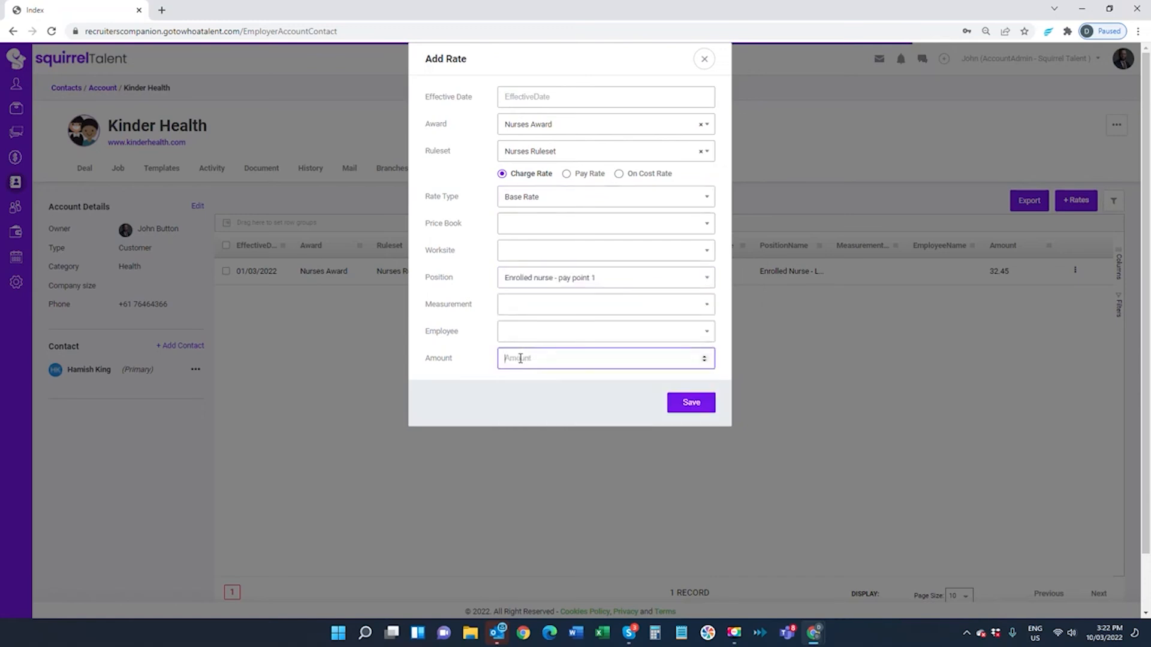
{"action": "type", "text": "46.75"}
{"action": "left_click", "coordinate": [533, 98]}
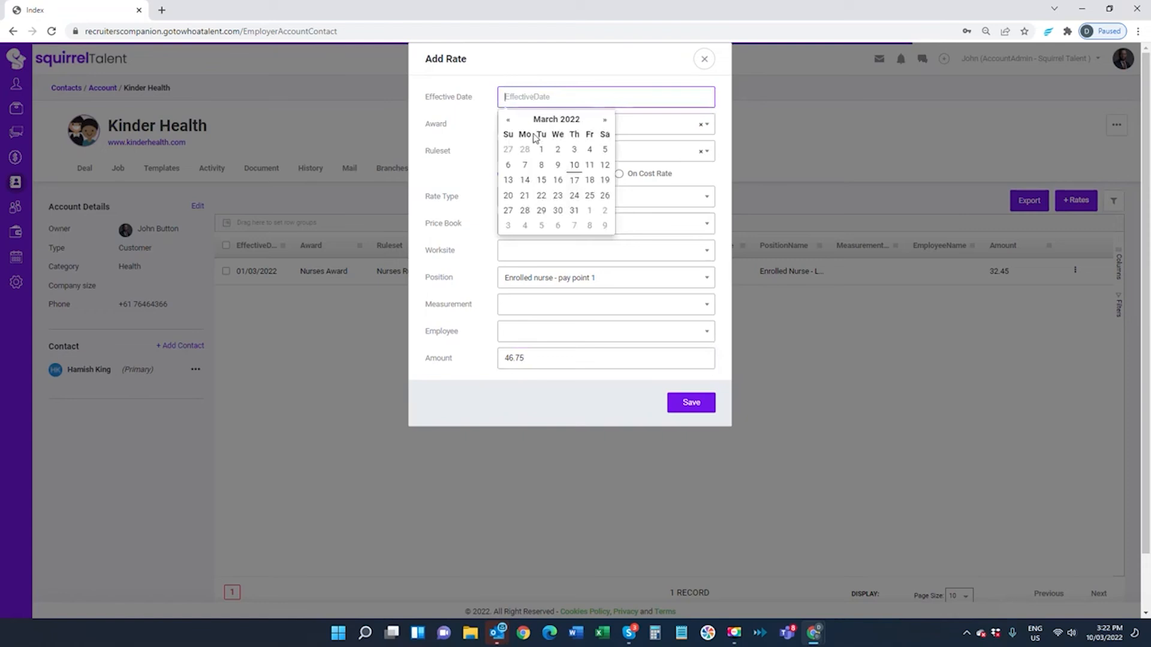
{"action": "left_click", "coordinate": [541, 150]}
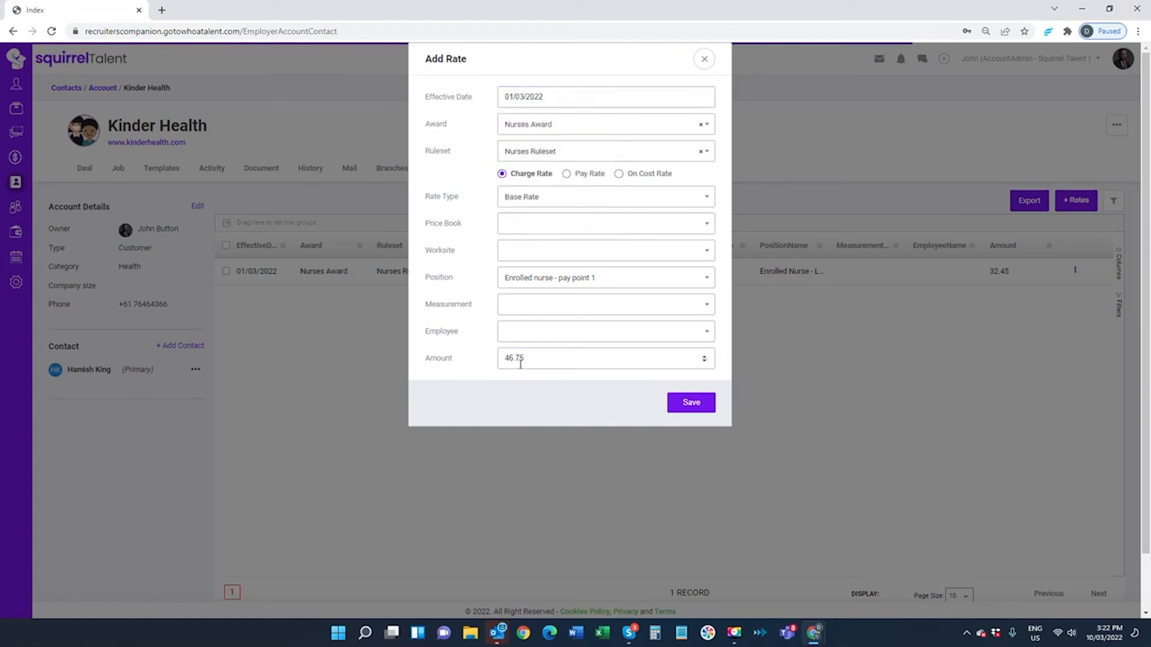
{"action": "left_click", "coordinate": [699, 407]}
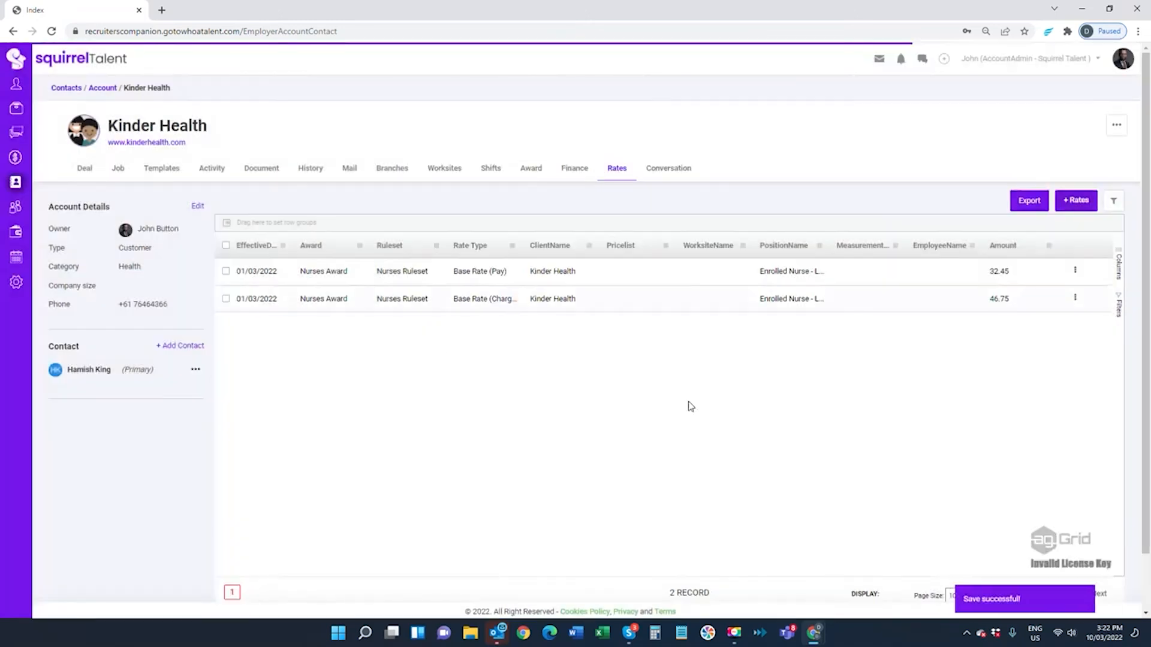
Start a third rate effective 01/03/2022 under Nurses Award and Nurses Ruleset
{"action": "left_click", "coordinate": [1073, 201]}
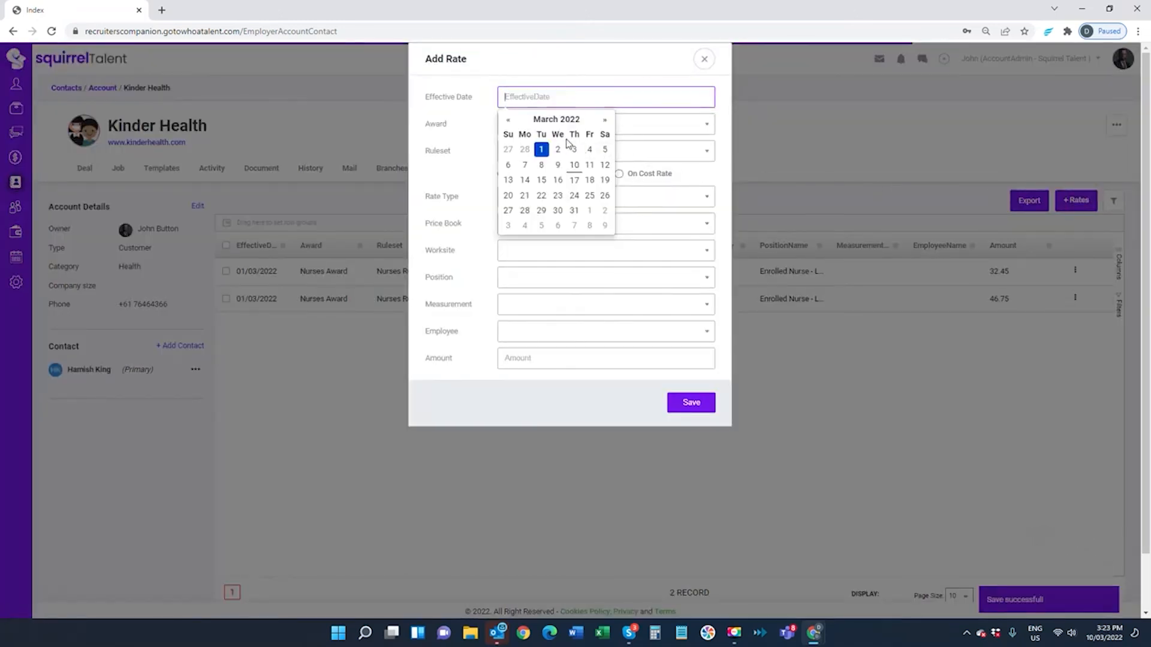
{"action": "left_click", "coordinate": [541, 151]}
{"action": "left_click", "coordinate": [537, 125]}
{"action": "left_click", "coordinate": [524, 95]}
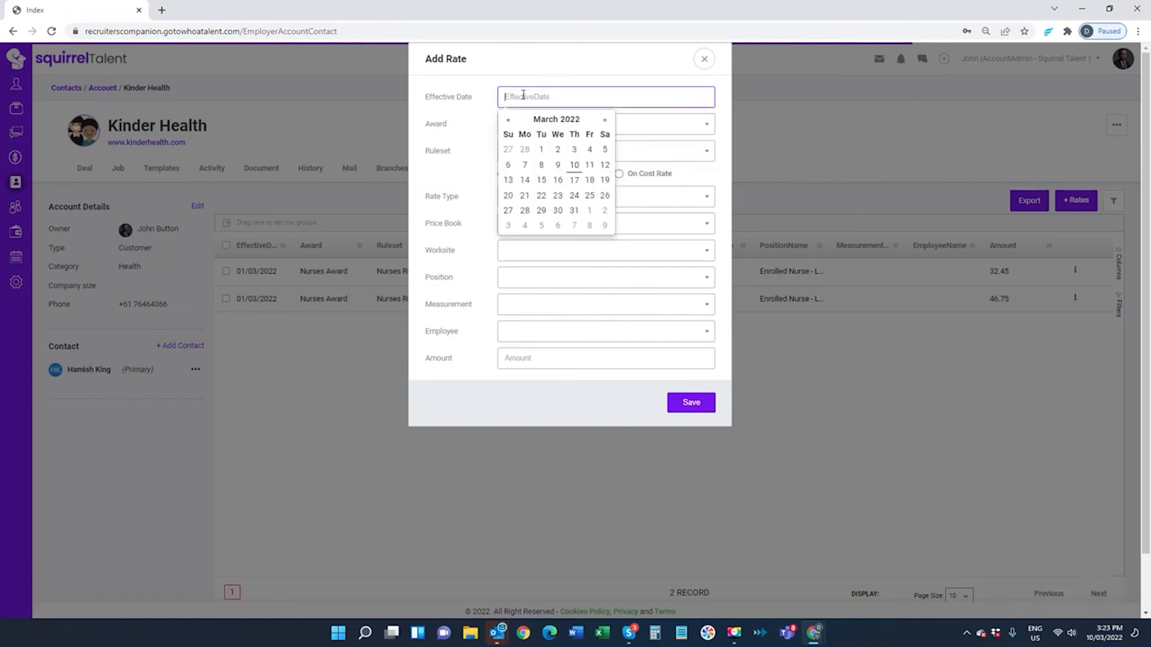
{"action": "left_click", "coordinate": [540, 150]}
{"action": "left_click", "coordinate": [534, 124]}
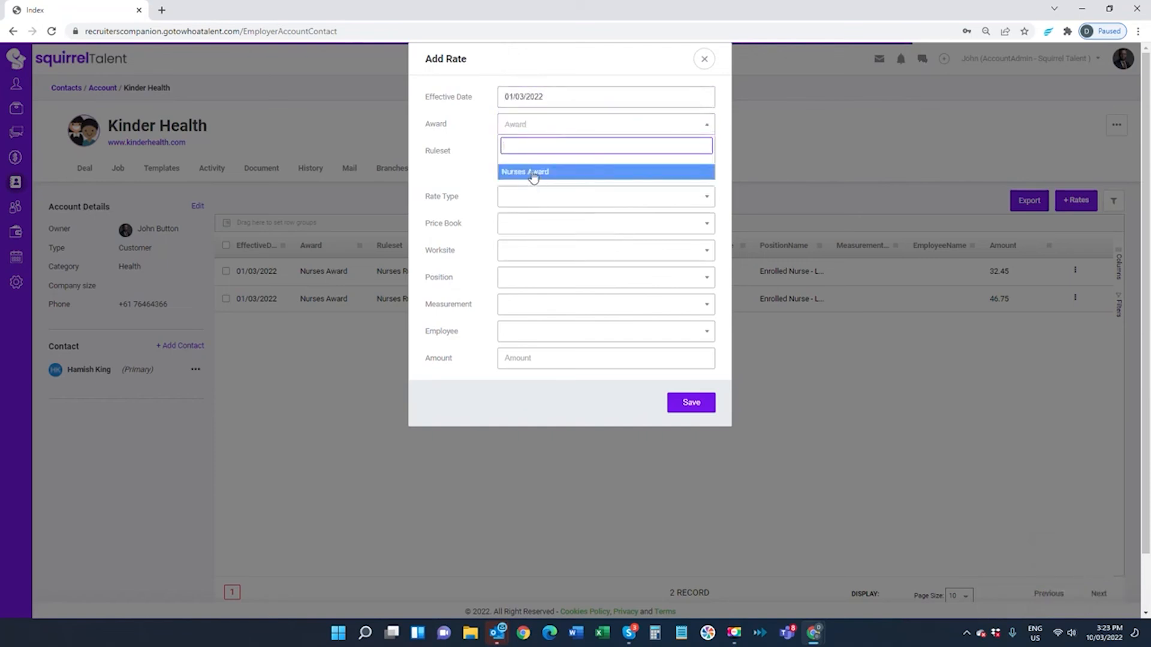
{"action": "left_click", "coordinate": [531, 173]}
{"action": "left_click", "coordinate": [528, 151]}
{"action": "left_click", "coordinate": [532, 198]}
Make it an on-cost Payroll Taxable Rate, enter the amount, and save it
{"action": "left_click", "coordinate": [618, 174]}
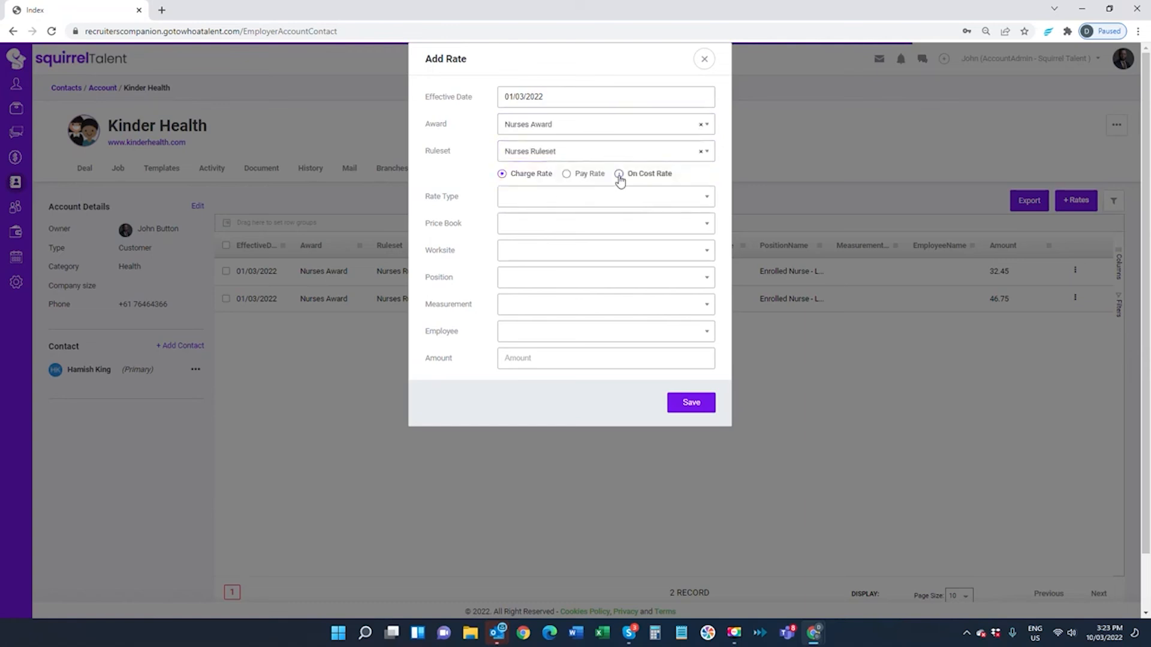
{"action": "left_click", "coordinate": [572, 200]}
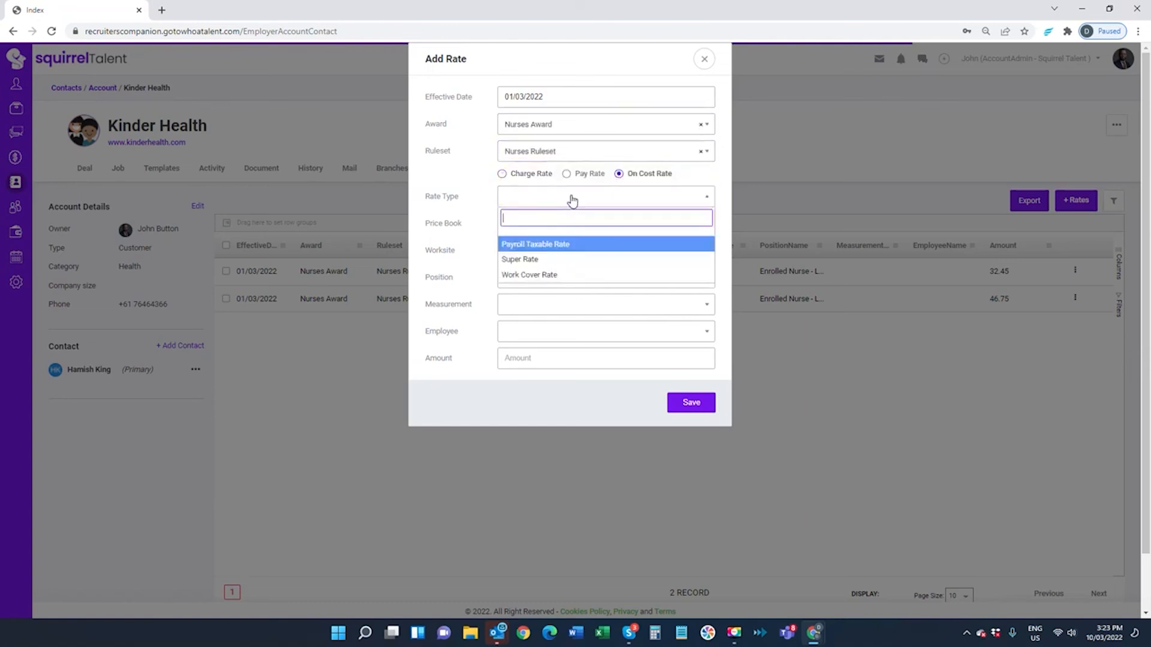
{"action": "left_click", "coordinate": [525, 247]}
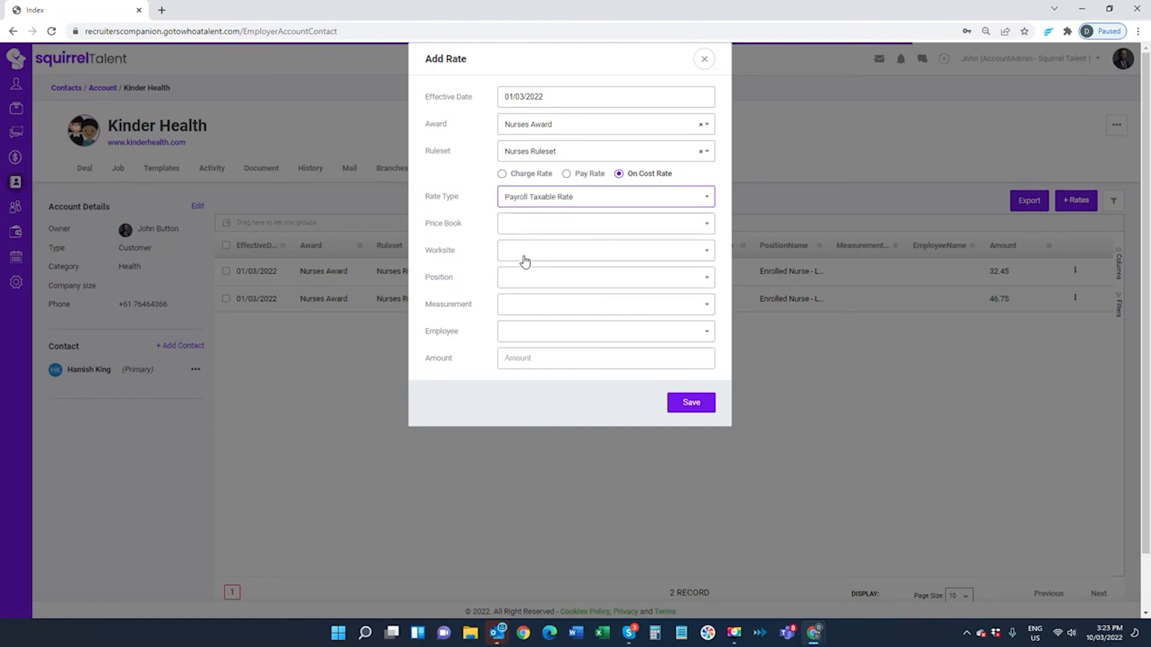
{"action": "left_click", "coordinate": [513, 360]}
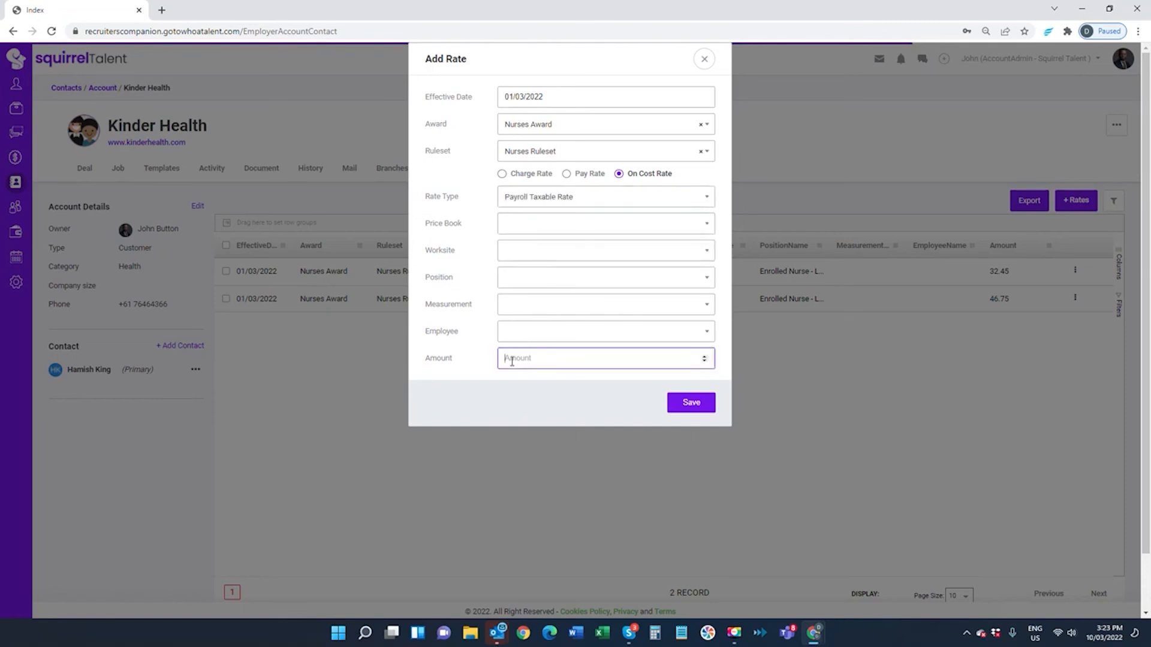
{"action": "type", "text": "1"}
{"action": "left_click", "coordinate": [684, 405]}
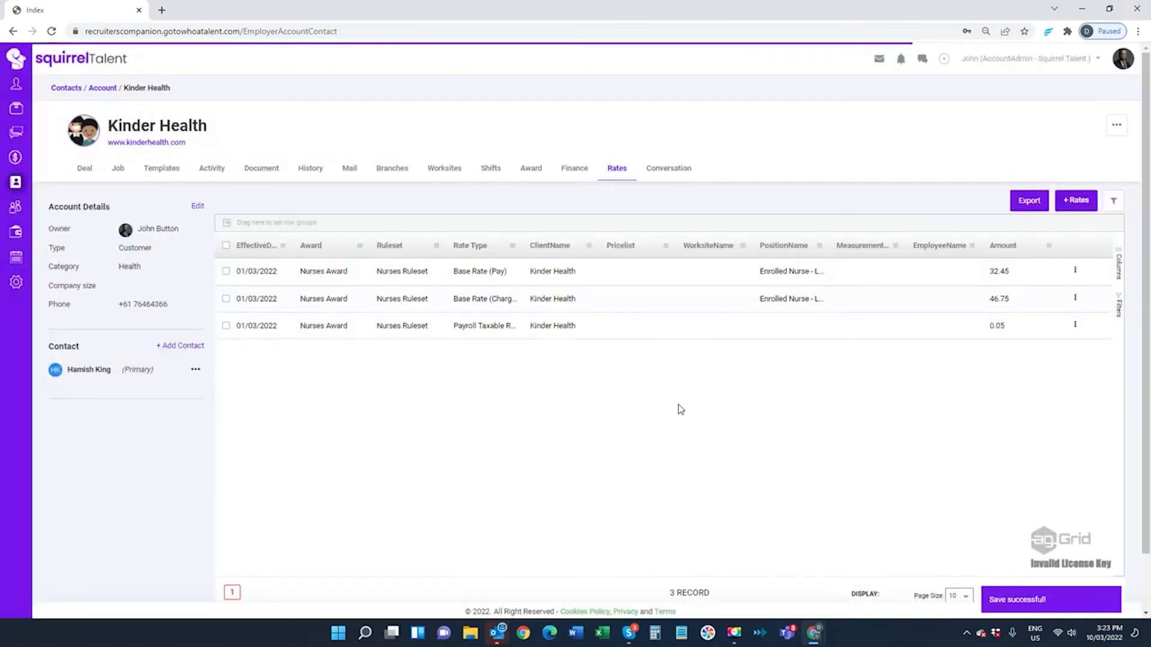
{"action": "left_click", "coordinate": [1079, 200]}
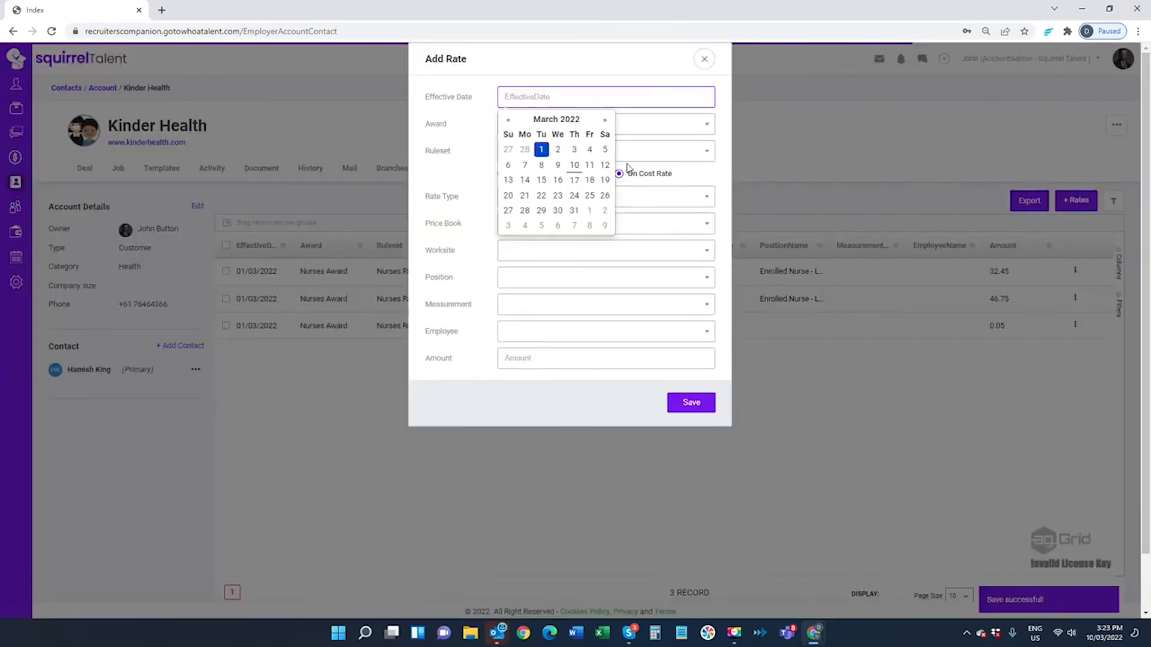
{"action": "left_click", "coordinate": [543, 150]}
{"action": "left_click", "coordinate": [532, 125]}
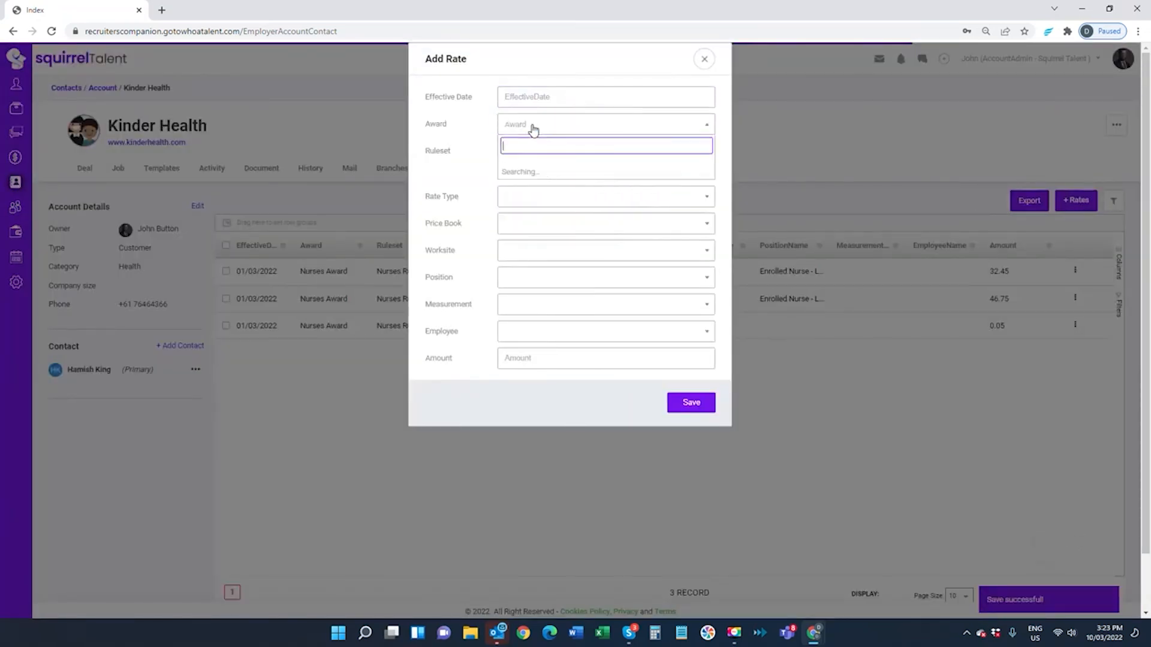
{"action": "left_click", "coordinate": [520, 99]}
{"action": "left_click", "coordinate": [542, 150]}
{"action": "left_click", "coordinate": [533, 124]}
{"action": "left_click", "coordinate": [534, 187]}
{"action": "left_click", "coordinate": [520, 125]}
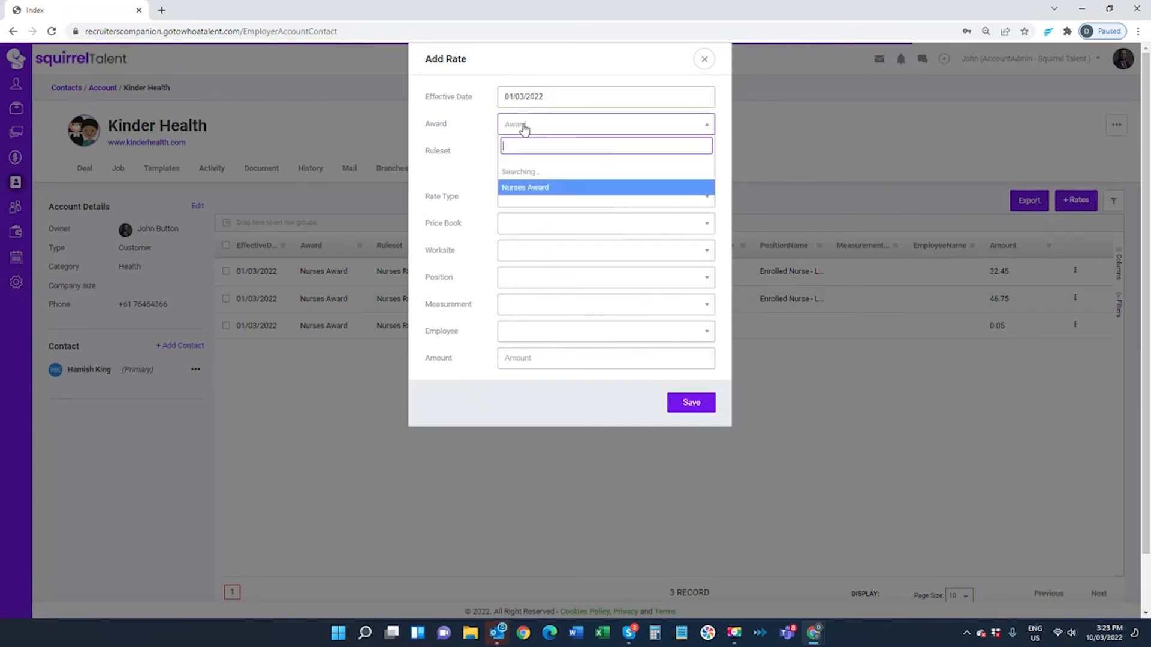
{"action": "left_click", "coordinate": [529, 187]}
{"action": "left_click", "coordinate": [521, 153]}
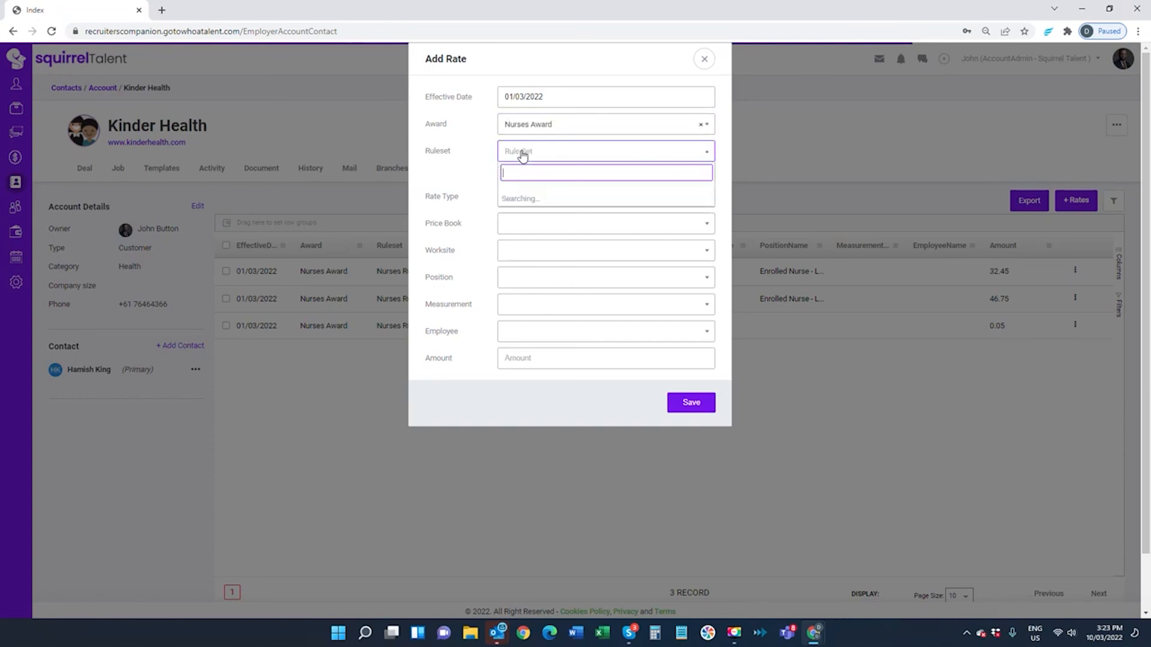
{"action": "left_click", "coordinate": [524, 198]}
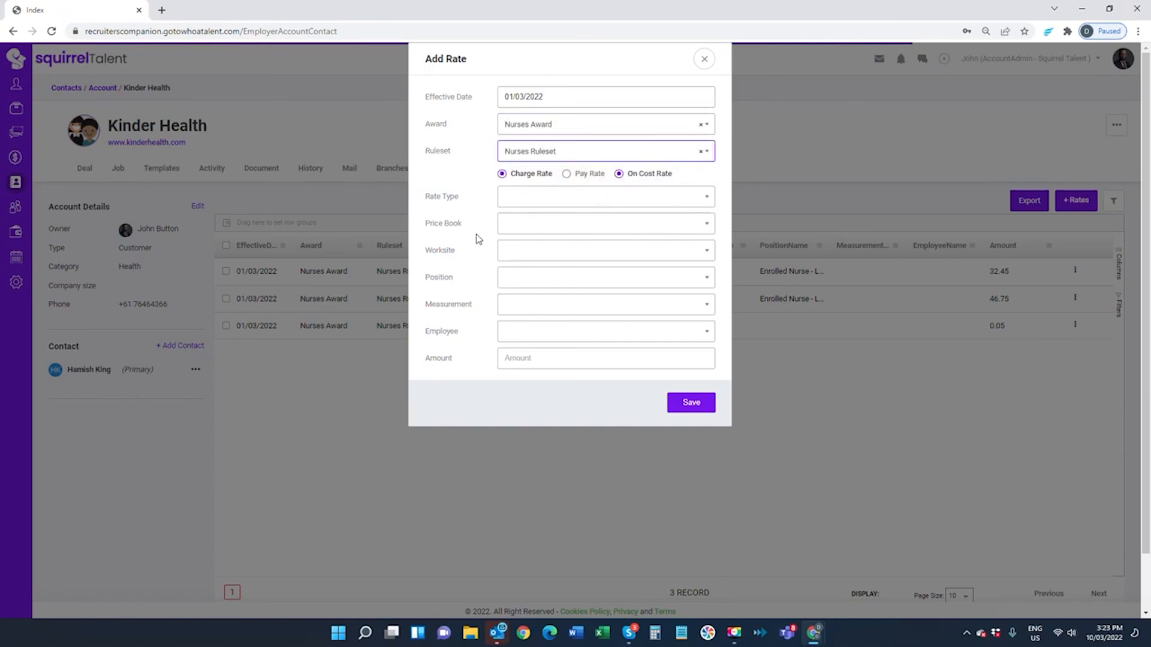
{"action": "left_click", "coordinate": [566, 175]}
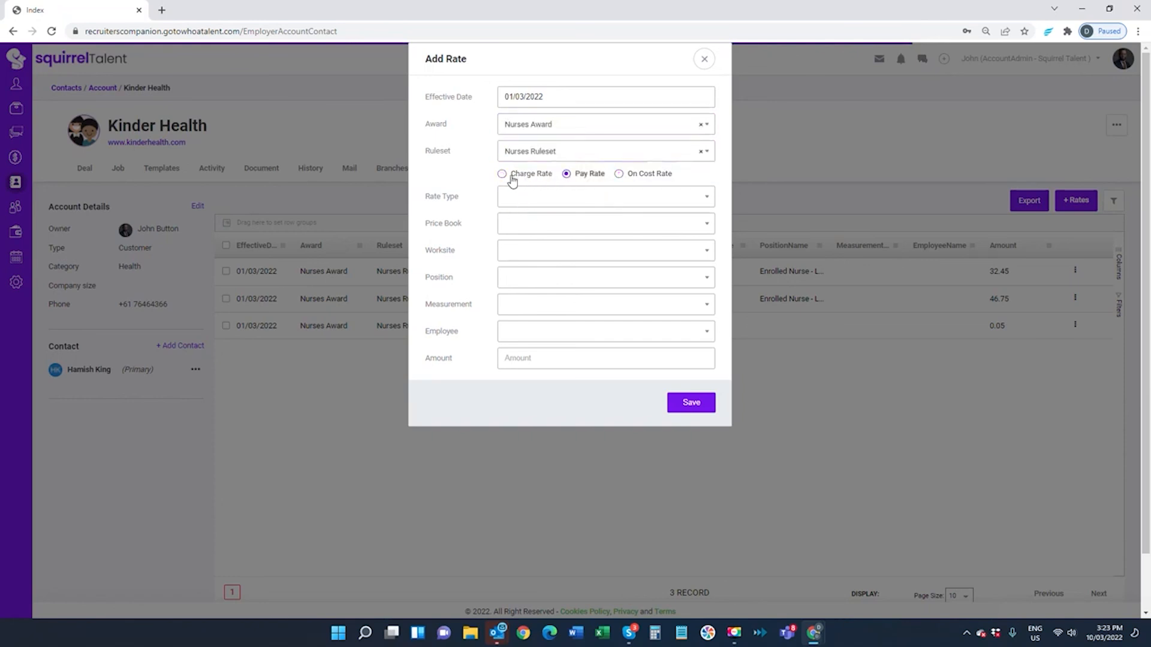
{"action": "left_click", "coordinate": [618, 174]}
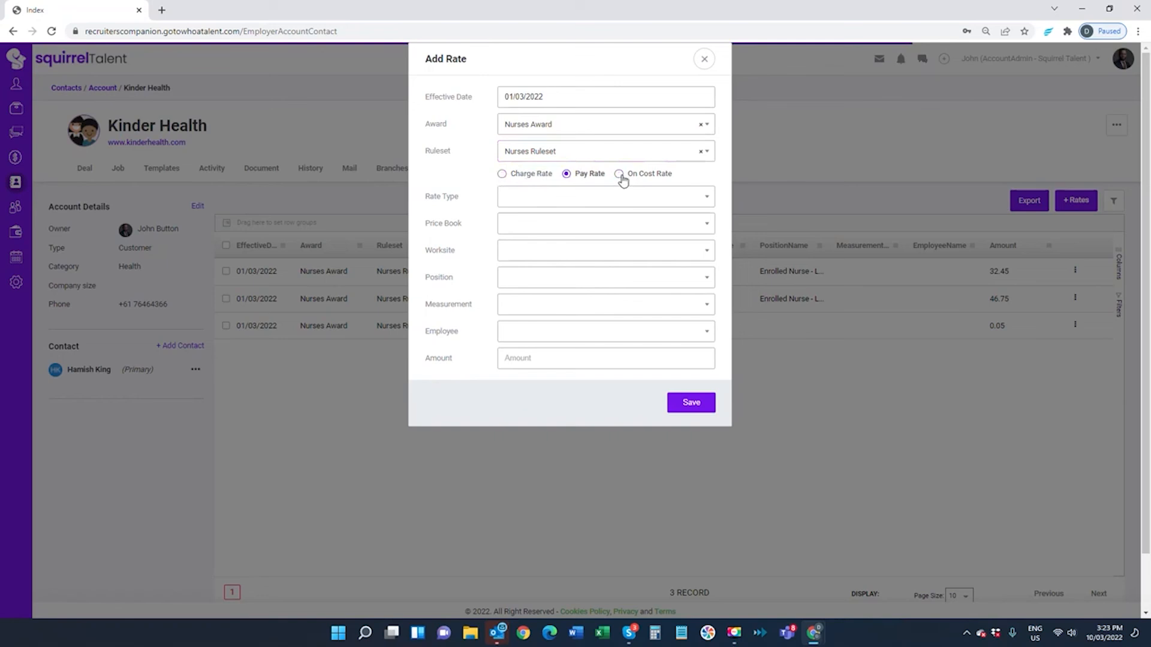
{"action": "left_click", "coordinate": [575, 200]}
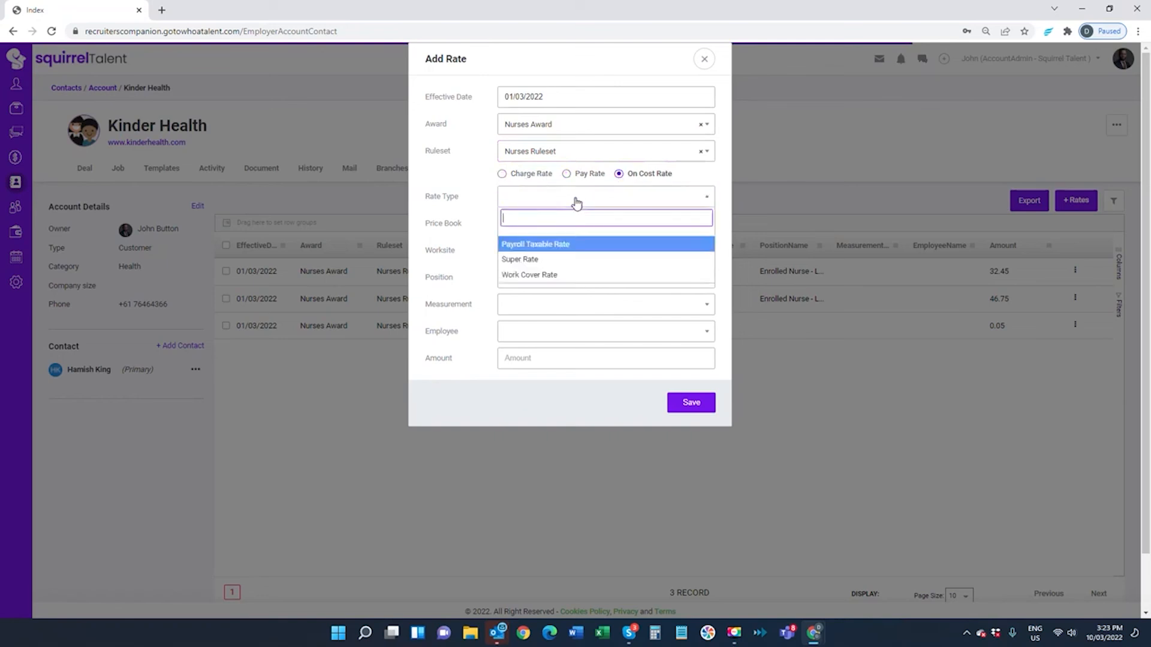
{"action": "left_click", "coordinate": [563, 262]}
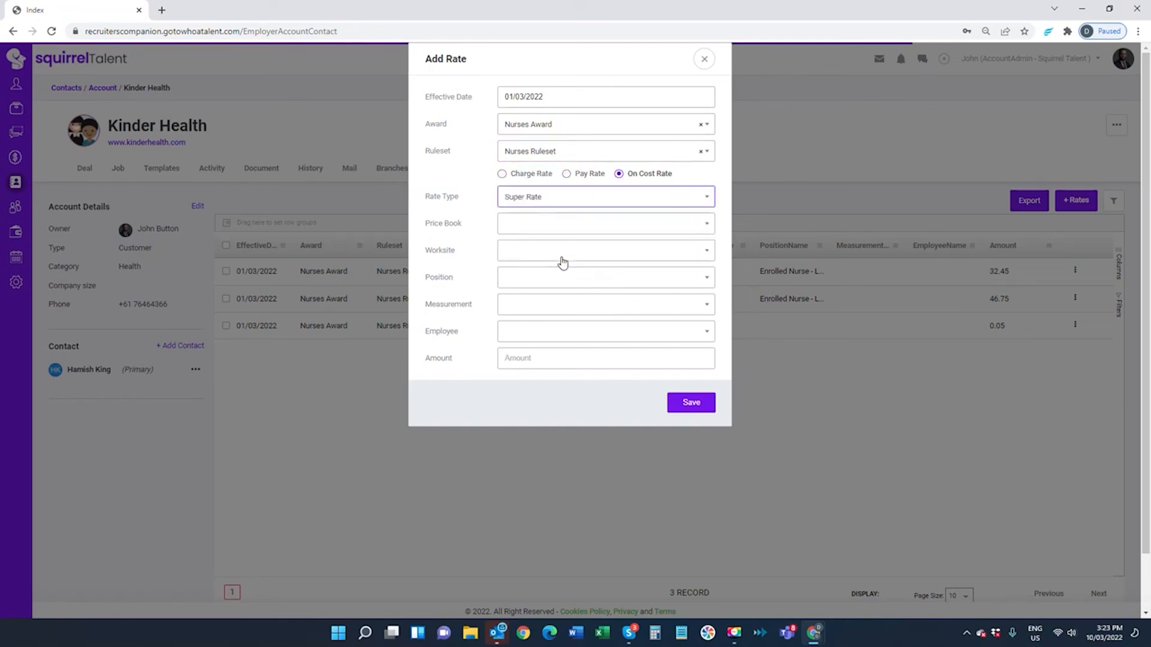
{"action": "left_click", "coordinate": [517, 359]}
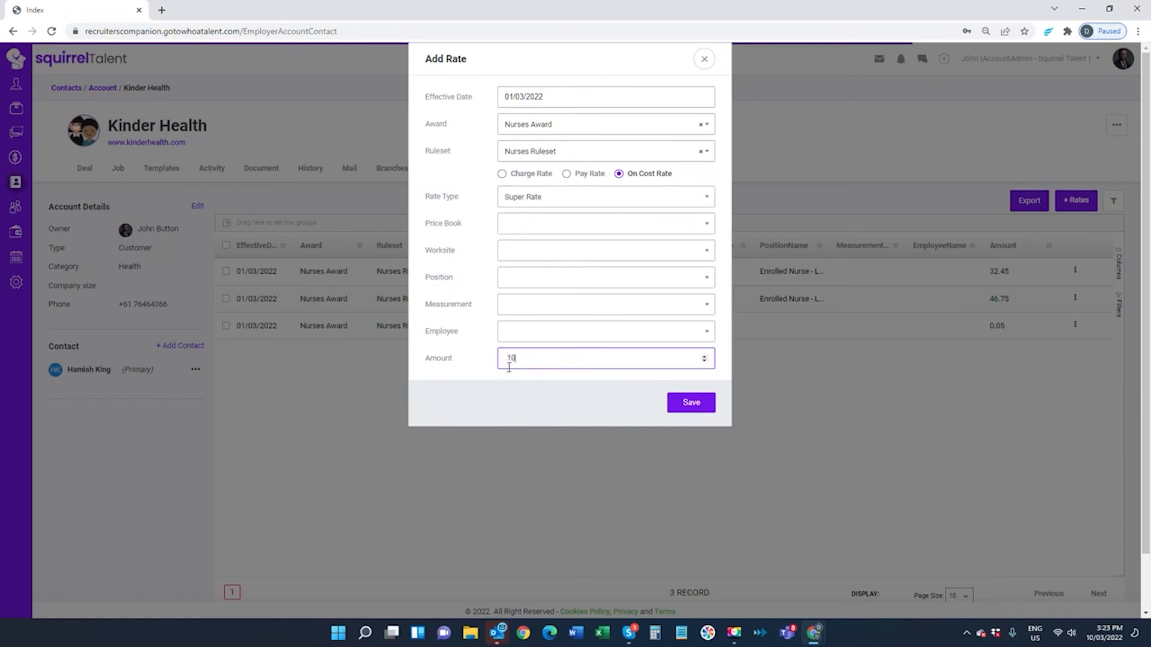
{"action": "left_click", "coordinate": [694, 403]}
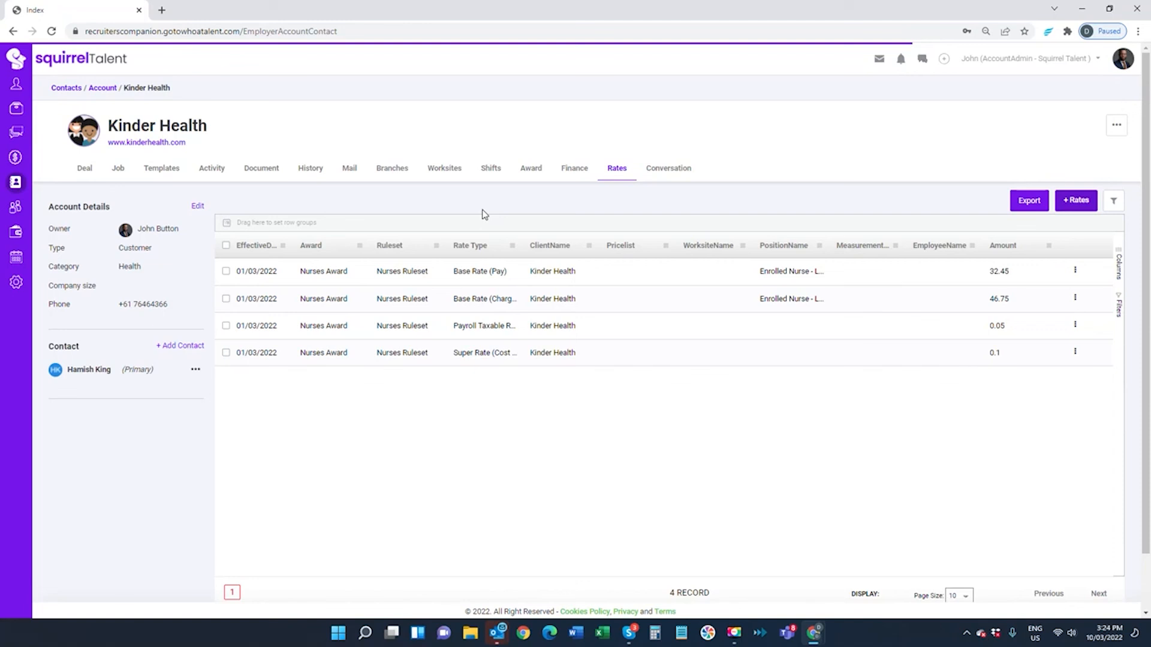
{"action": "left_click", "coordinate": [1073, 203]}
{"action": "left_click", "coordinate": [539, 64]}
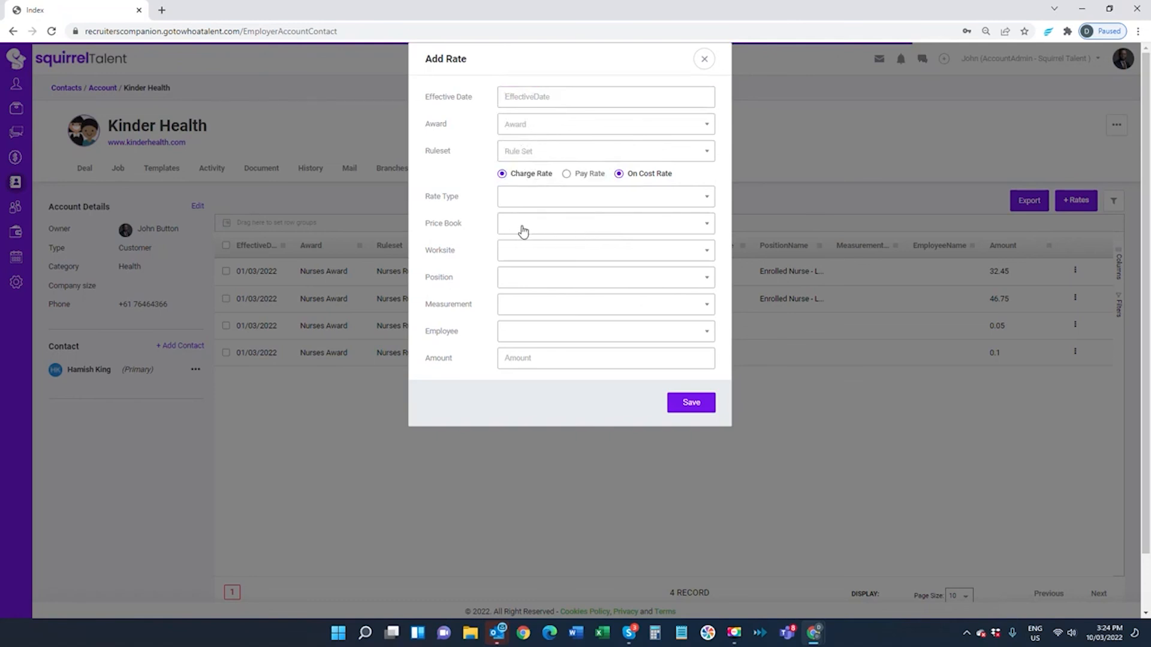
{"action": "left_click", "coordinate": [512, 257]}
{"action": "left_click", "coordinate": [516, 300]}
{"action": "left_click", "coordinate": [513, 280]}
{"action": "left_click", "coordinate": [527, 276]}
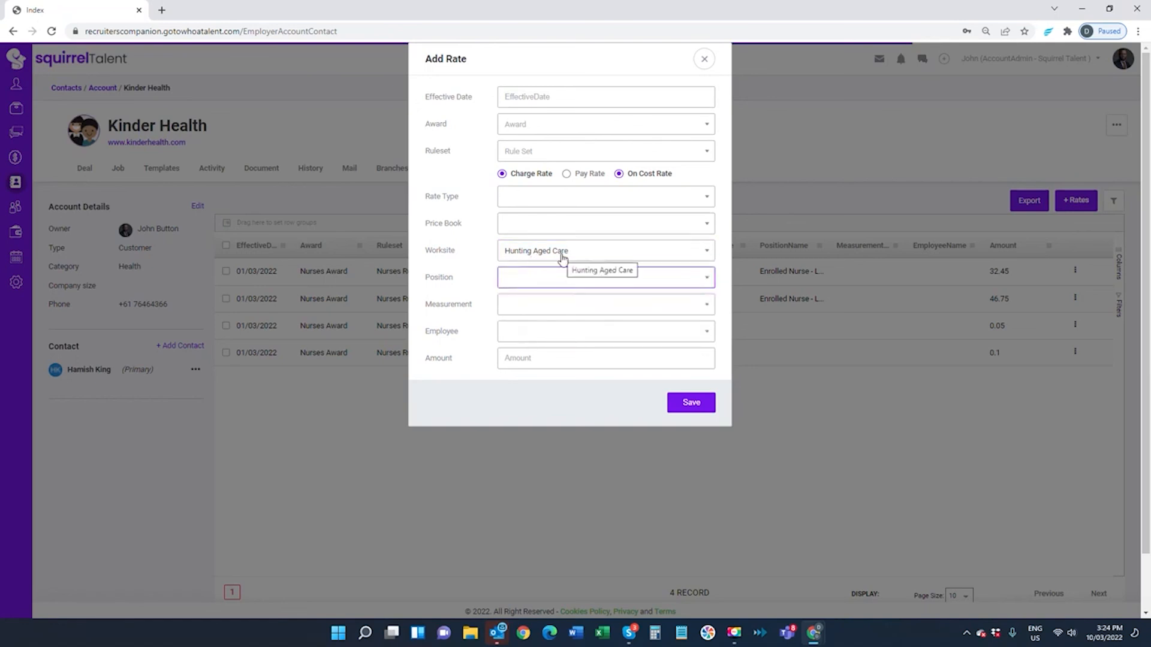
{"action": "left_click", "coordinate": [537, 96]}
{"action": "left_click", "coordinate": [528, 128]}
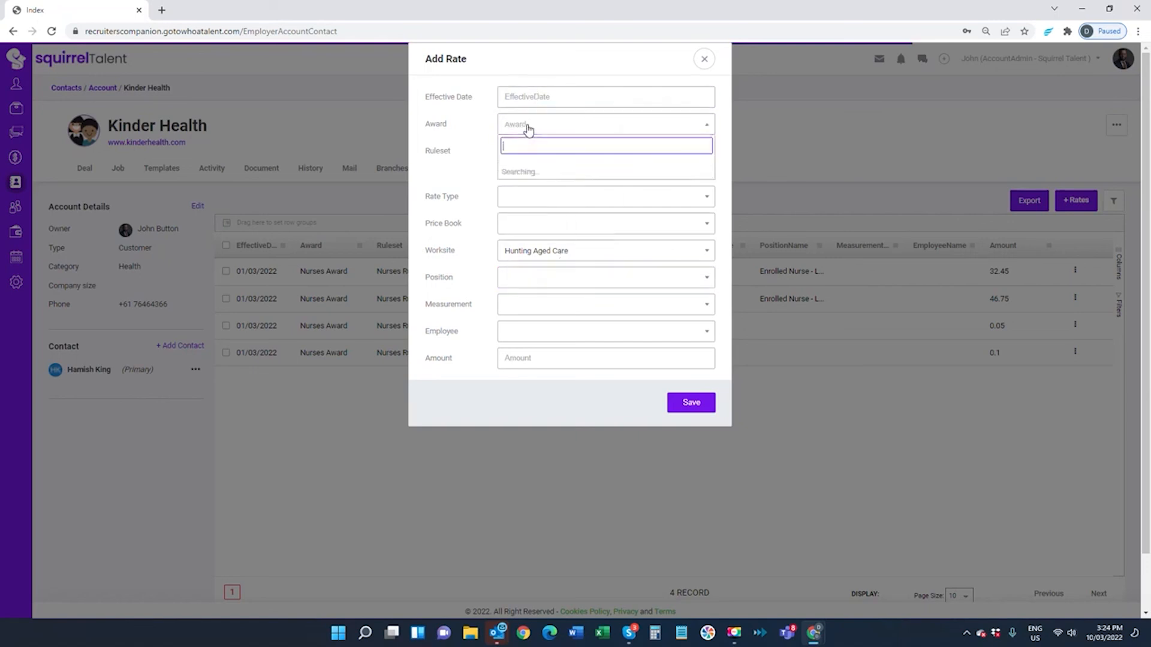
{"action": "left_click", "coordinate": [526, 94]}
{"action": "left_click", "coordinate": [538, 146]}
{"action": "left_click", "coordinate": [541, 127]}
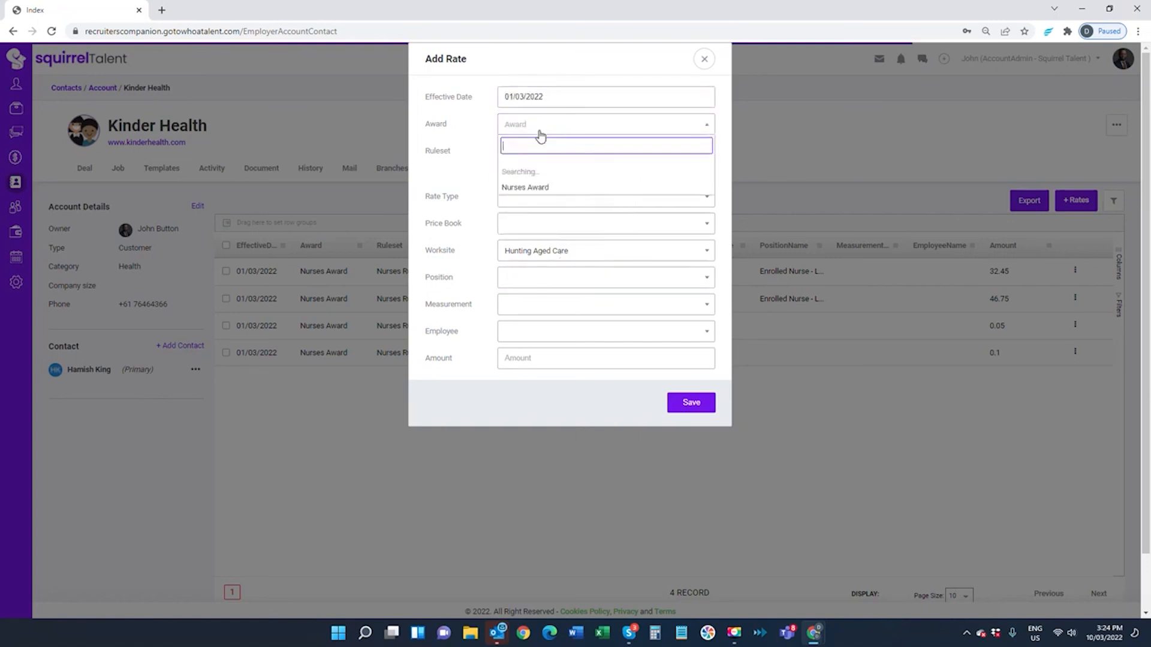
{"action": "left_click", "coordinate": [539, 174]}
{"action": "left_click", "coordinate": [532, 153]}
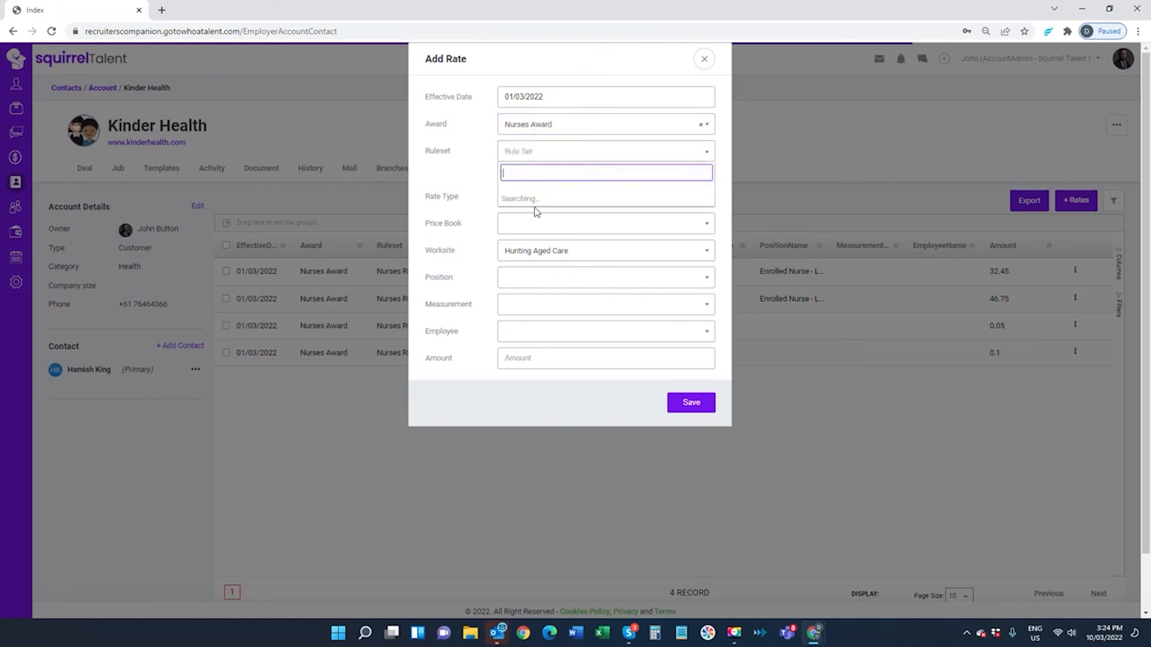
{"action": "left_click", "coordinate": [536, 199]}
{"action": "left_click", "coordinate": [535, 282]}
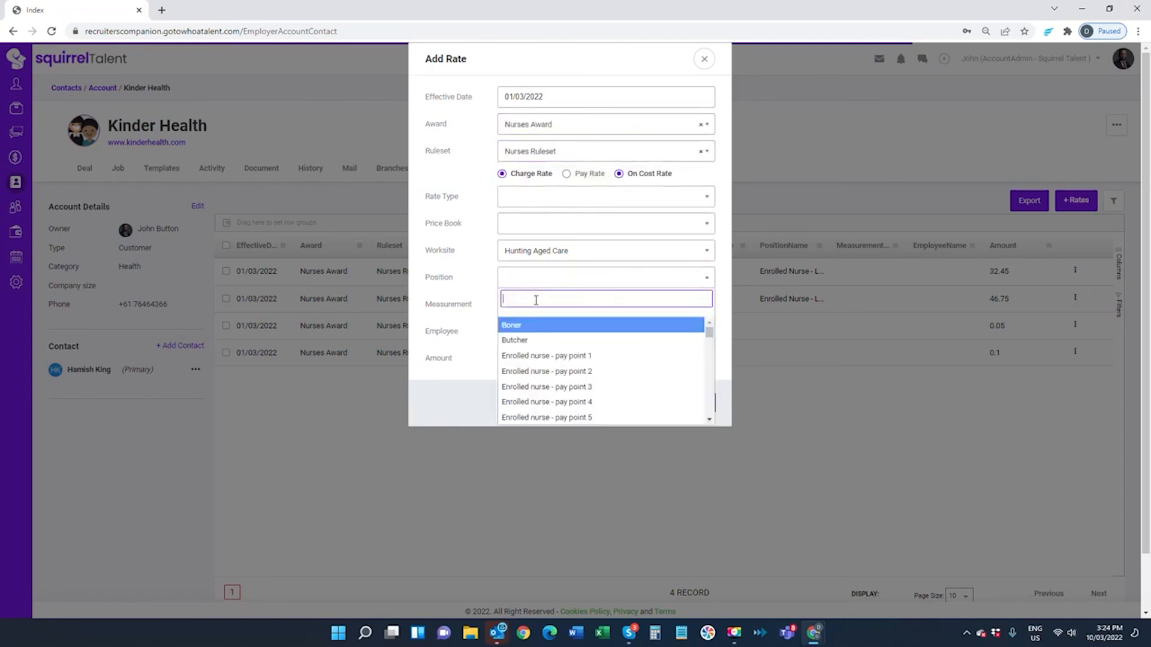
{"action": "left_click", "coordinate": [534, 356]}
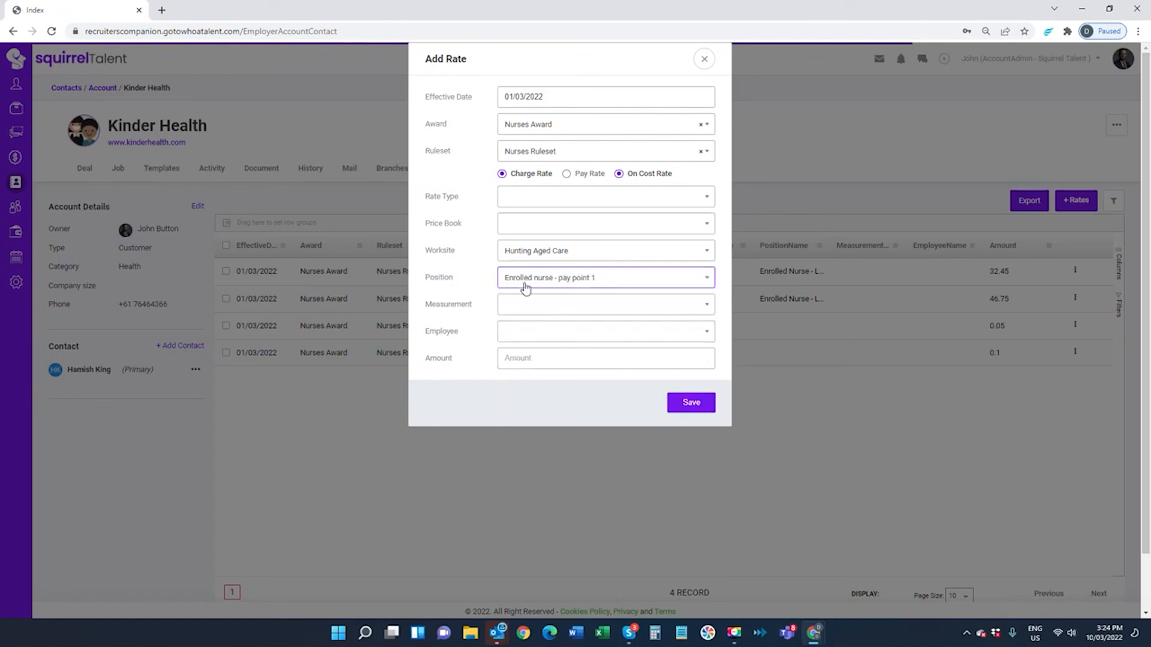
{"action": "left_click", "coordinate": [567, 174]}
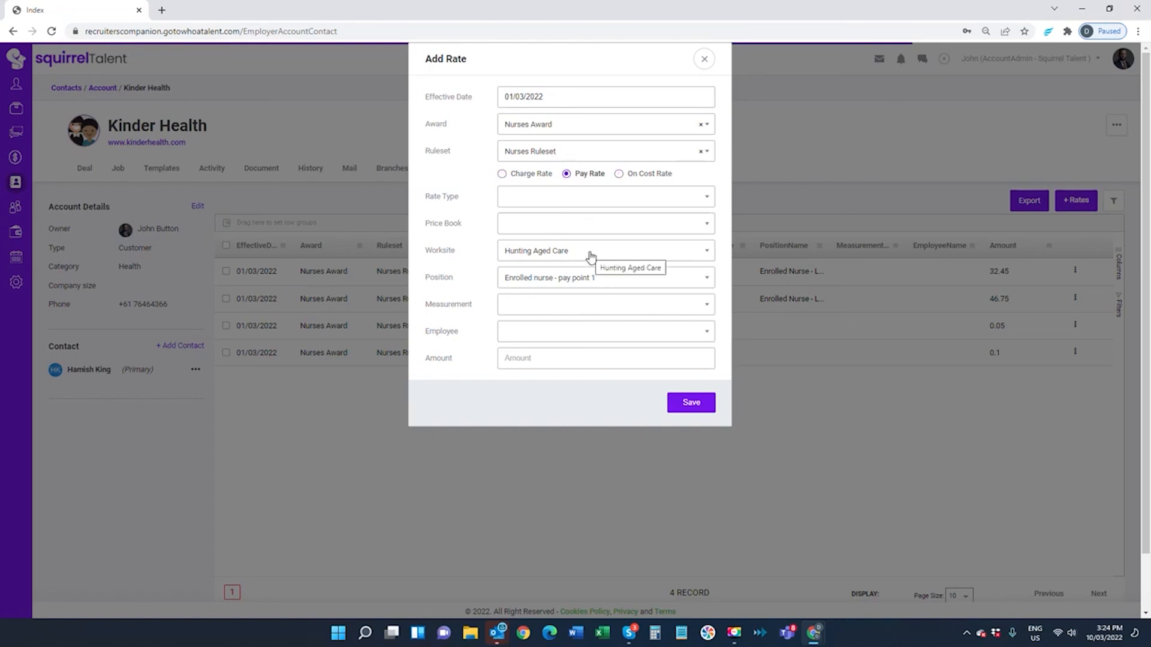
{"action": "left_click", "coordinate": [528, 359]}
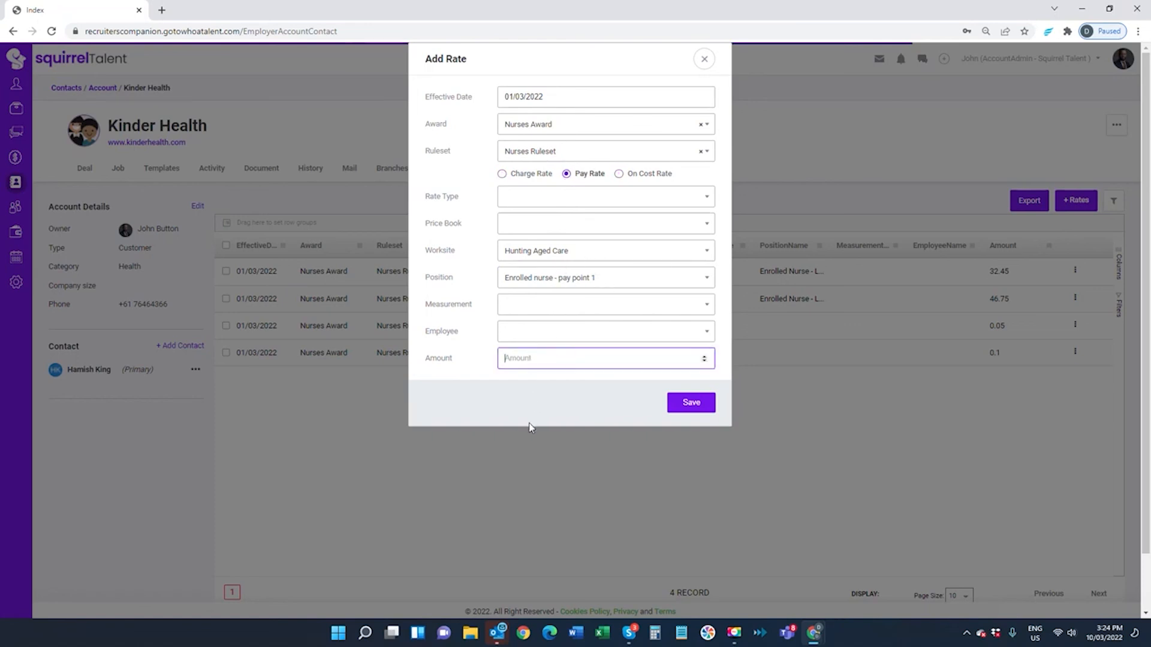
{"action": "left_click", "coordinate": [522, 331]}
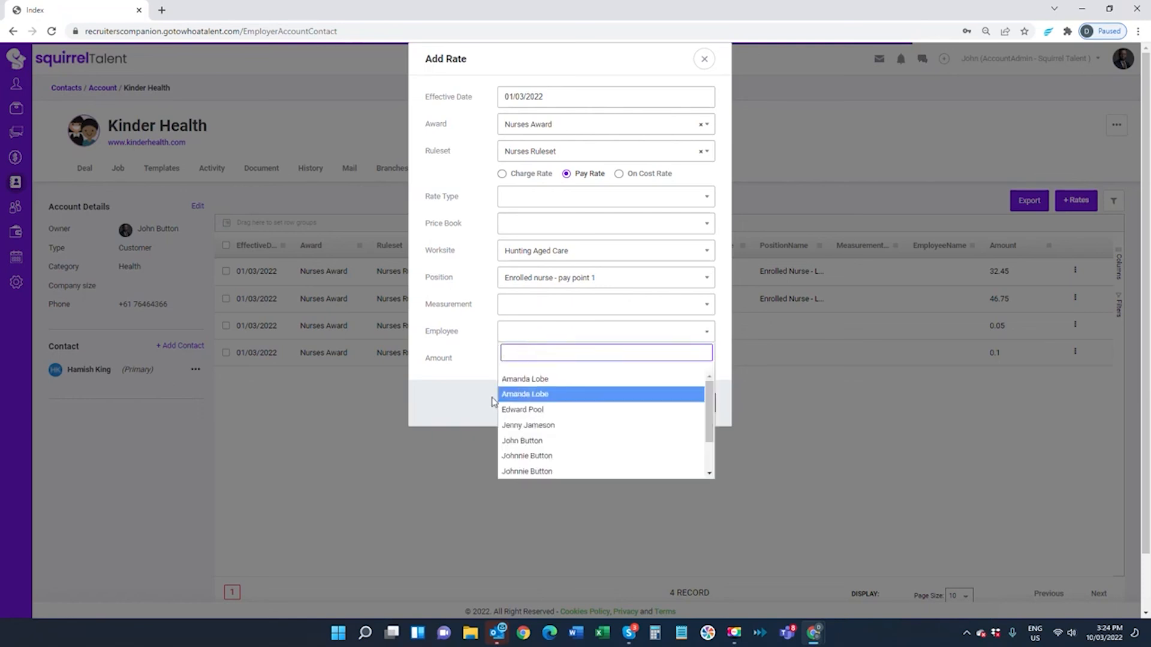
{"action": "left_click", "coordinate": [493, 397]}
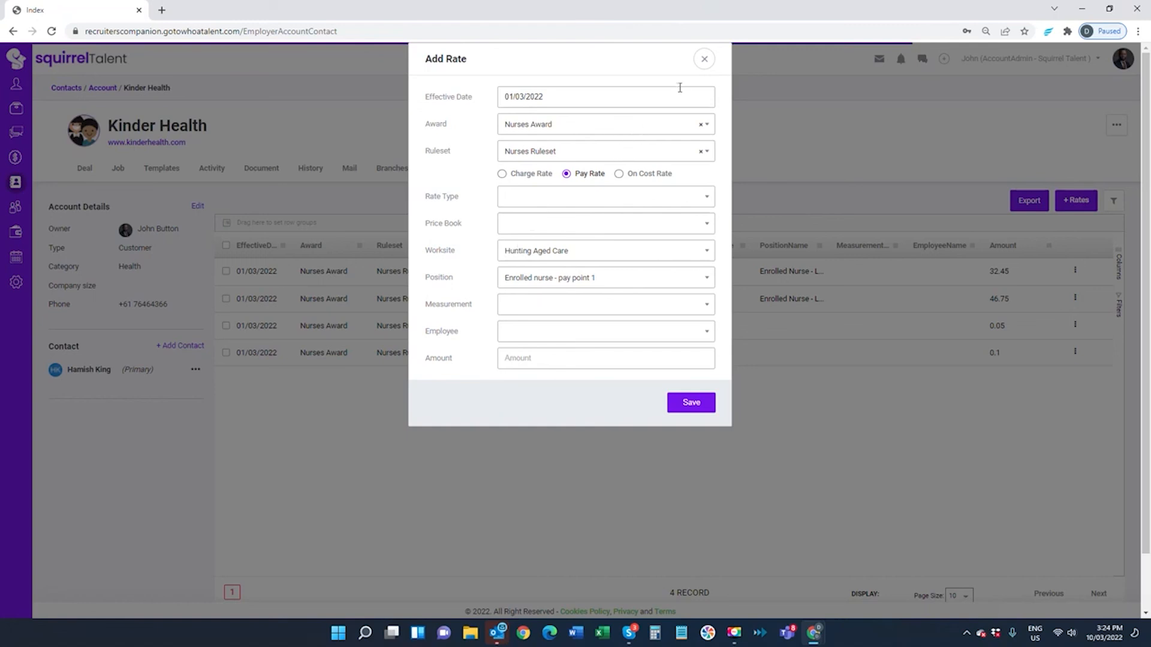
{"action": "left_click", "coordinate": [703, 60]}
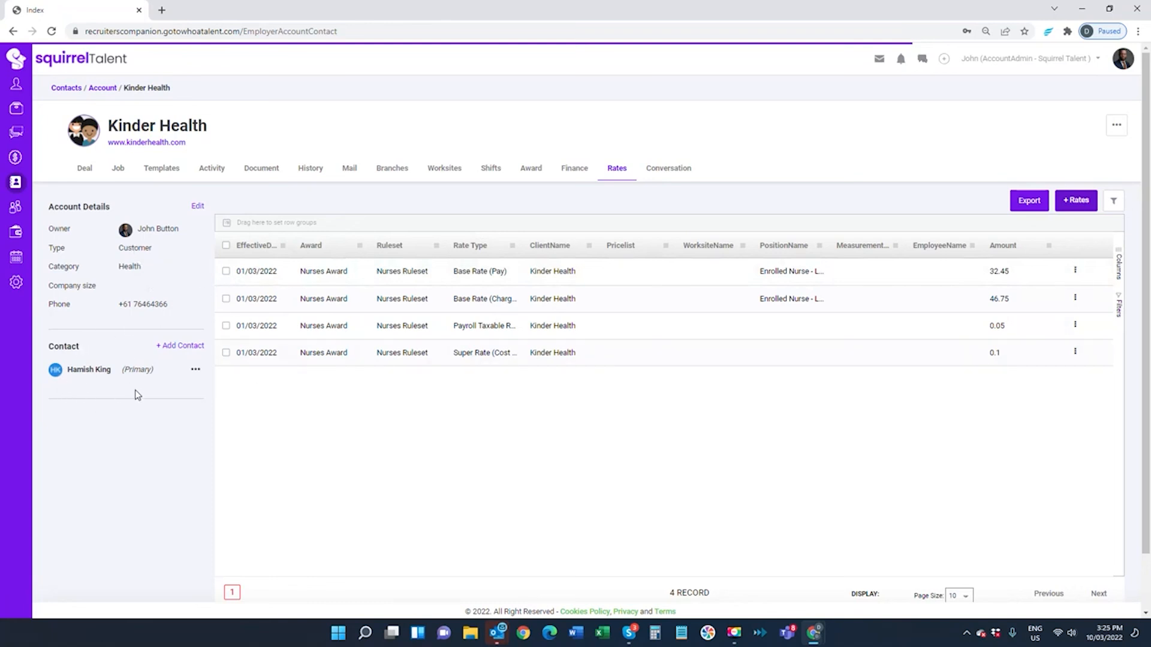
Show Kinder Health's worksites, listing Hunting Aged Care in Brisbane, Queensland
{"action": "left_click", "coordinate": [451, 171]}
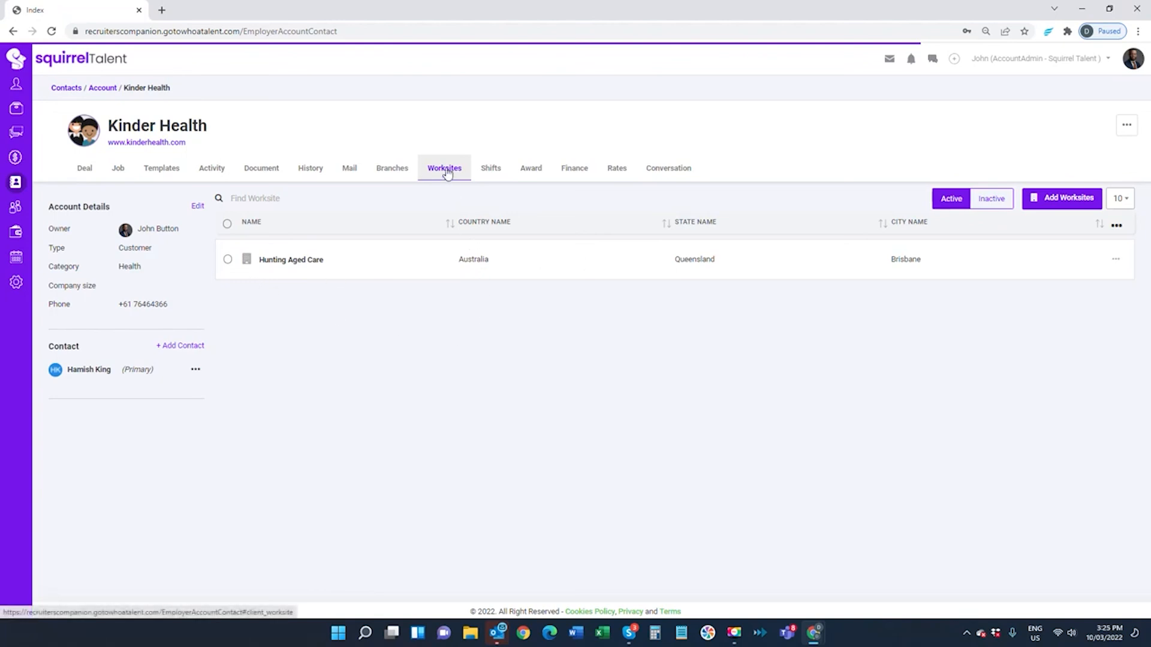
Check the account's linked Nurses Award, then switch to the Finance settings
{"action": "left_click", "coordinate": [530, 173]}
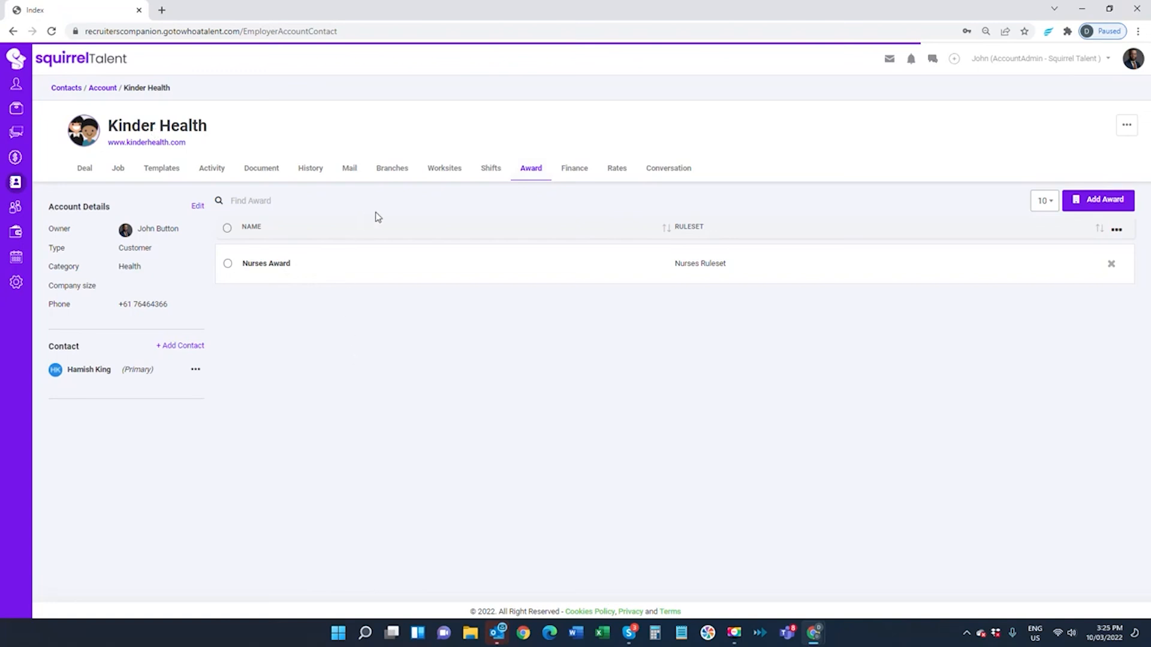
{"action": "left_click", "coordinate": [582, 172]}
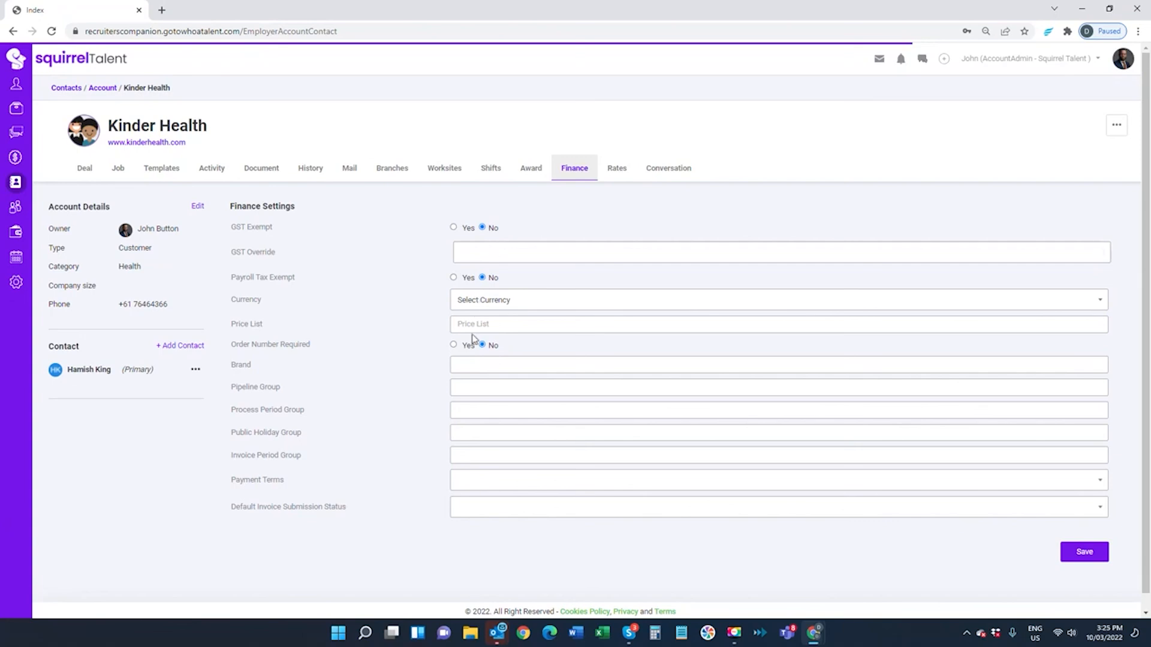
Set AUD currency, order number required, Generic Temporary Pipeline, Weekly Pay Mon - Sun : Paid Wed, and Queensland holidays
{"action": "left_click", "coordinate": [478, 302]}
{"action": "left_click", "coordinate": [475, 381]}
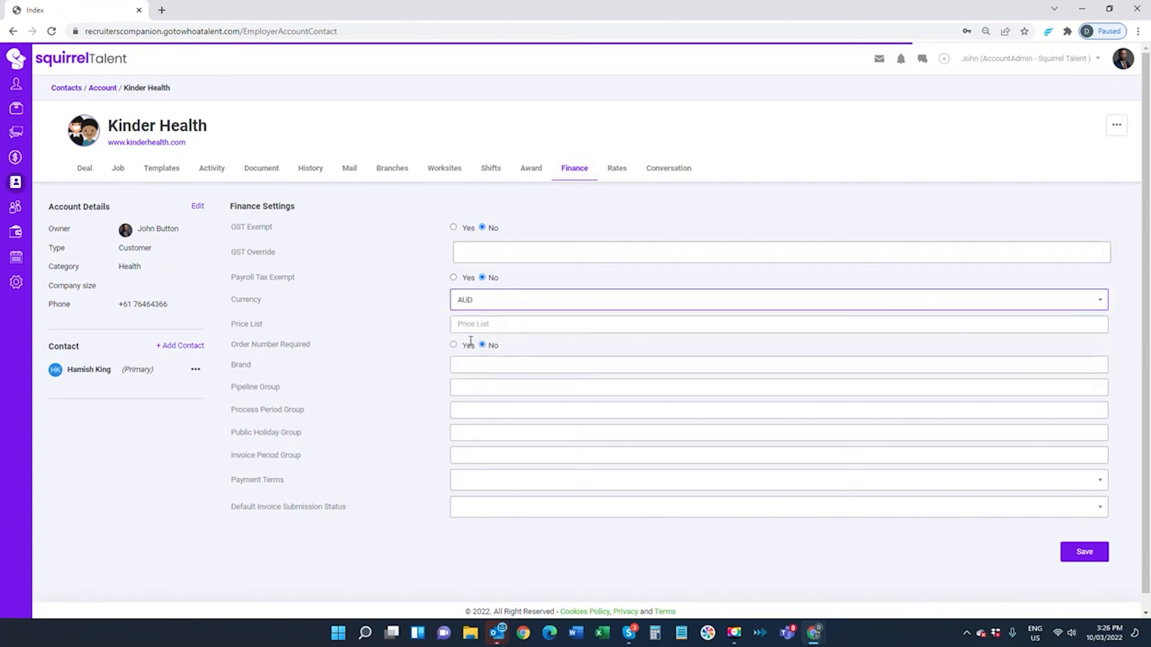
{"action": "left_click", "coordinate": [455, 349]}
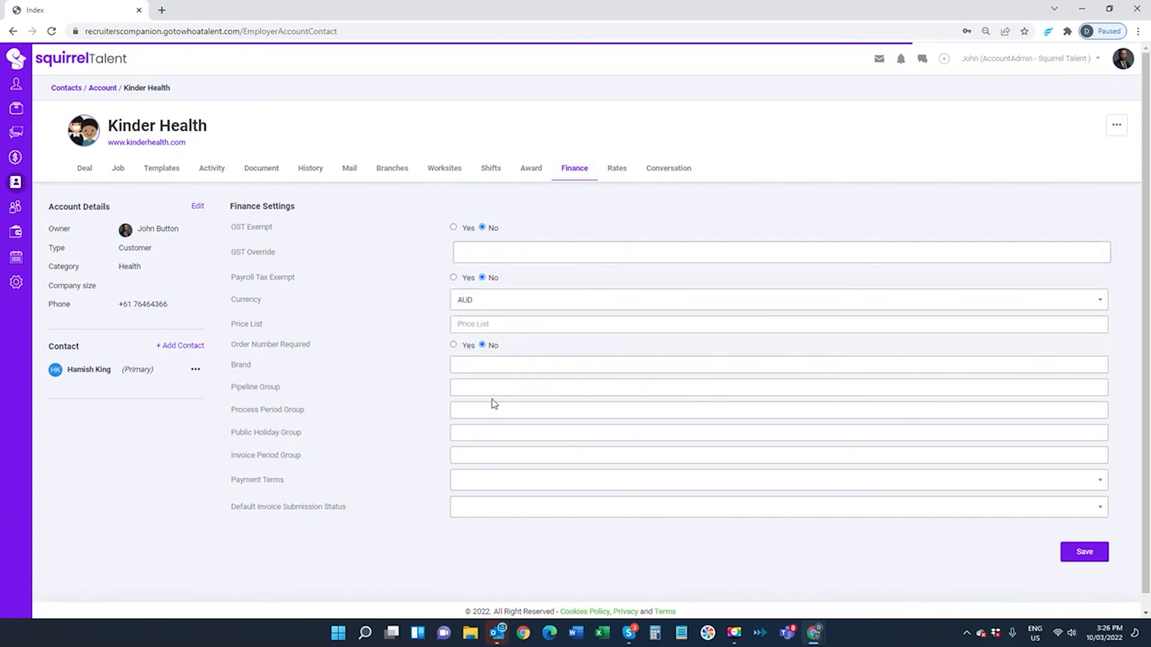
{"action": "left_click", "coordinate": [476, 388]}
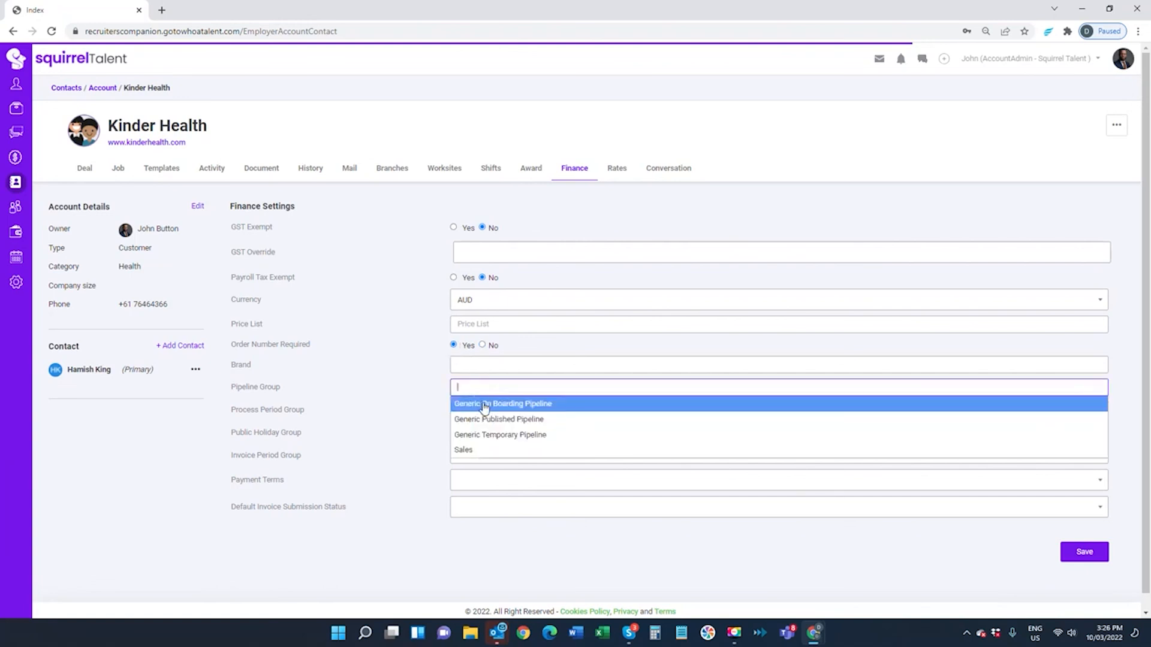
{"action": "left_click", "coordinate": [486, 436]}
{"action": "left_click", "coordinate": [478, 427]}
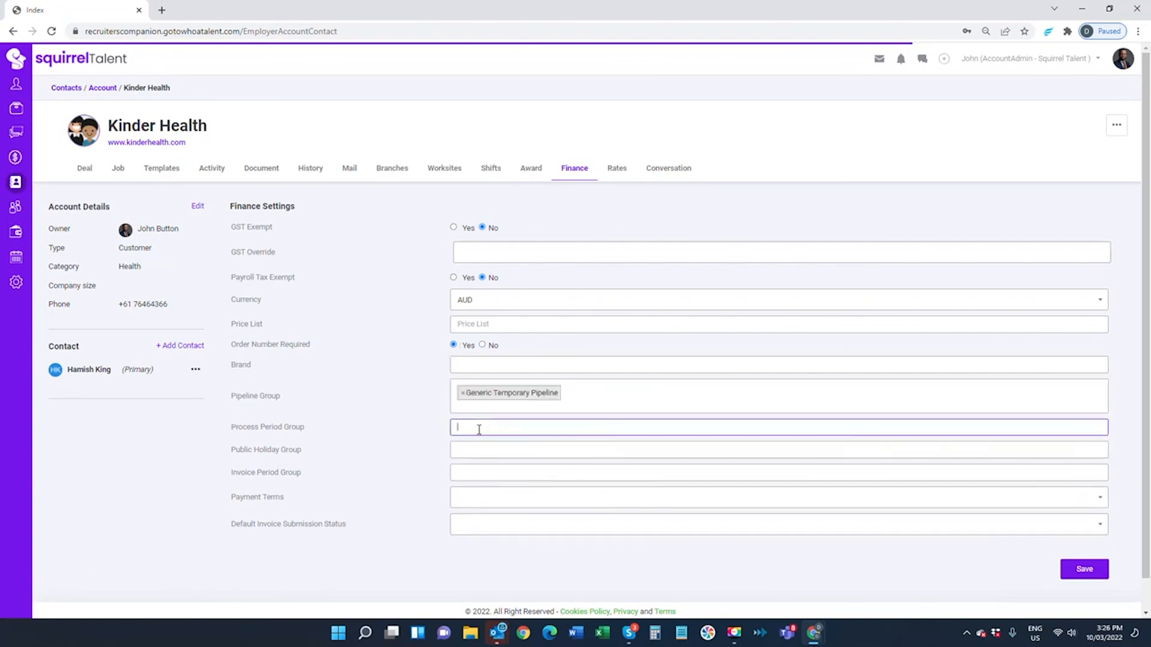
{"action": "left_click", "coordinate": [478, 446]}
{"action": "left_click", "coordinate": [472, 468]}
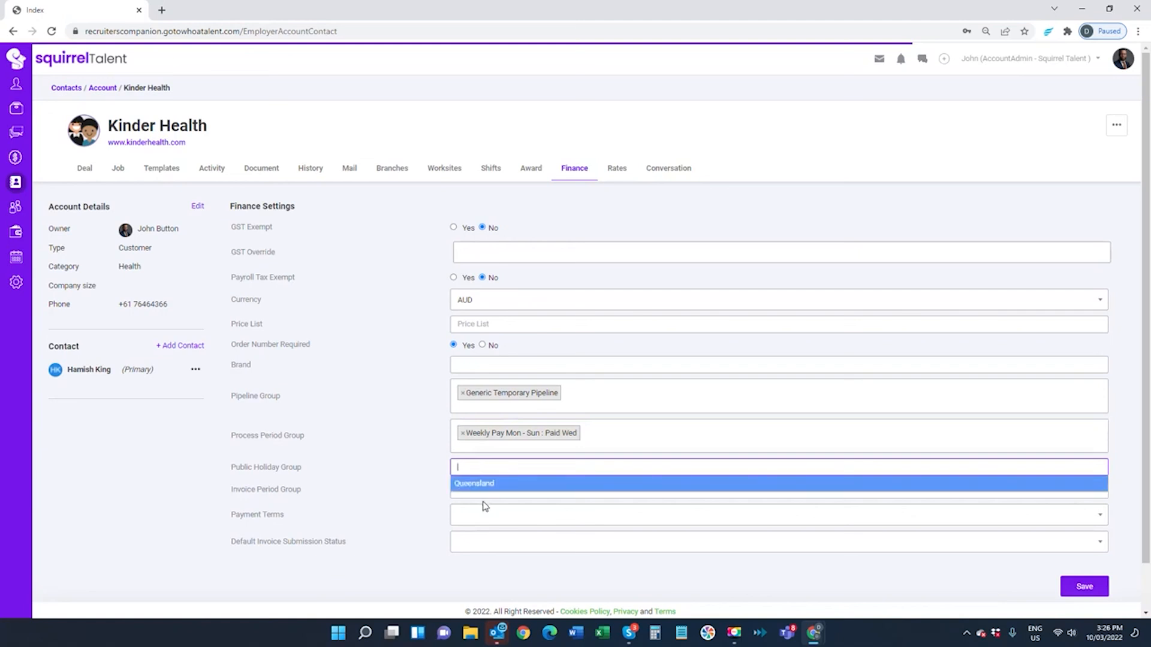
{"action": "left_click", "coordinate": [481, 485]}
Add Weekly : Mon - Sun invoicing, 20th of the Month Following terms, Submitted status, and save
{"action": "left_click", "coordinate": [482, 514]}
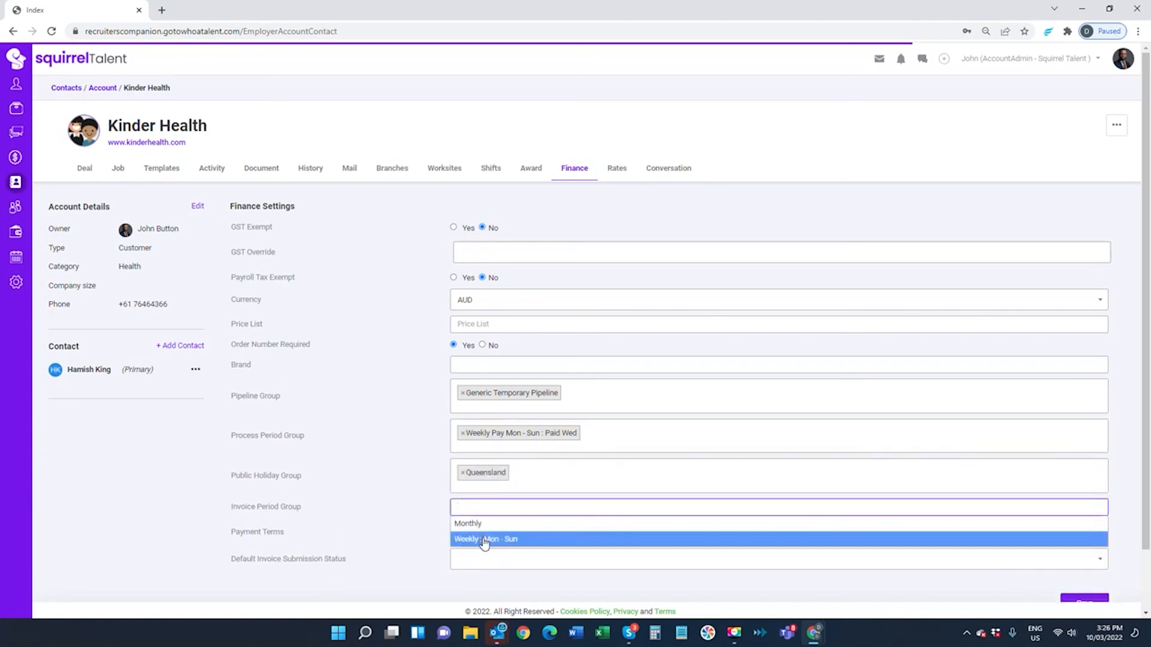
{"action": "left_click", "coordinate": [480, 540]}
{"action": "left_click", "coordinate": [481, 555]}
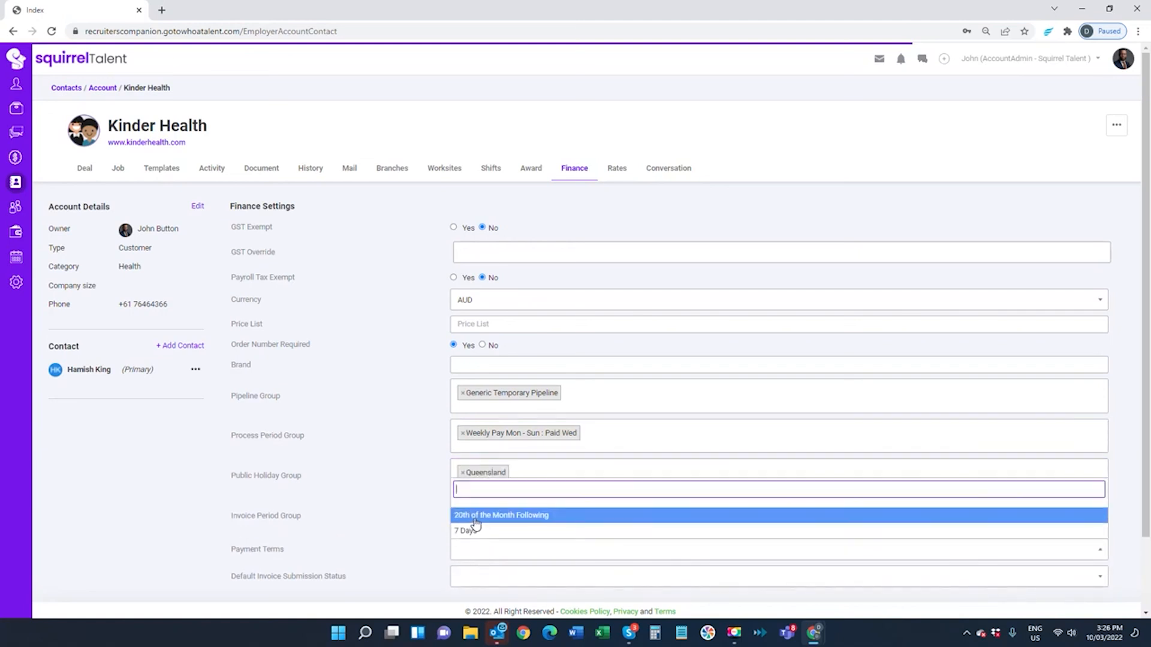
{"action": "left_click", "coordinate": [474, 519]}
{"action": "left_click", "coordinate": [477, 578]}
{"action": "left_click", "coordinate": [473, 558]}
{"action": "scroll", "coordinate": [995, 586], "scroll_direction": "down", "scroll_amount": 2}
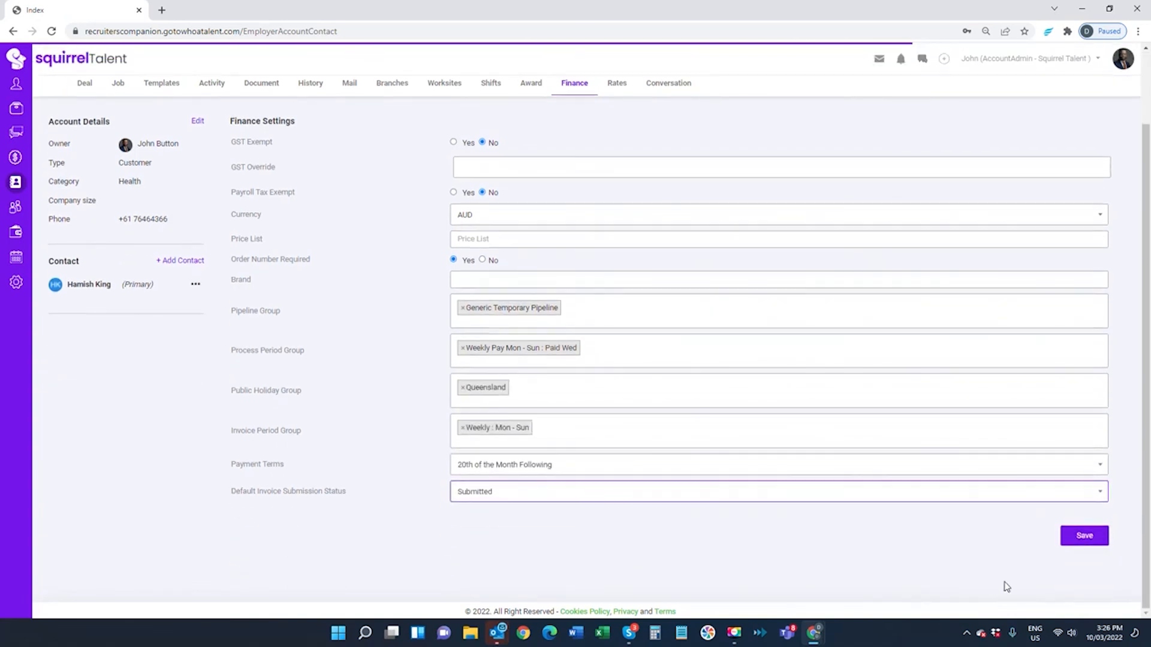
{"action": "left_click", "coordinate": [1084, 537]}
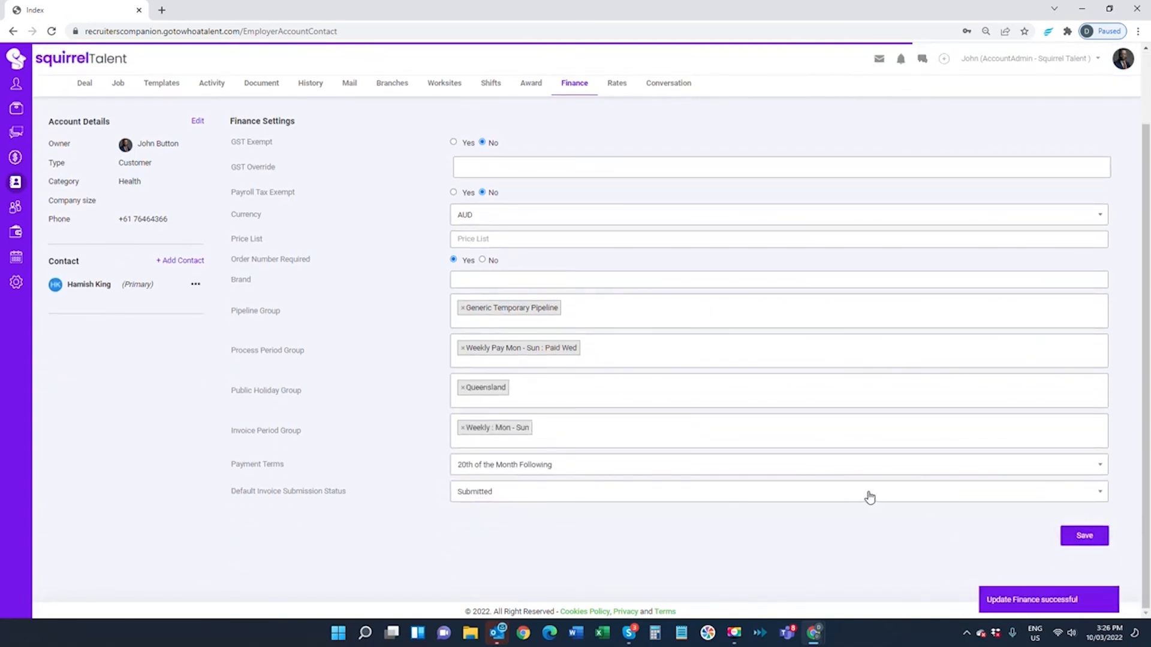
{"action": "scroll", "coordinate": [869, 495], "scroll_direction": "up", "scroll_amount": 2}
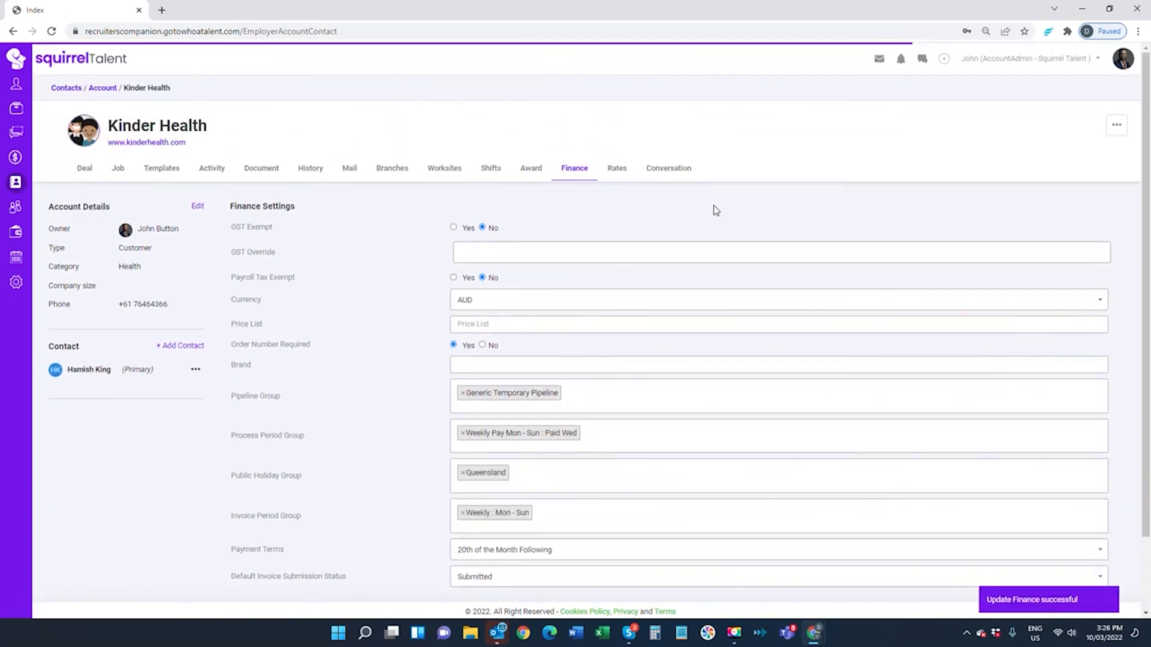